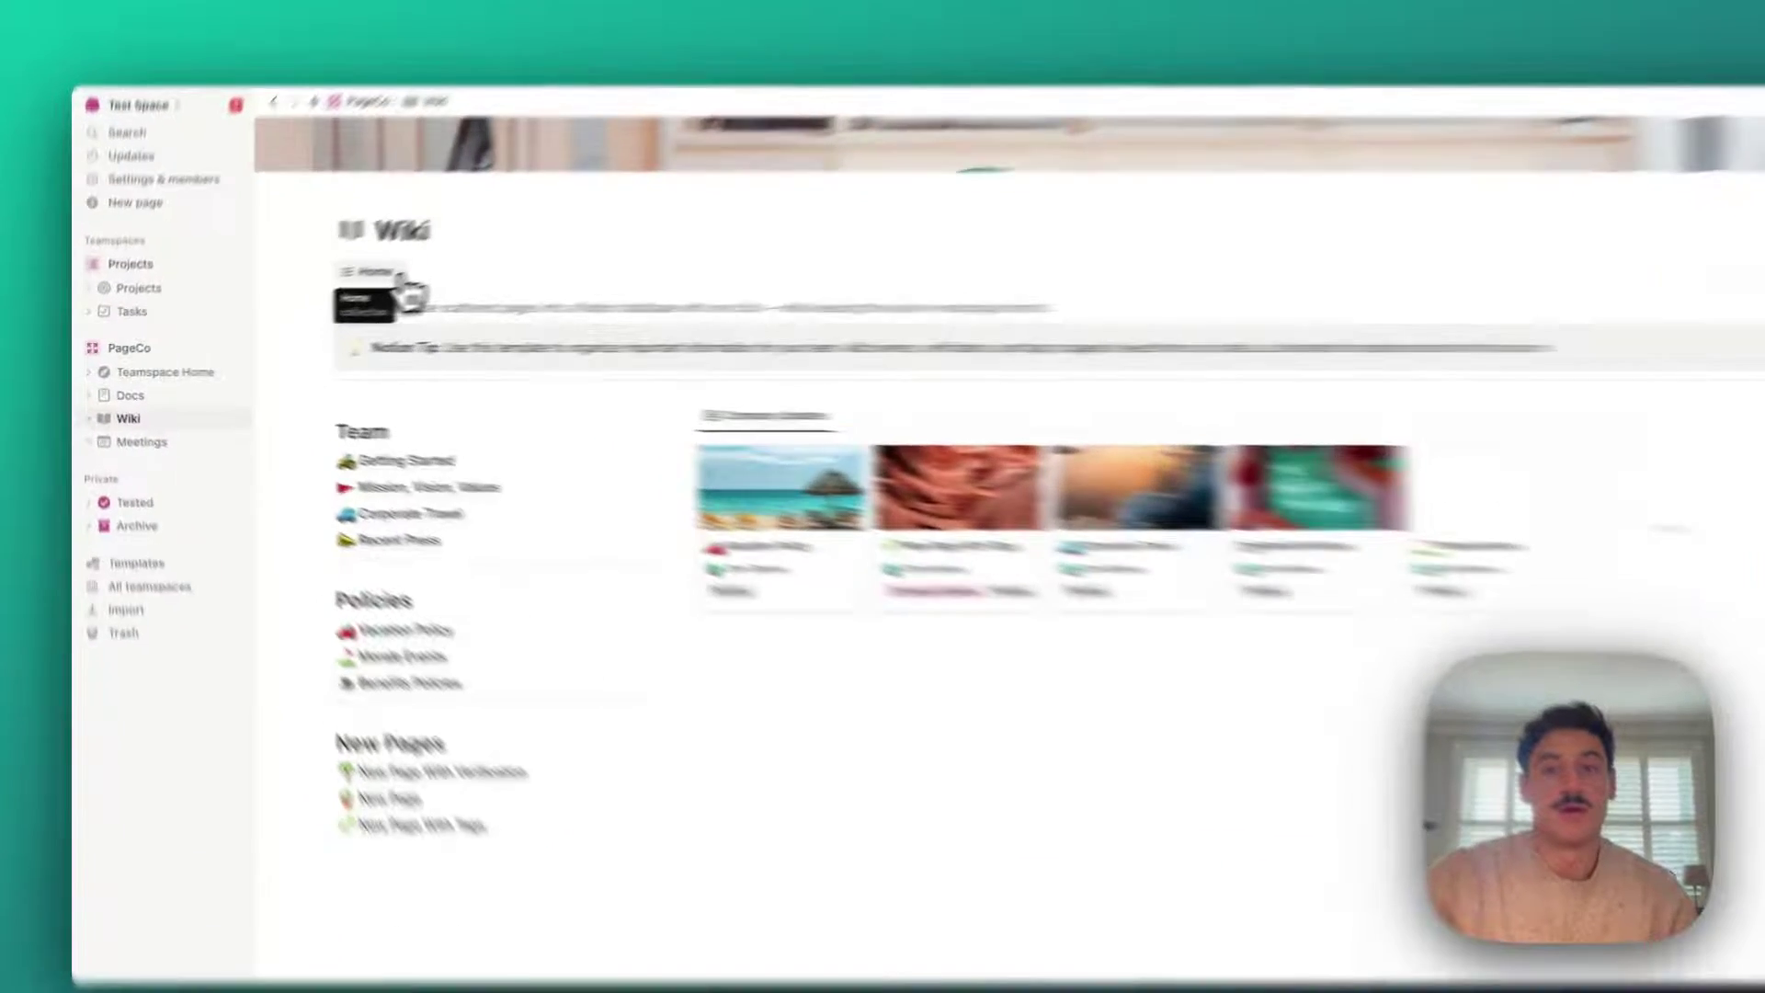
Switch the Wiki to the All pages table and show only pages you own
{"action": "left_click", "coordinate": [320, 297]}
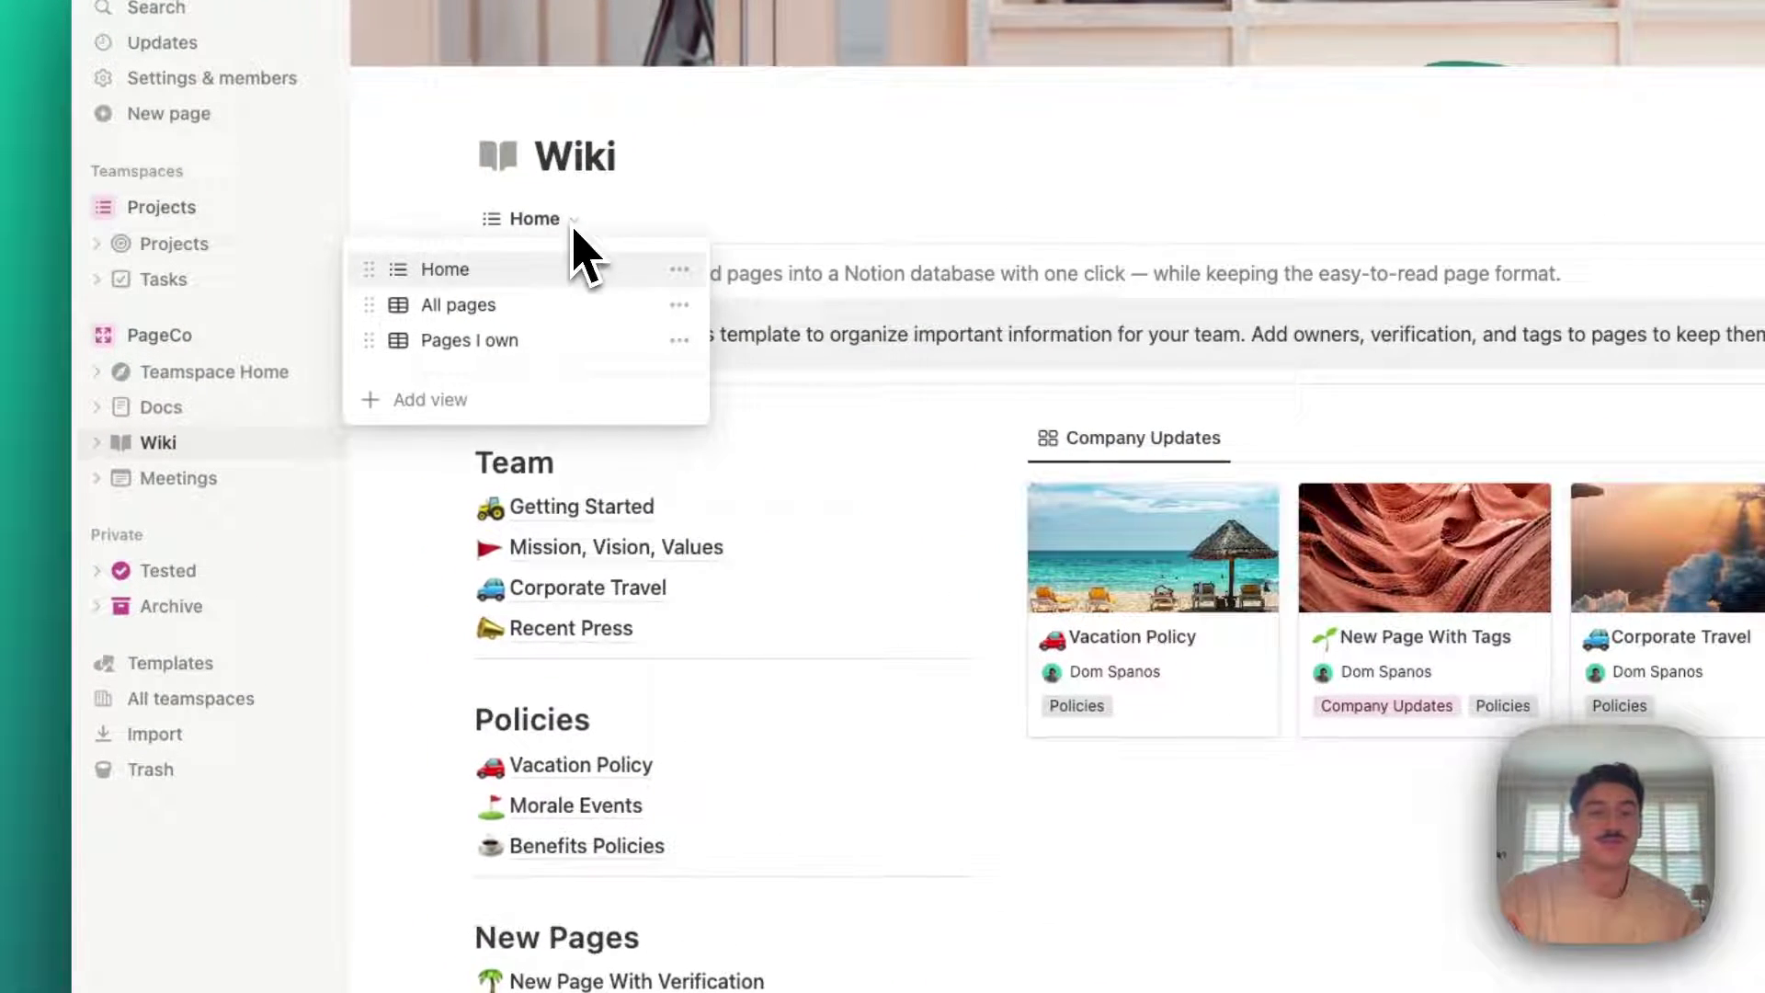
{"action": "left_click", "coordinate": [574, 307]}
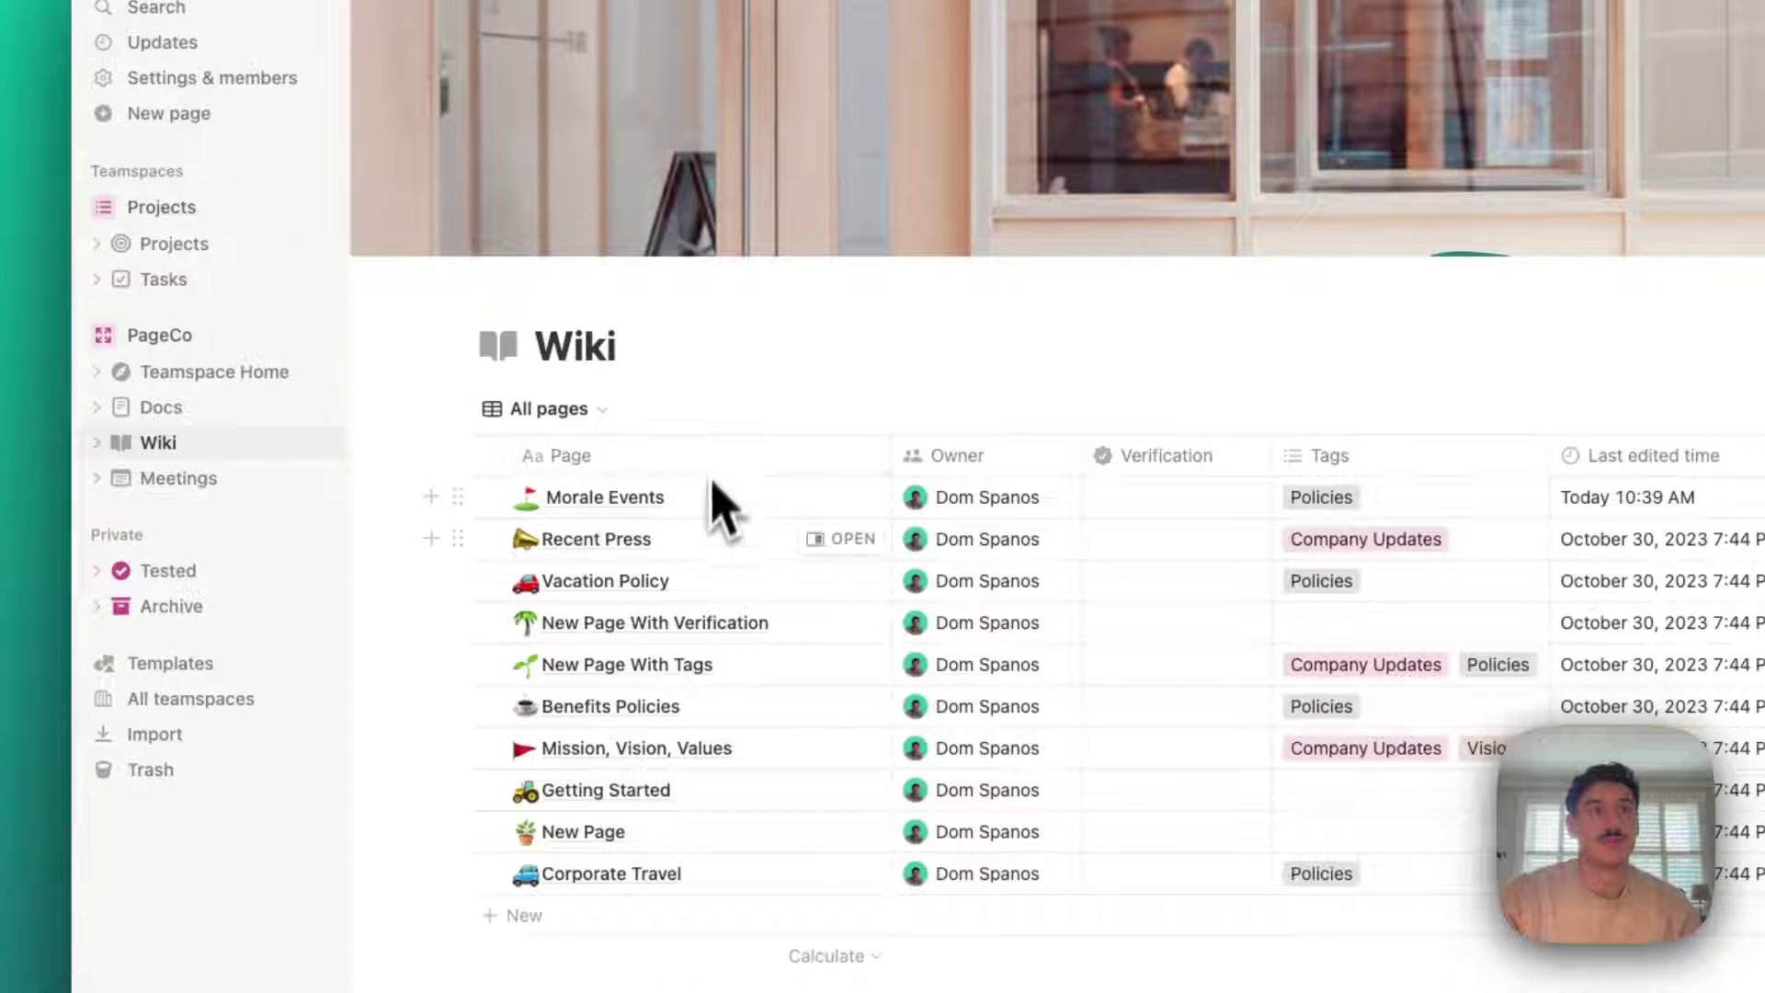
{"action": "left_click", "coordinate": [579, 408]}
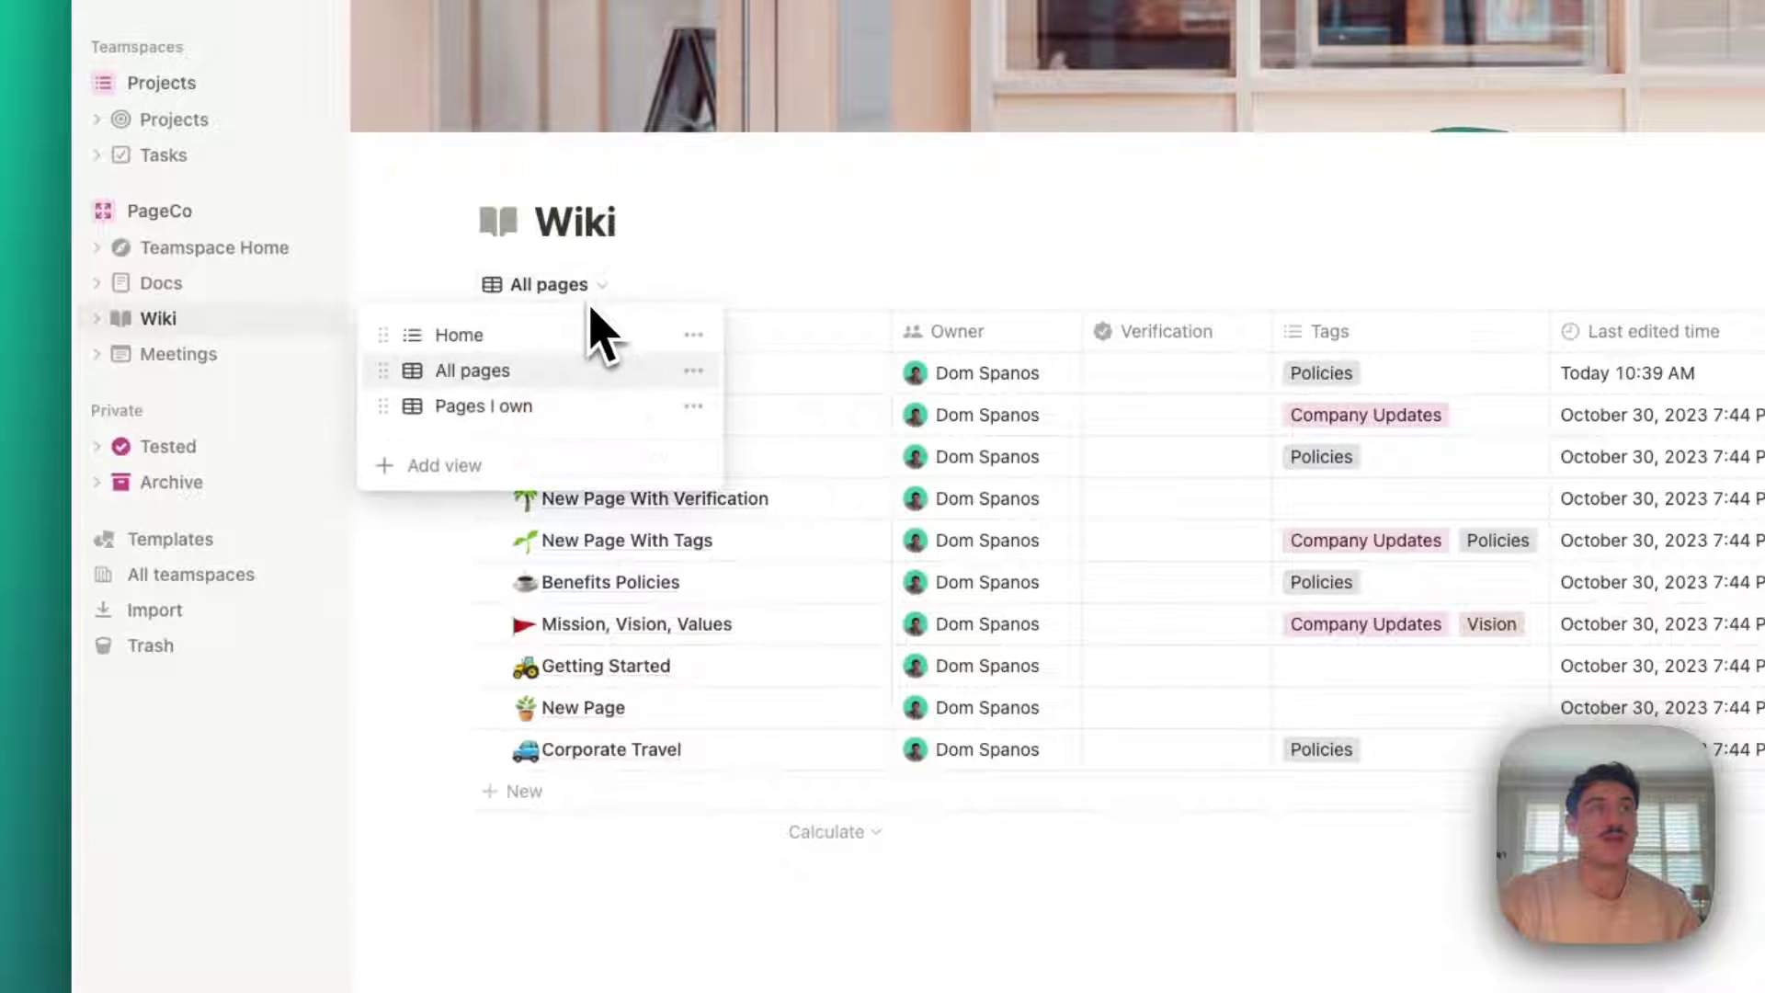
{"action": "left_click", "coordinate": [538, 407]}
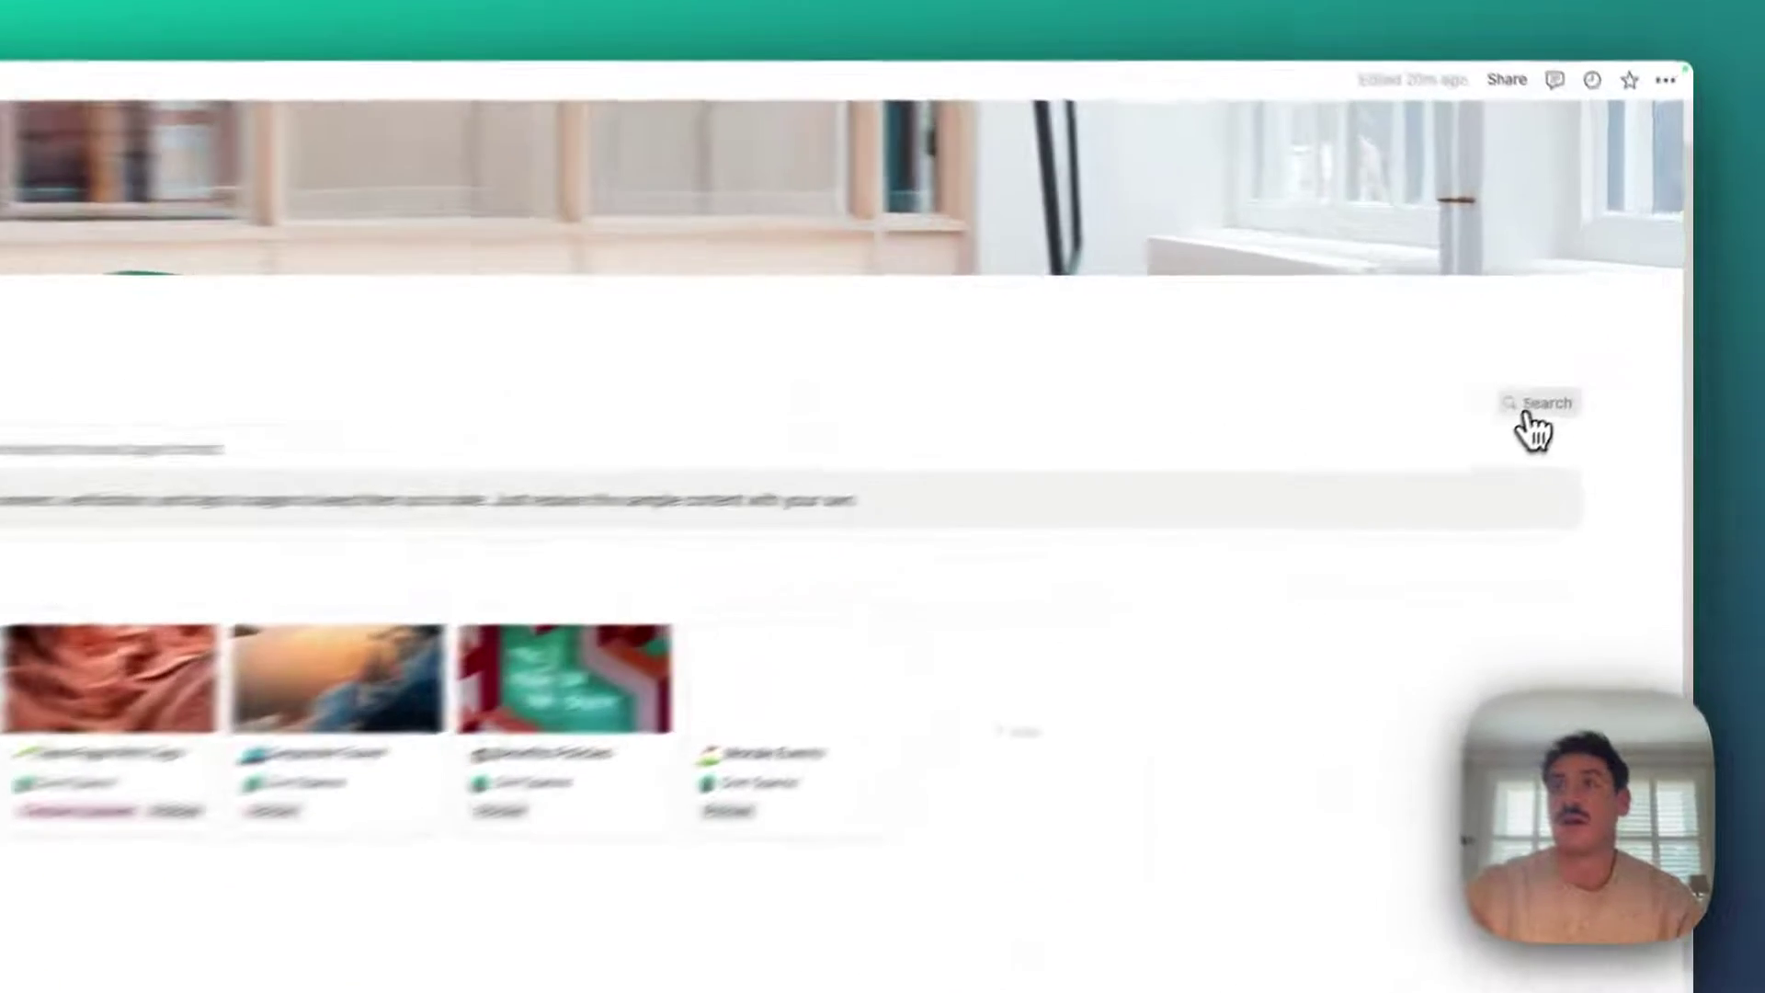
Search the Wiki's pages for 'notion', then close the search
{"action": "left_click", "coordinate": [1601, 358]}
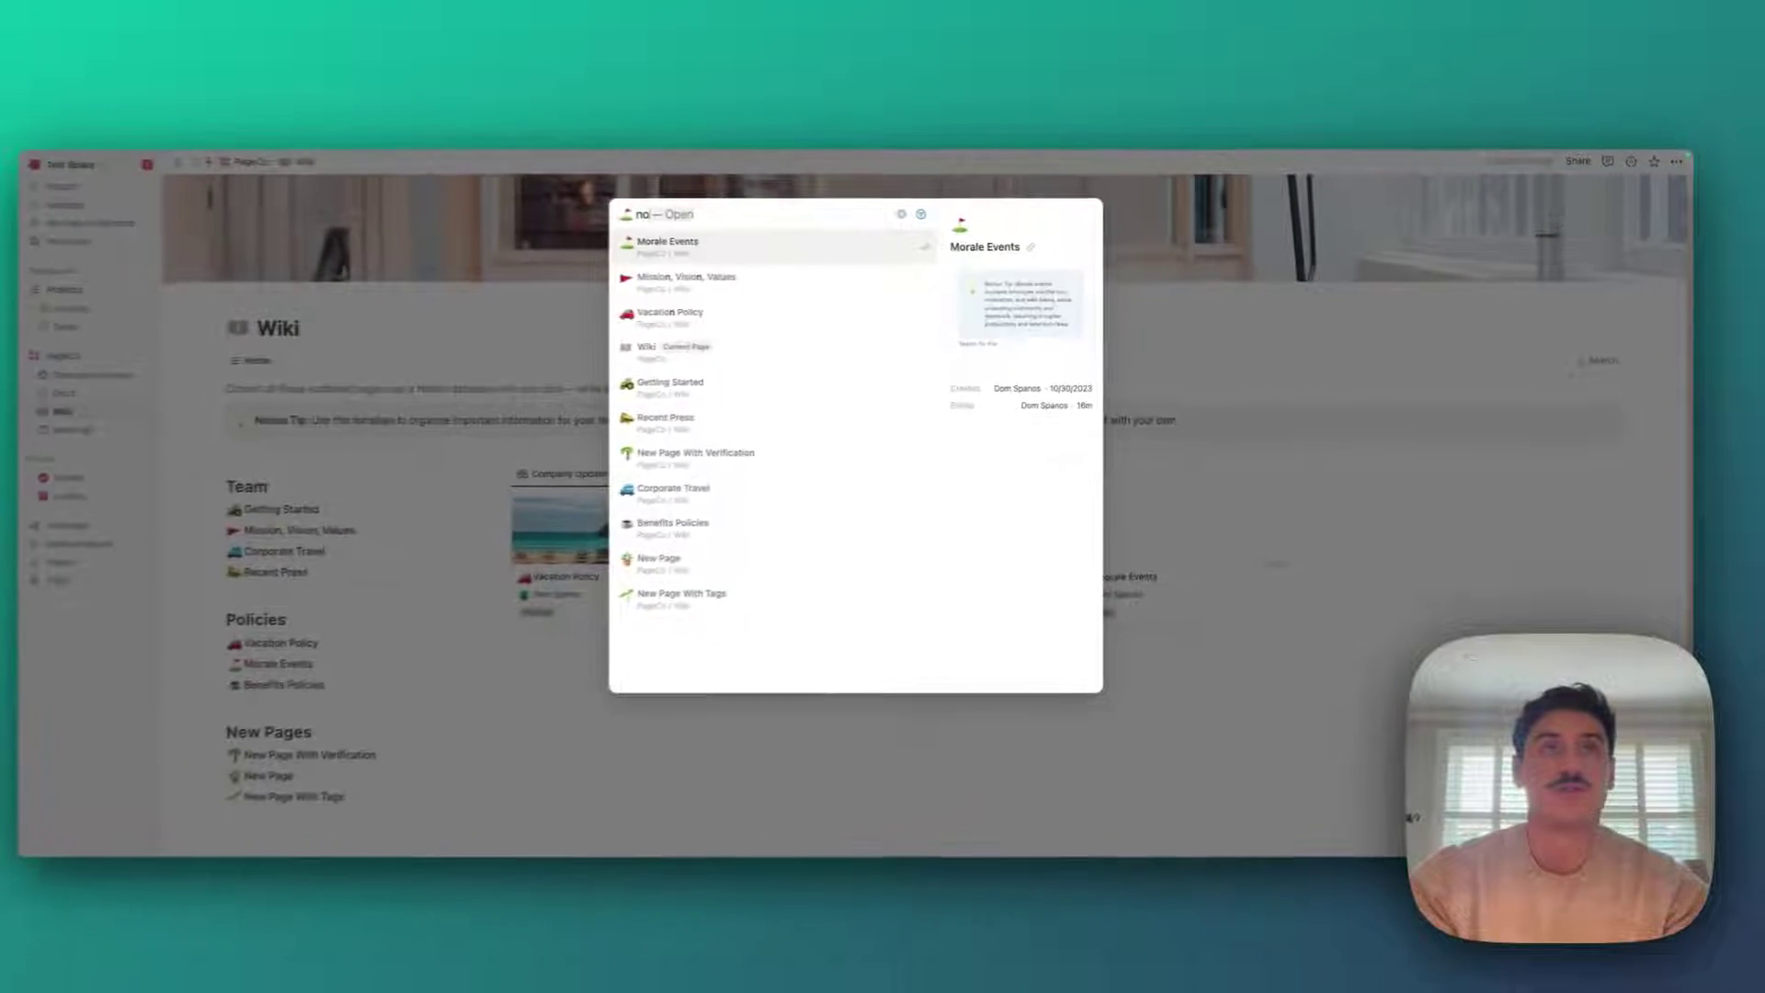
{"action": "type", "text": "not"}
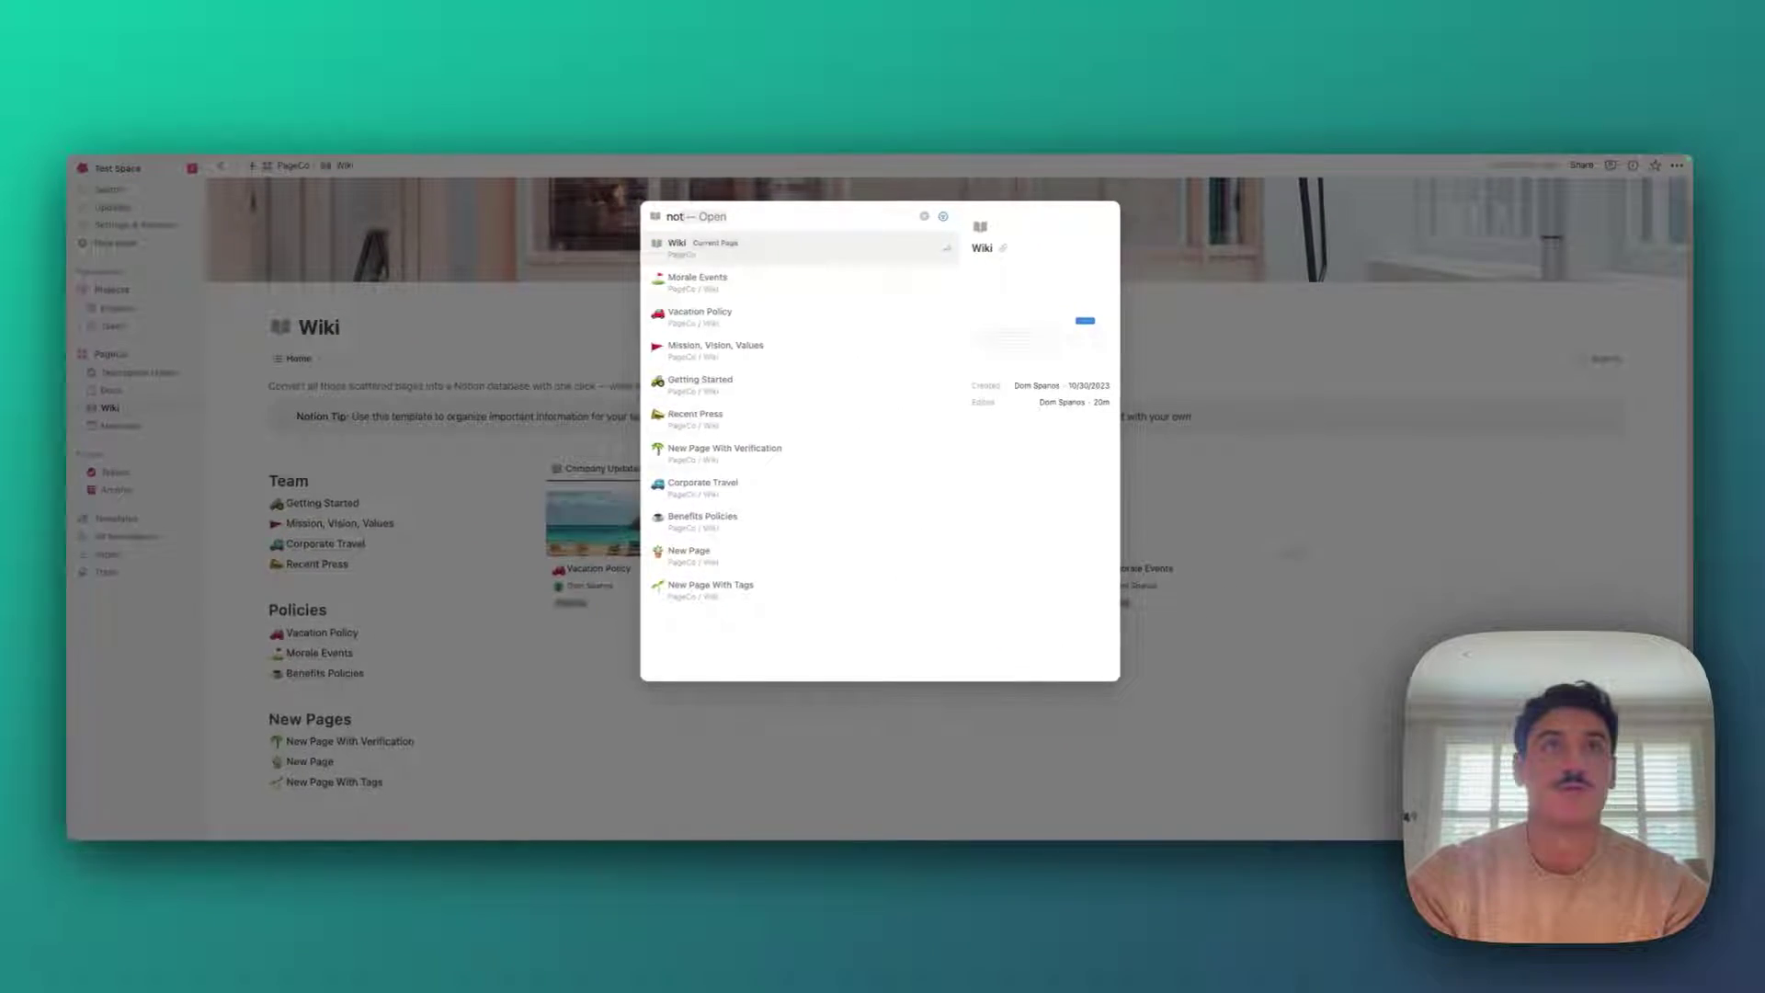
{"action": "type", "text": "ion"}
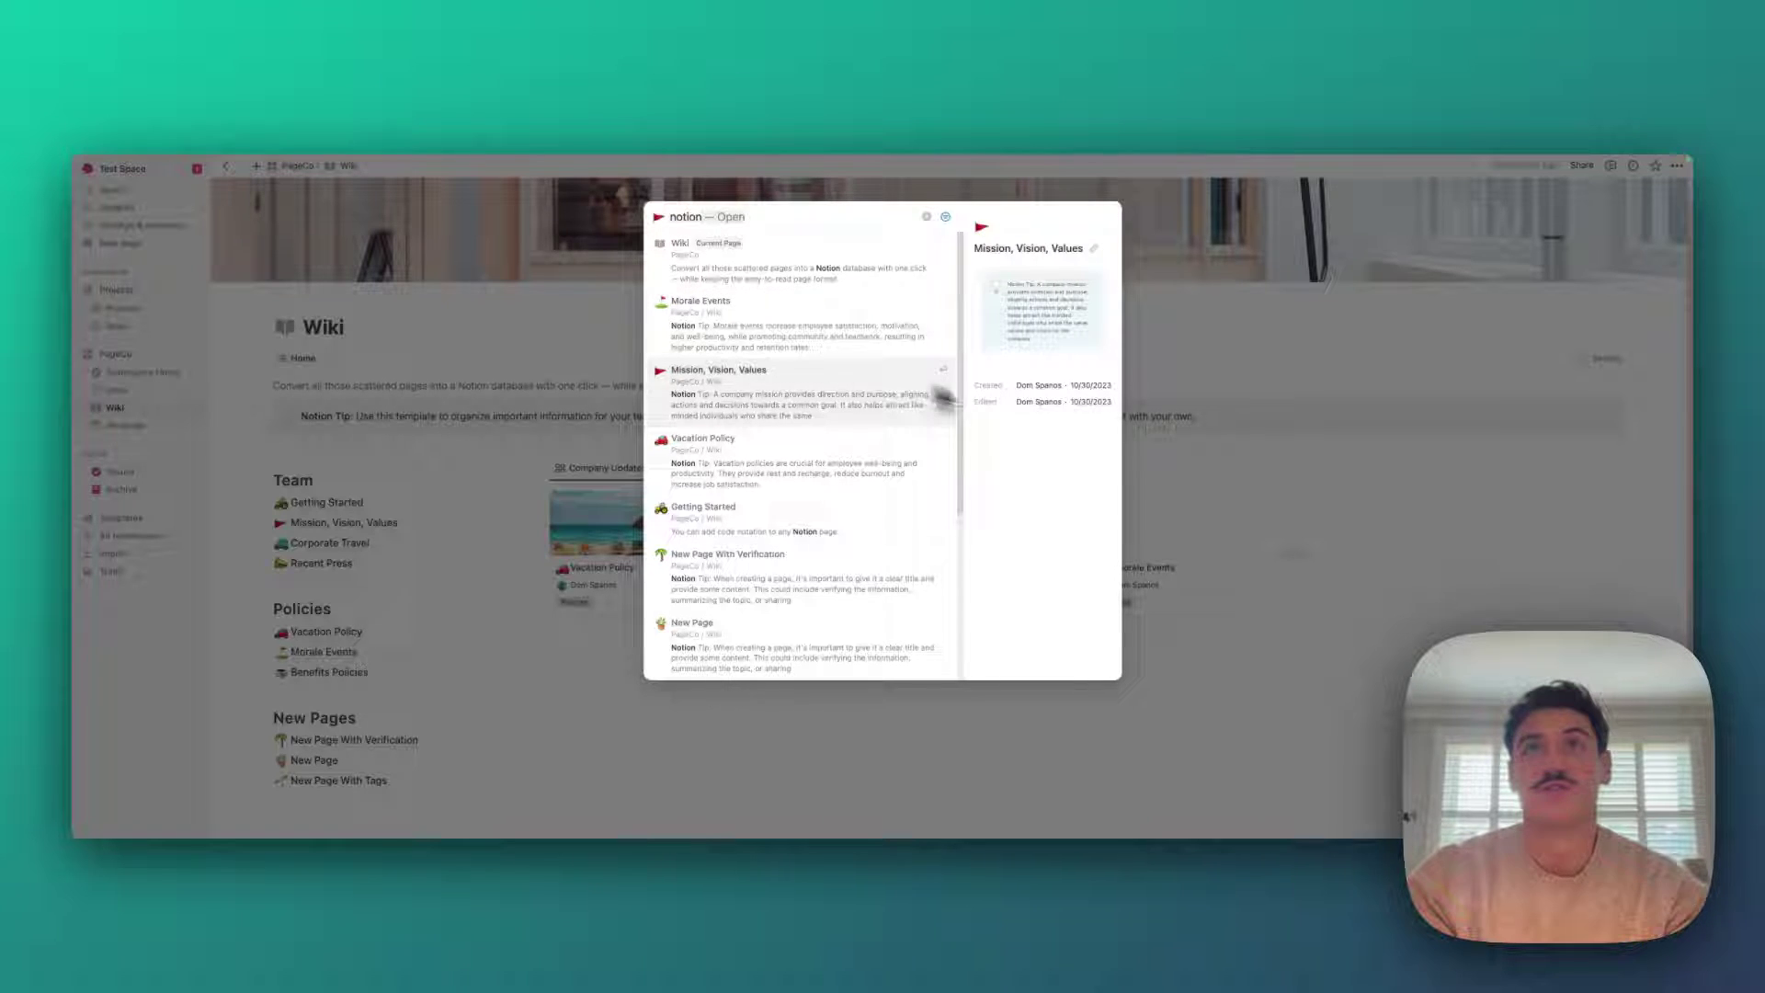
{"action": "left_click", "coordinate": [1227, 451]}
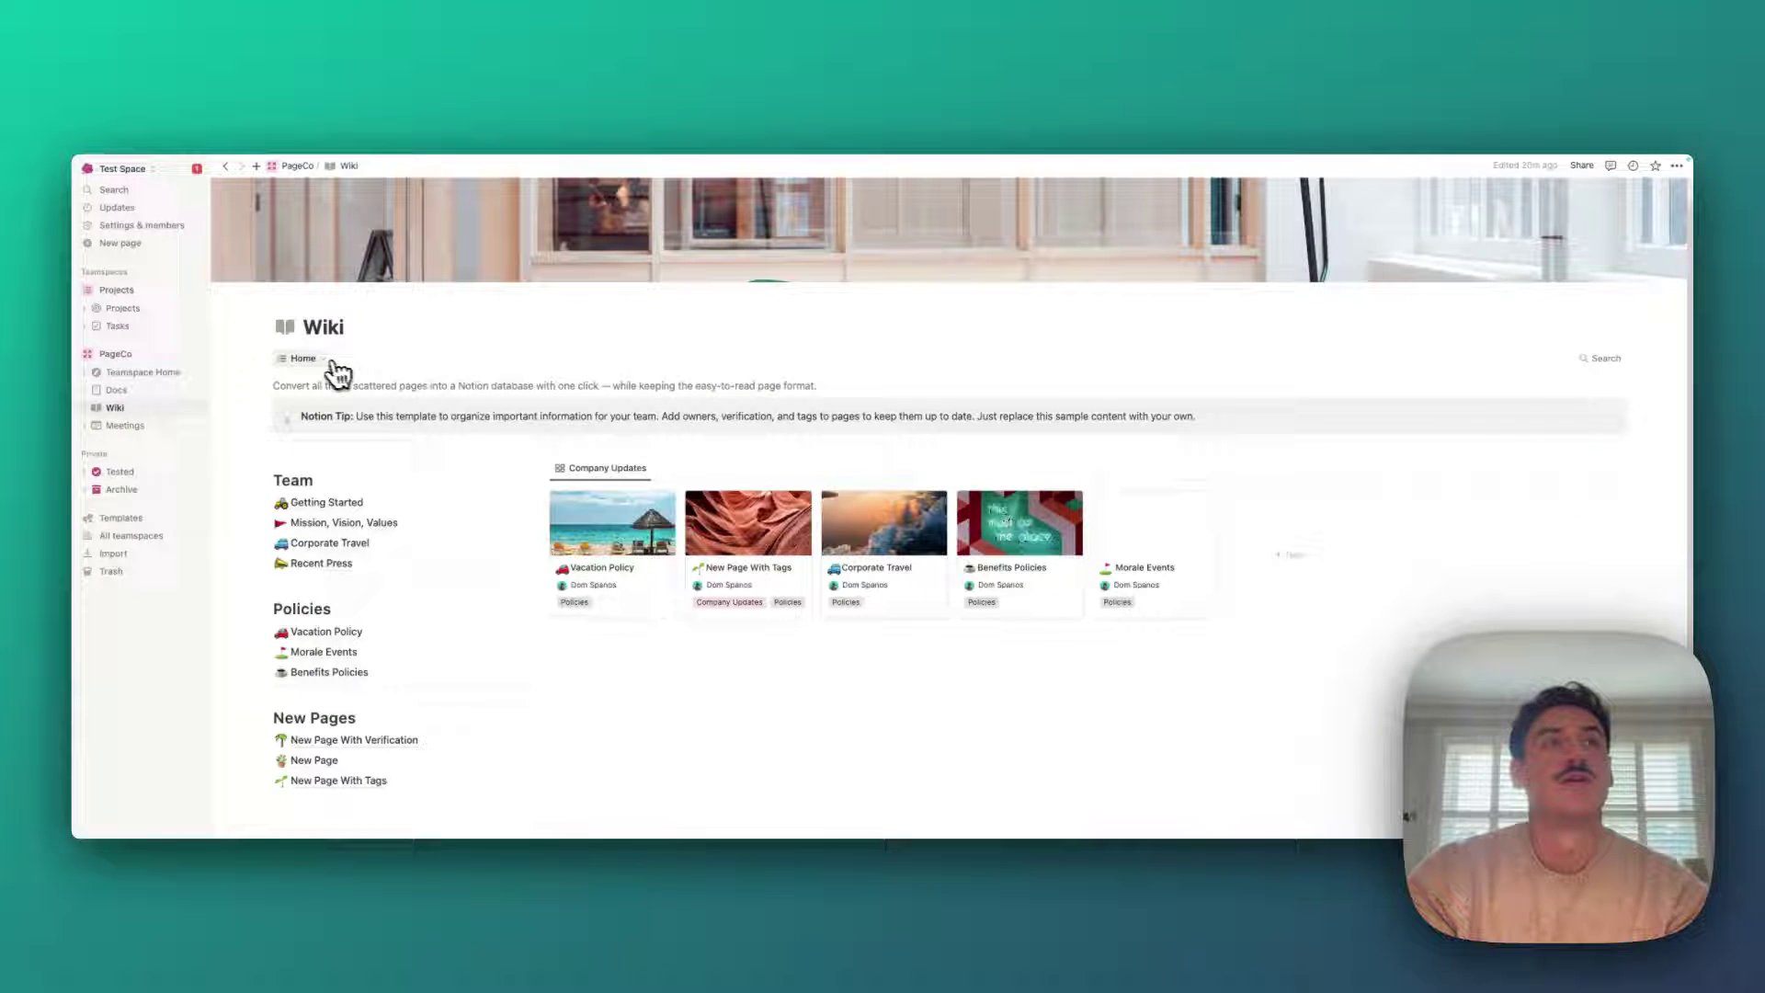
Reopen the All pages table and search it for 'notion', then replace it with 'recent'
{"action": "left_click", "coordinate": [307, 360]}
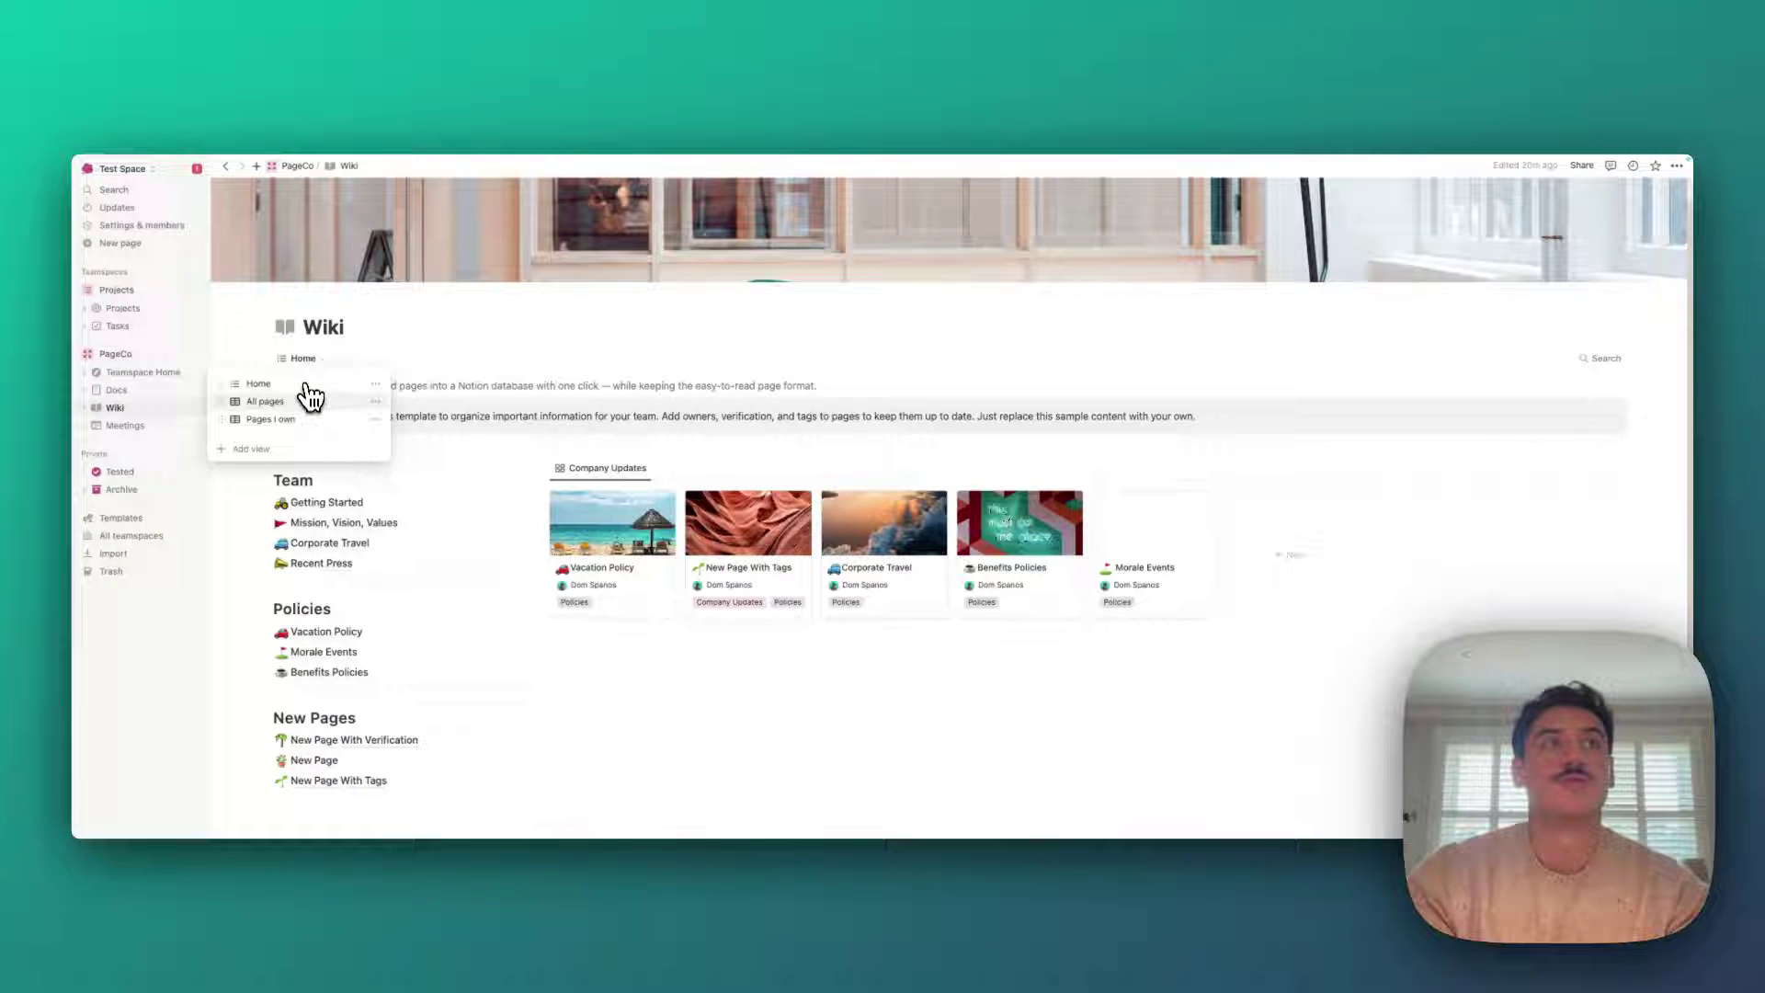
{"action": "left_click", "coordinate": [311, 402]}
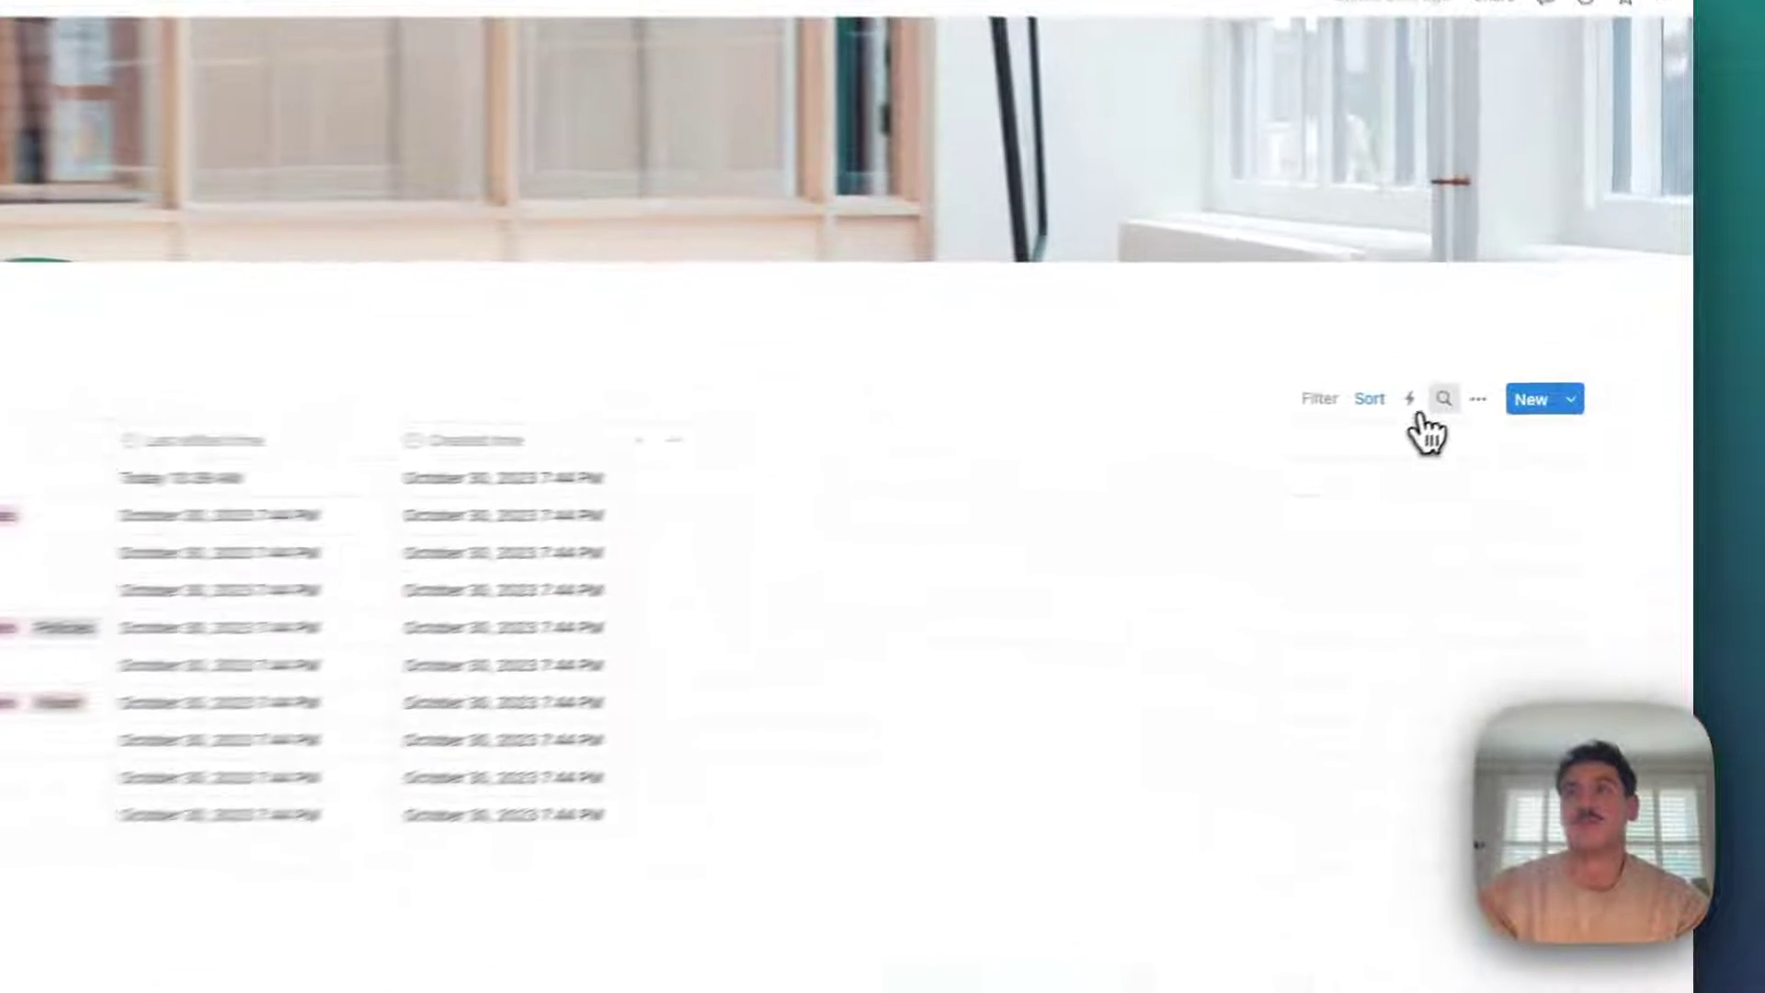
{"action": "left_click", "coordinate": [1439, 400]}
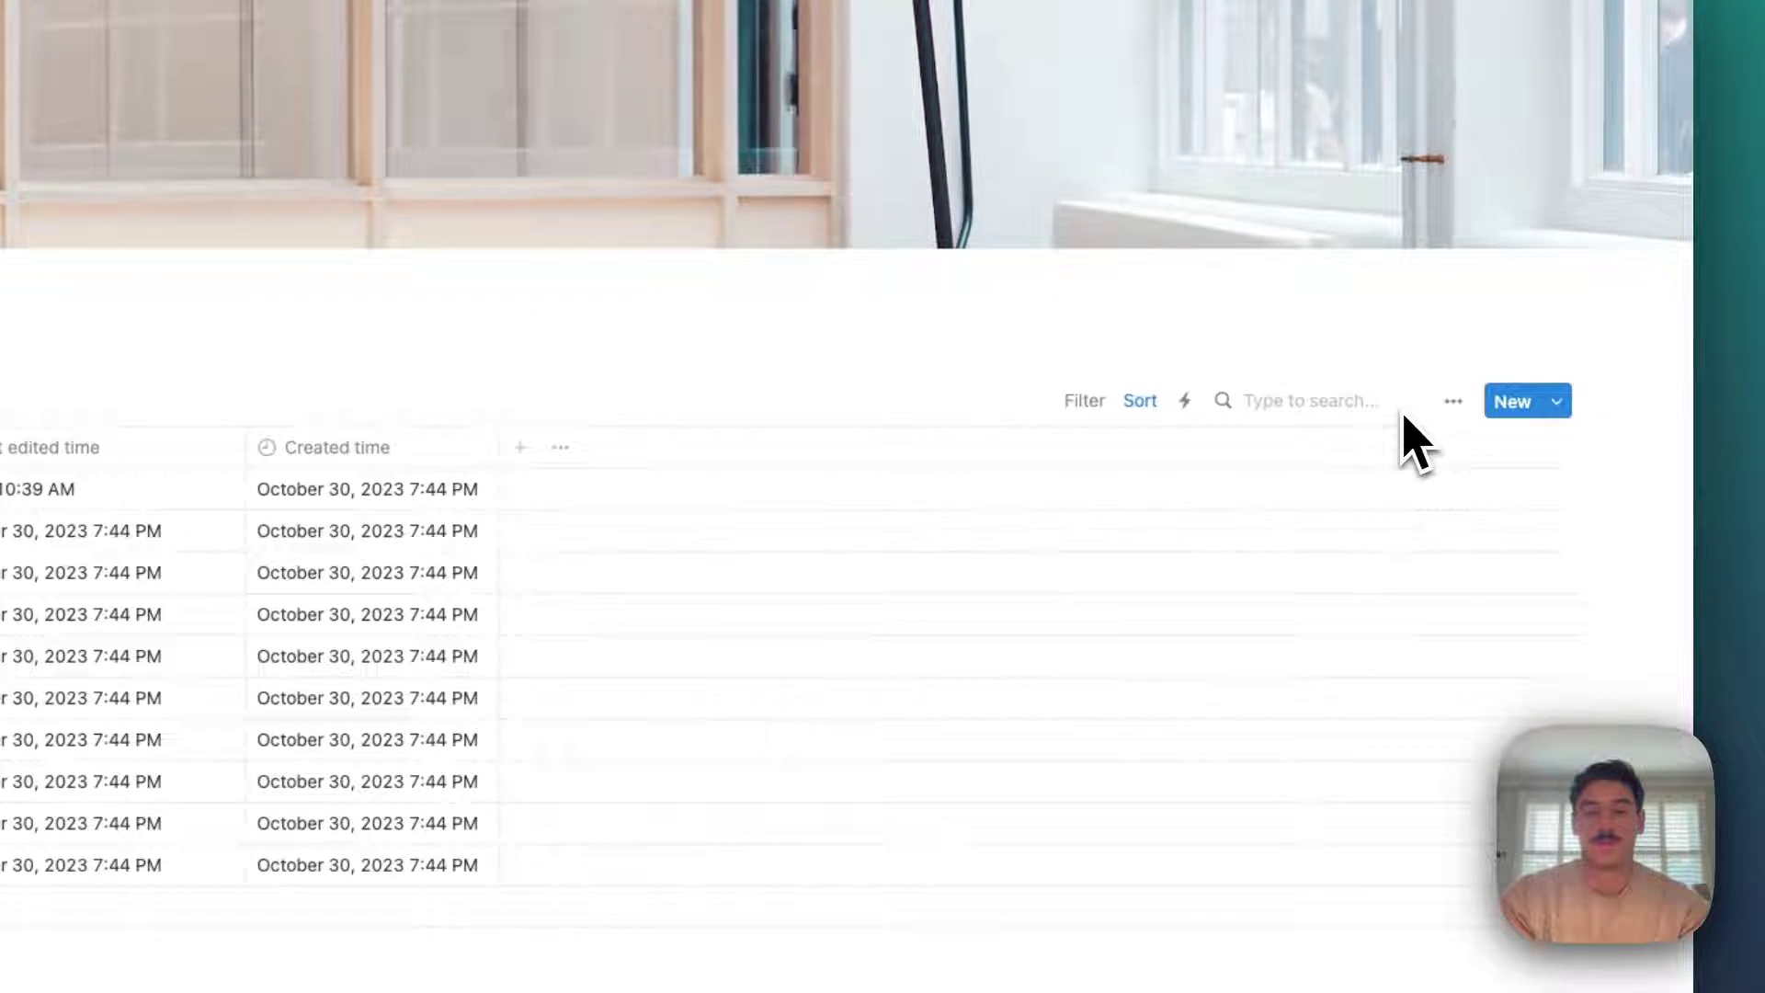
{"action": "type", "text": "notion"}
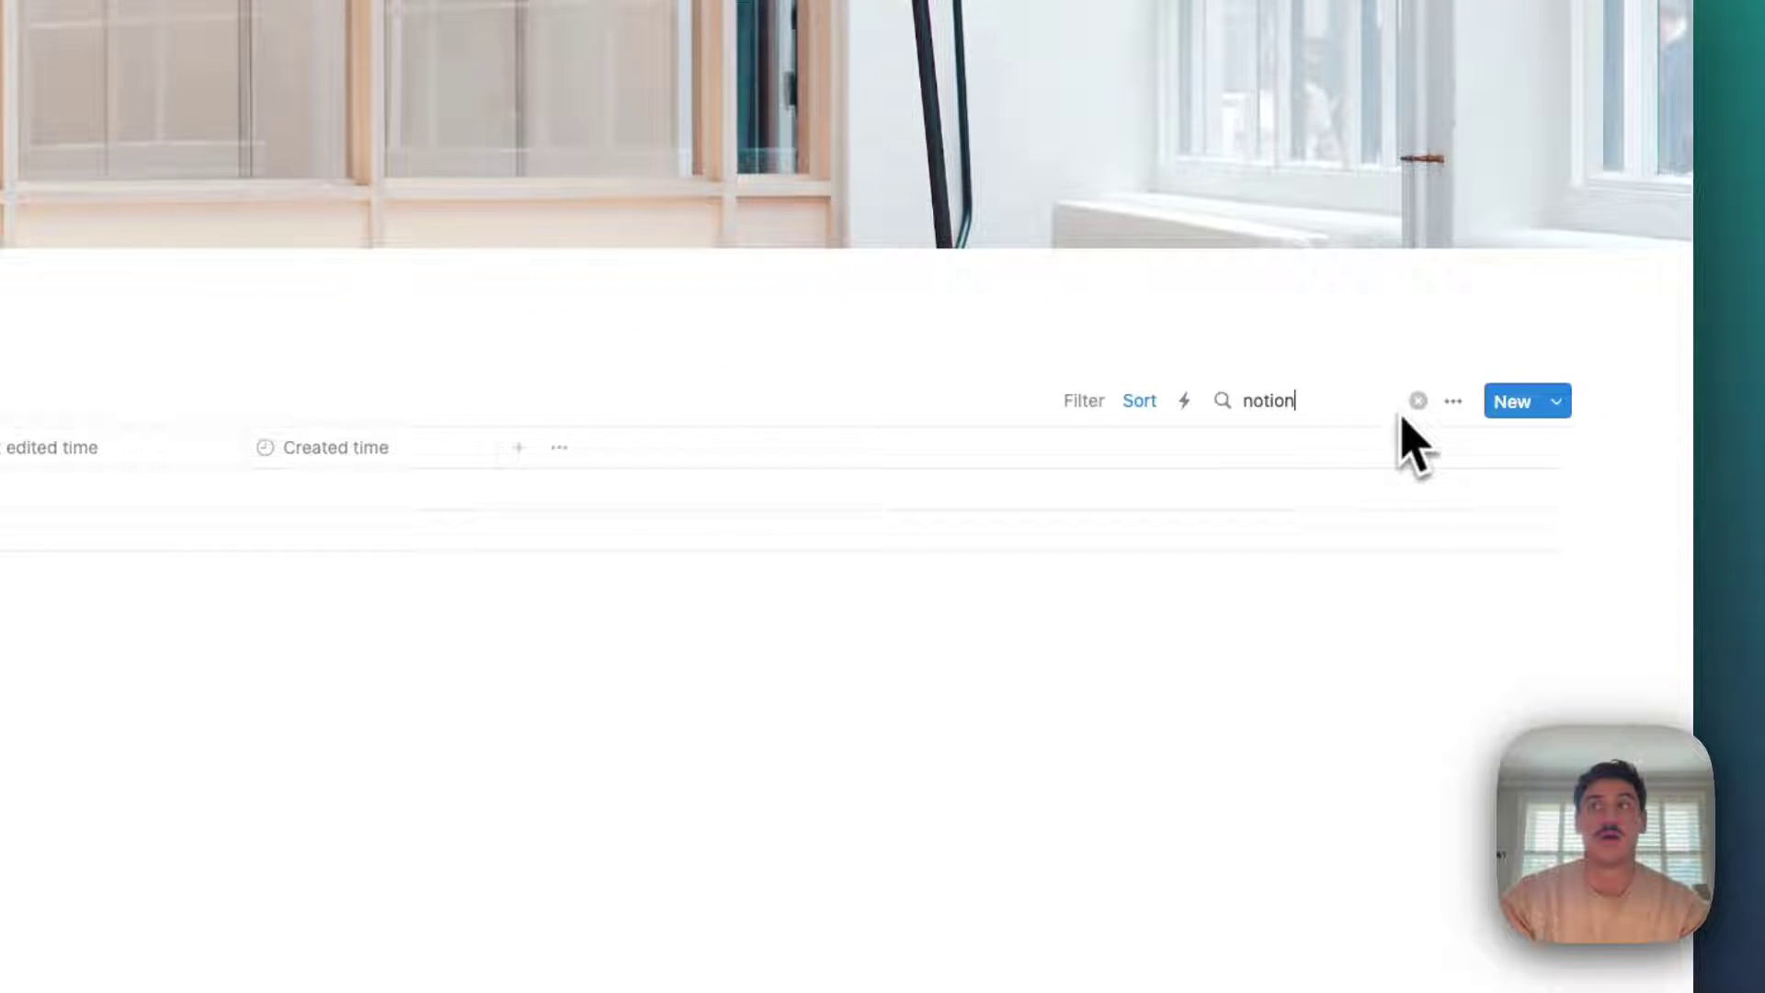
{"action": "left_click", "coordinate": [1417, 402]}
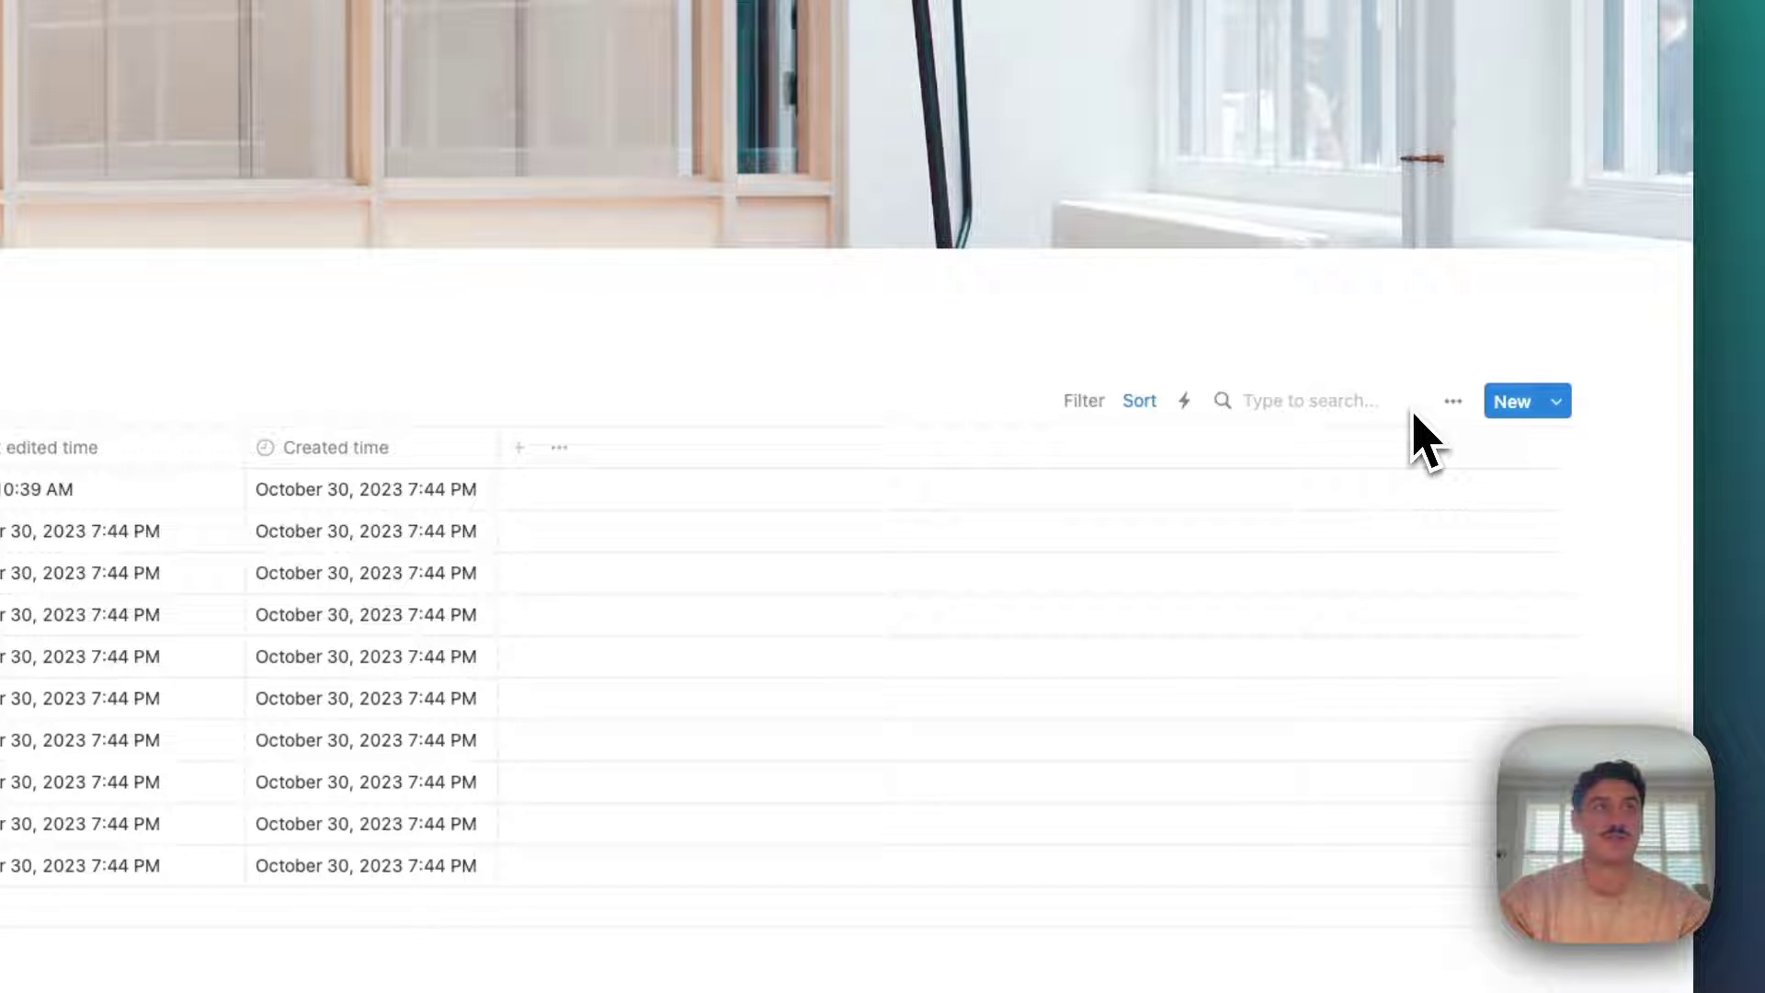
{"action": "type", "text": "recent"}
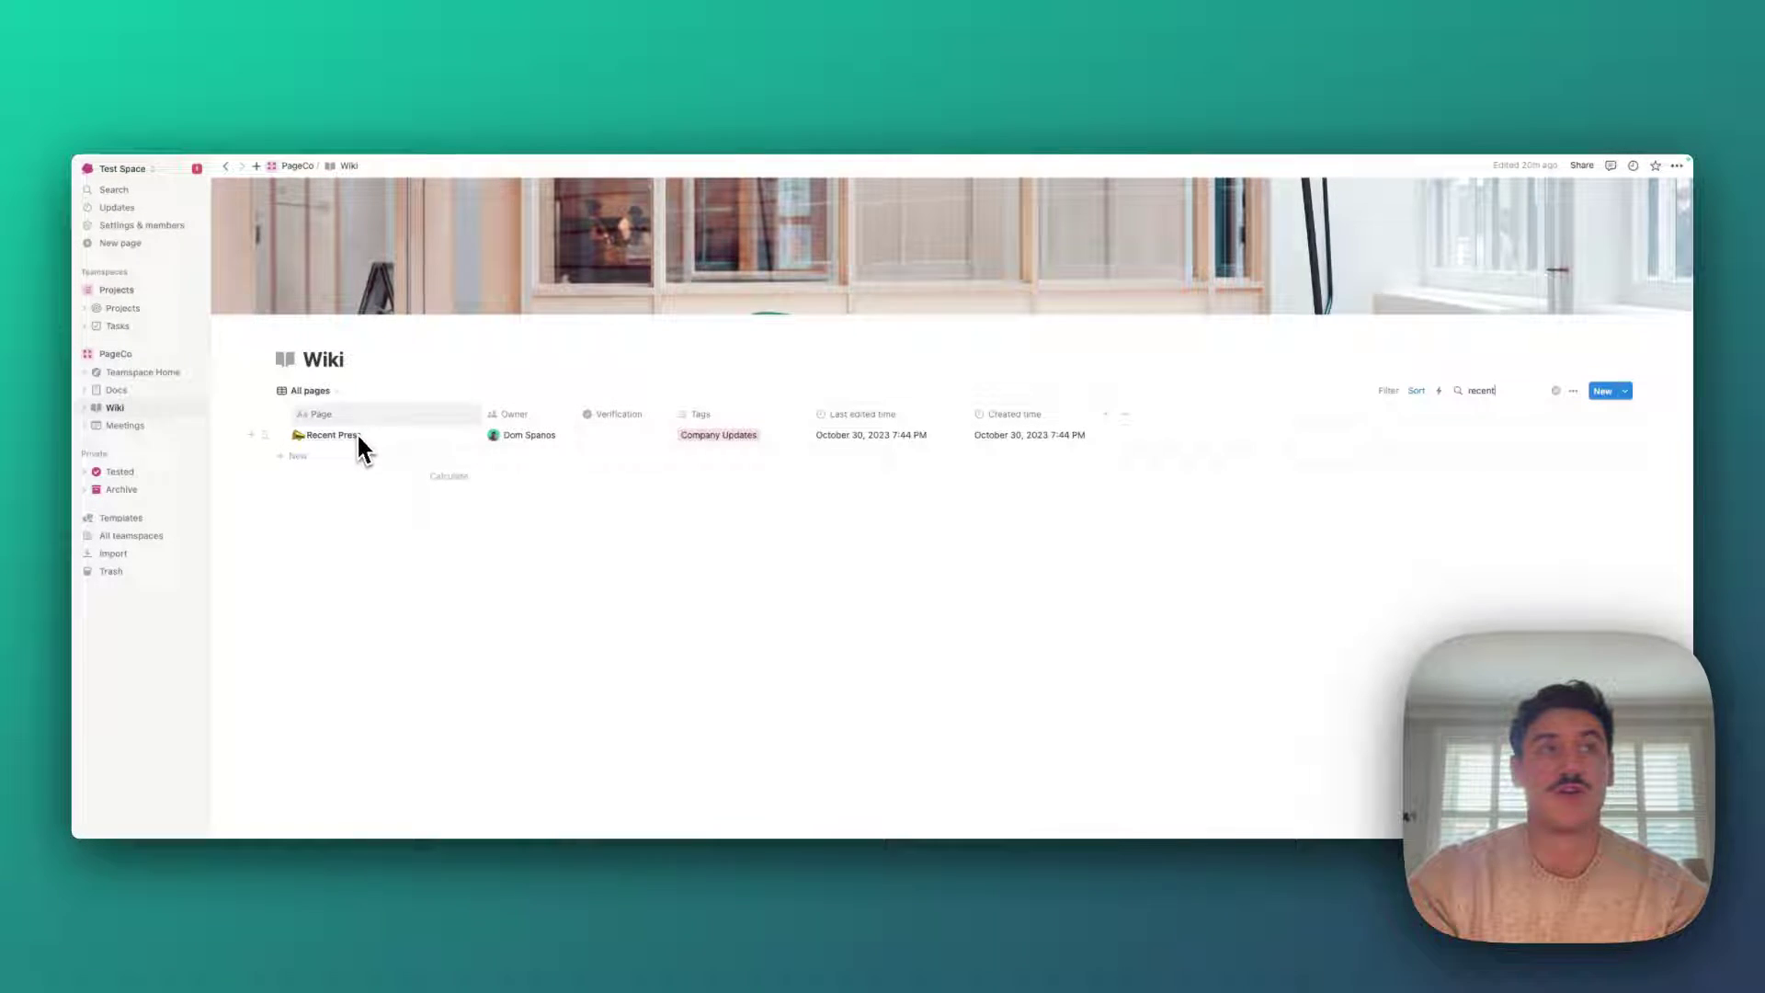
Clear the 'recent' search so all ten wiki pages are listed again
{"action": "left_click", "coordinate": [1555, 391]}
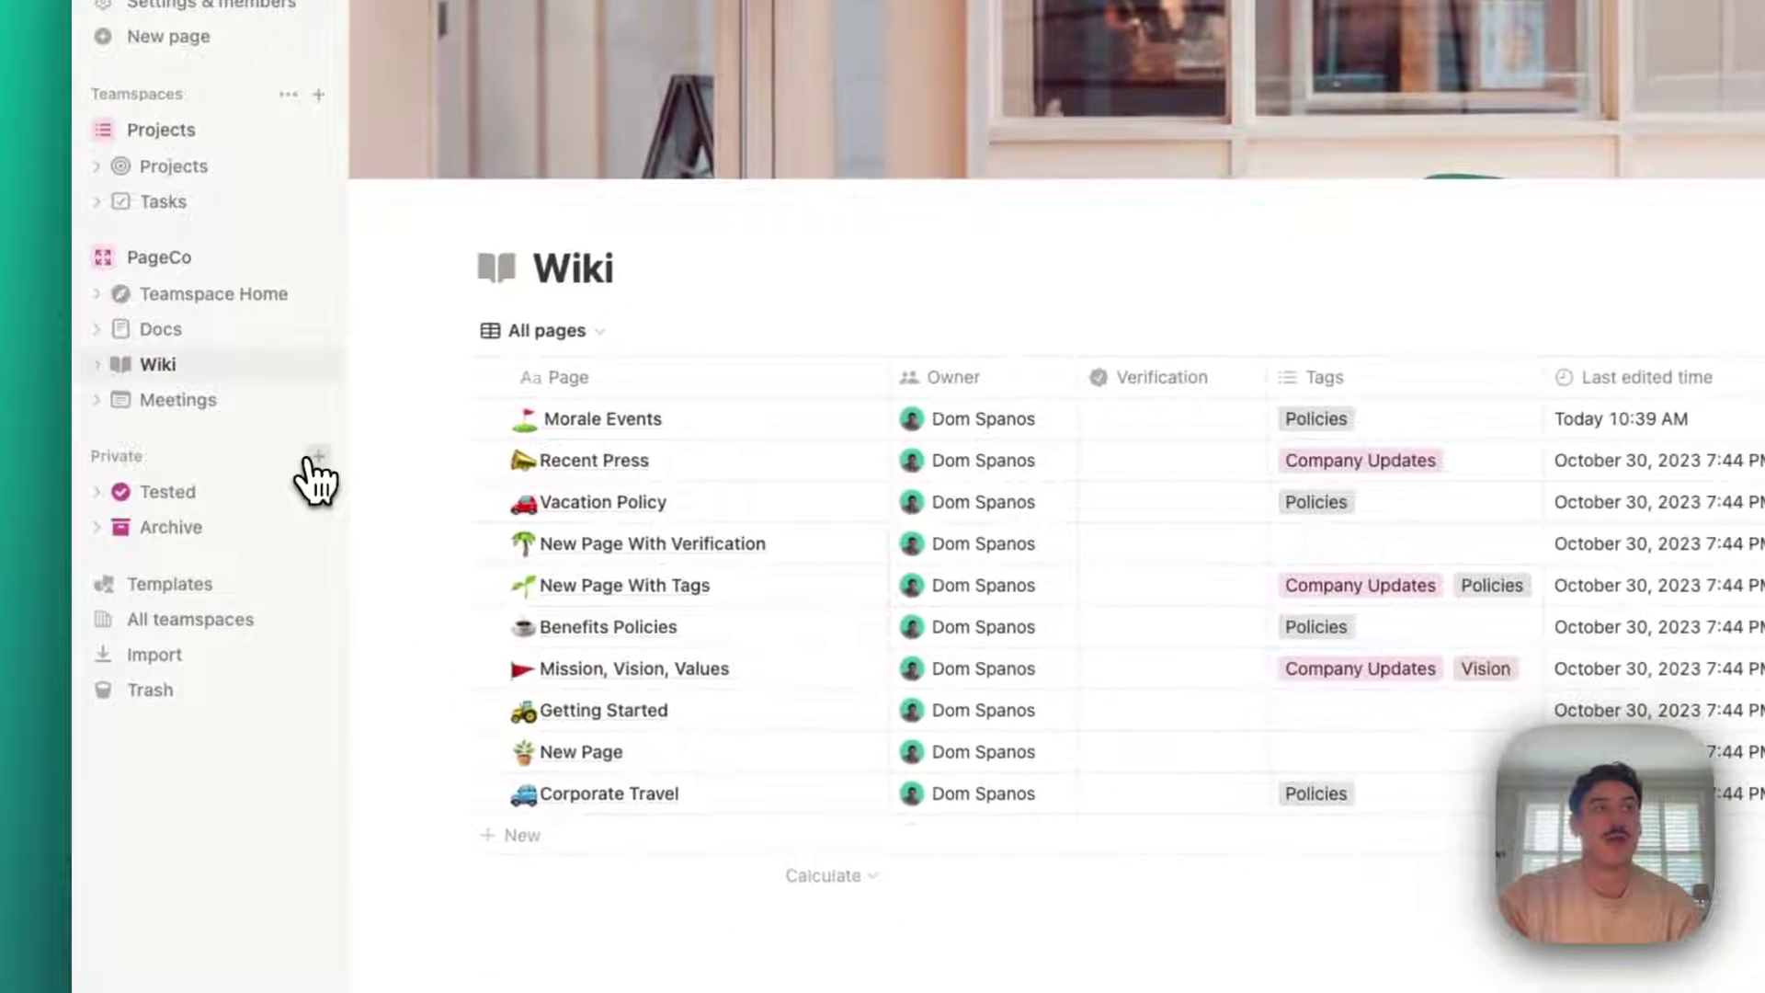
Create an empty private page titled 'New Wiki' and convert it into a wiki
{"action": "left_click", "coordinate": [316, 457]}
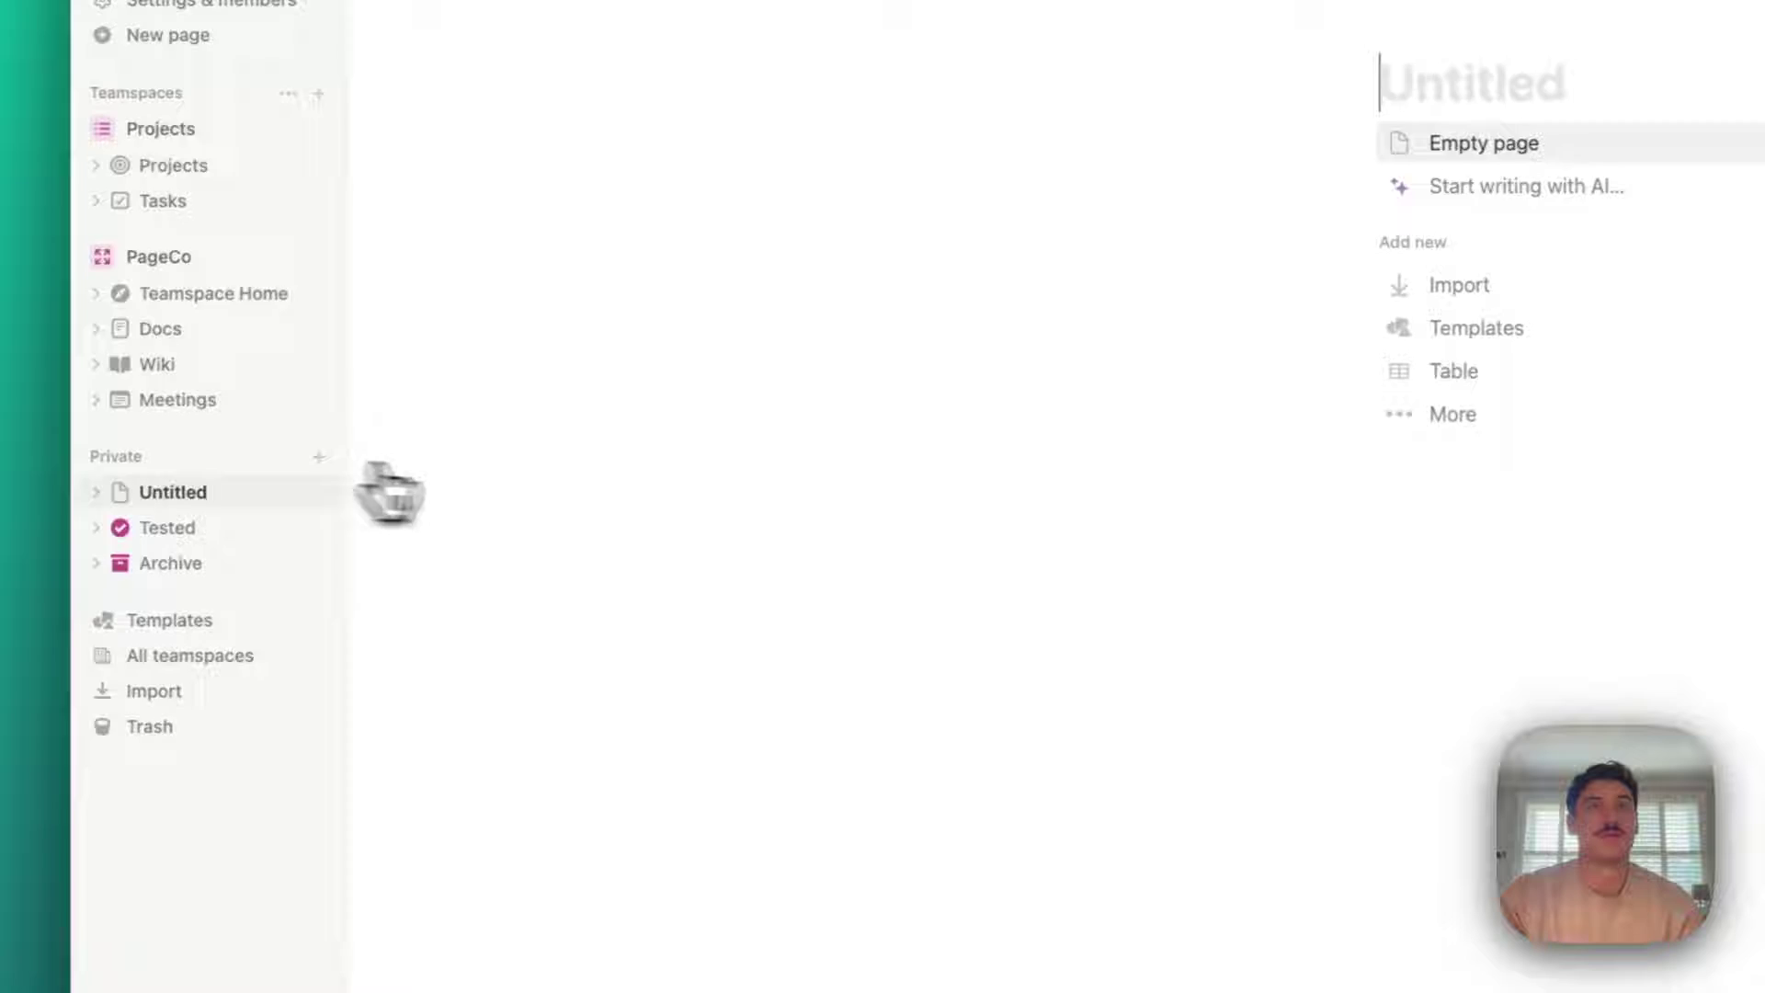
{"action": "type", "text": "New Wiki"}
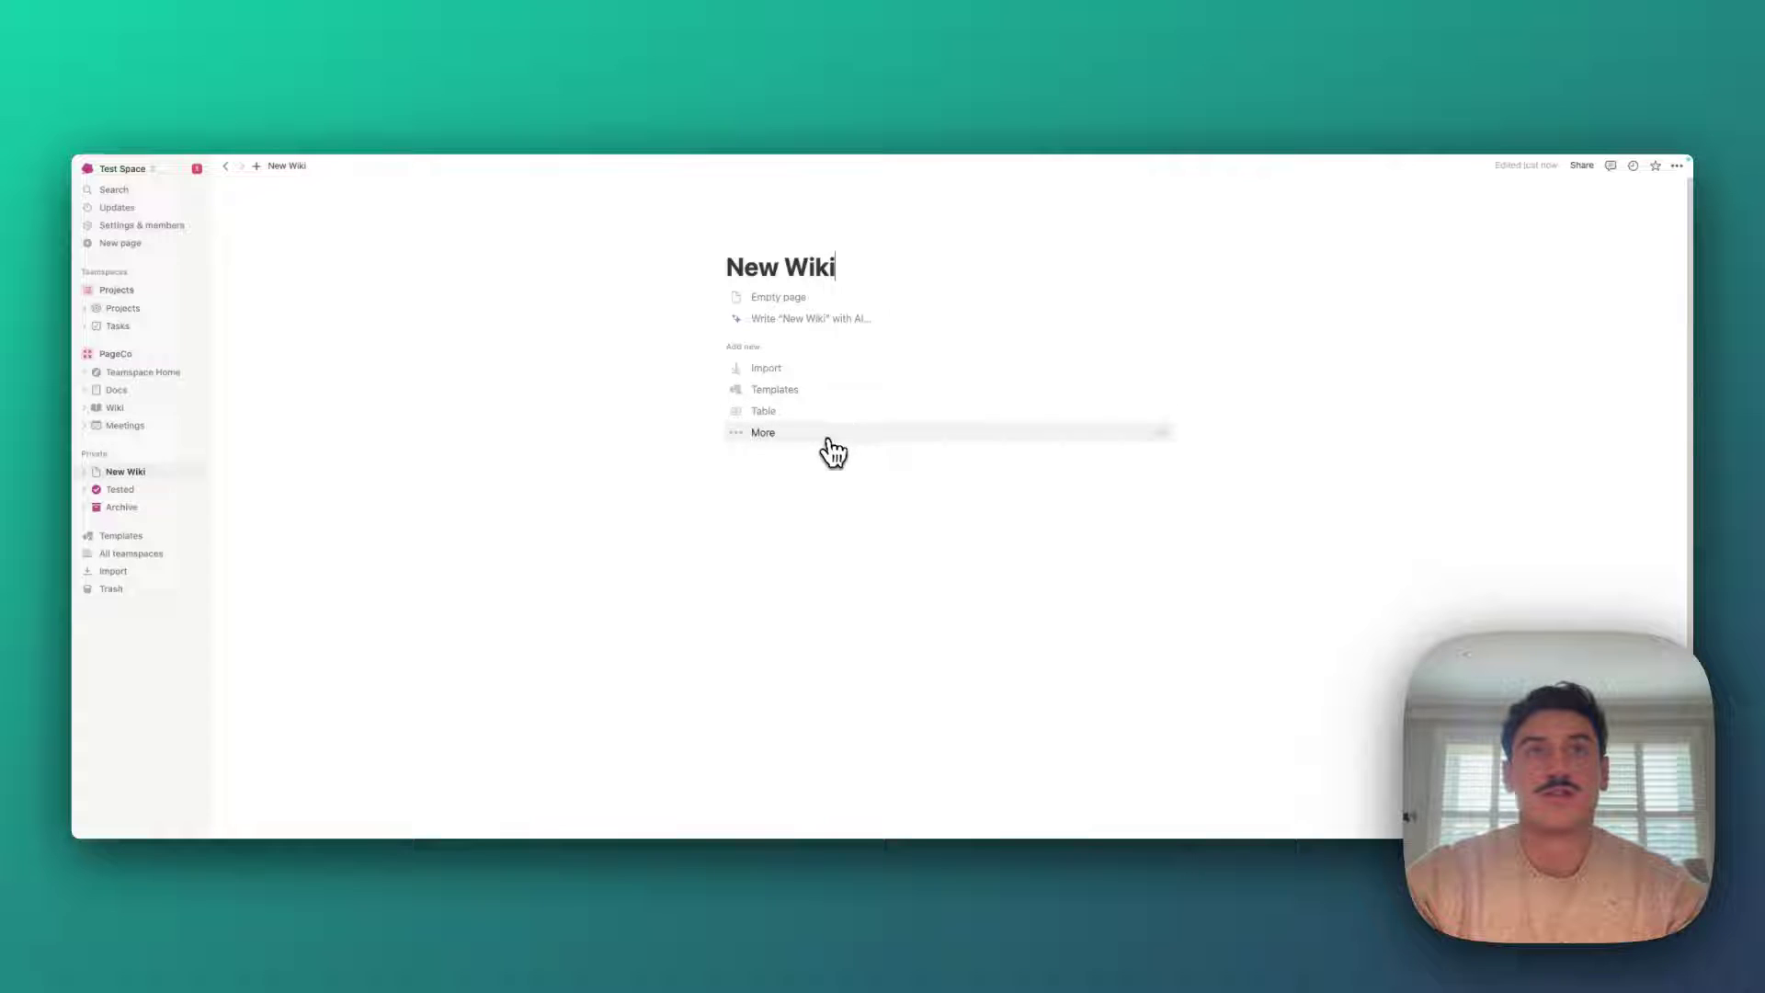
{"action": "left_click", "coordinate": [780, 299]}
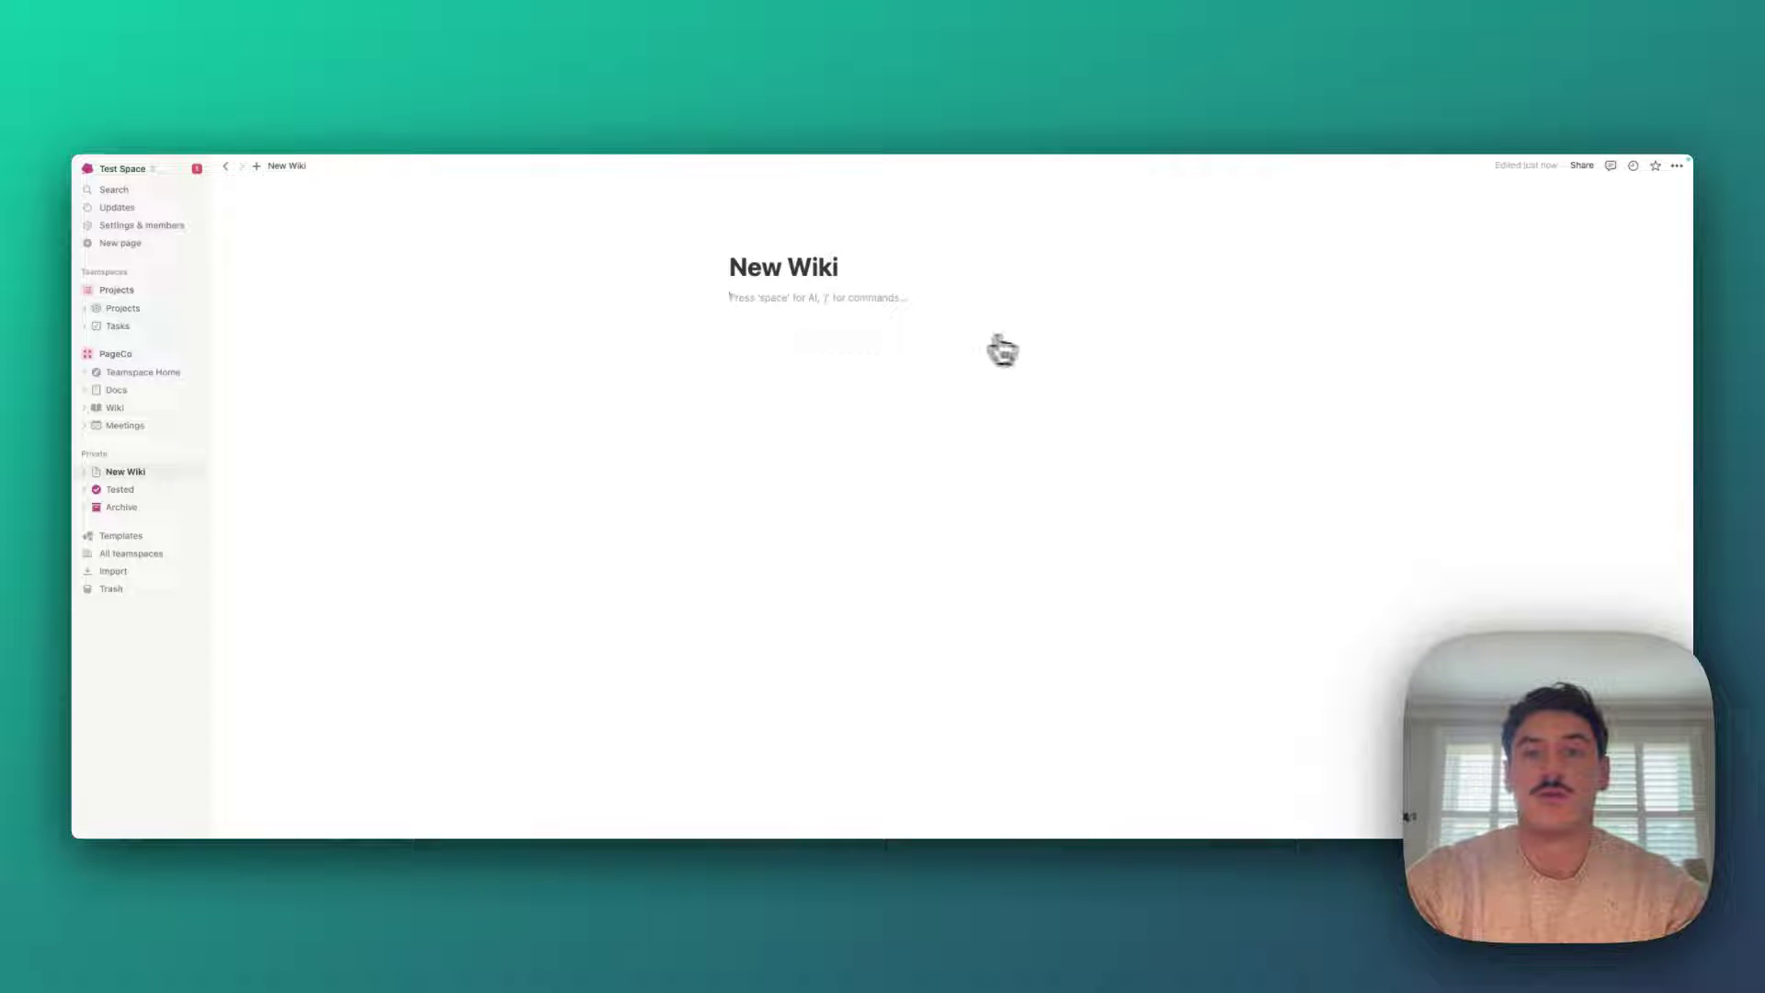
{"action": "left_click", "coordinate": [1678, 168]}
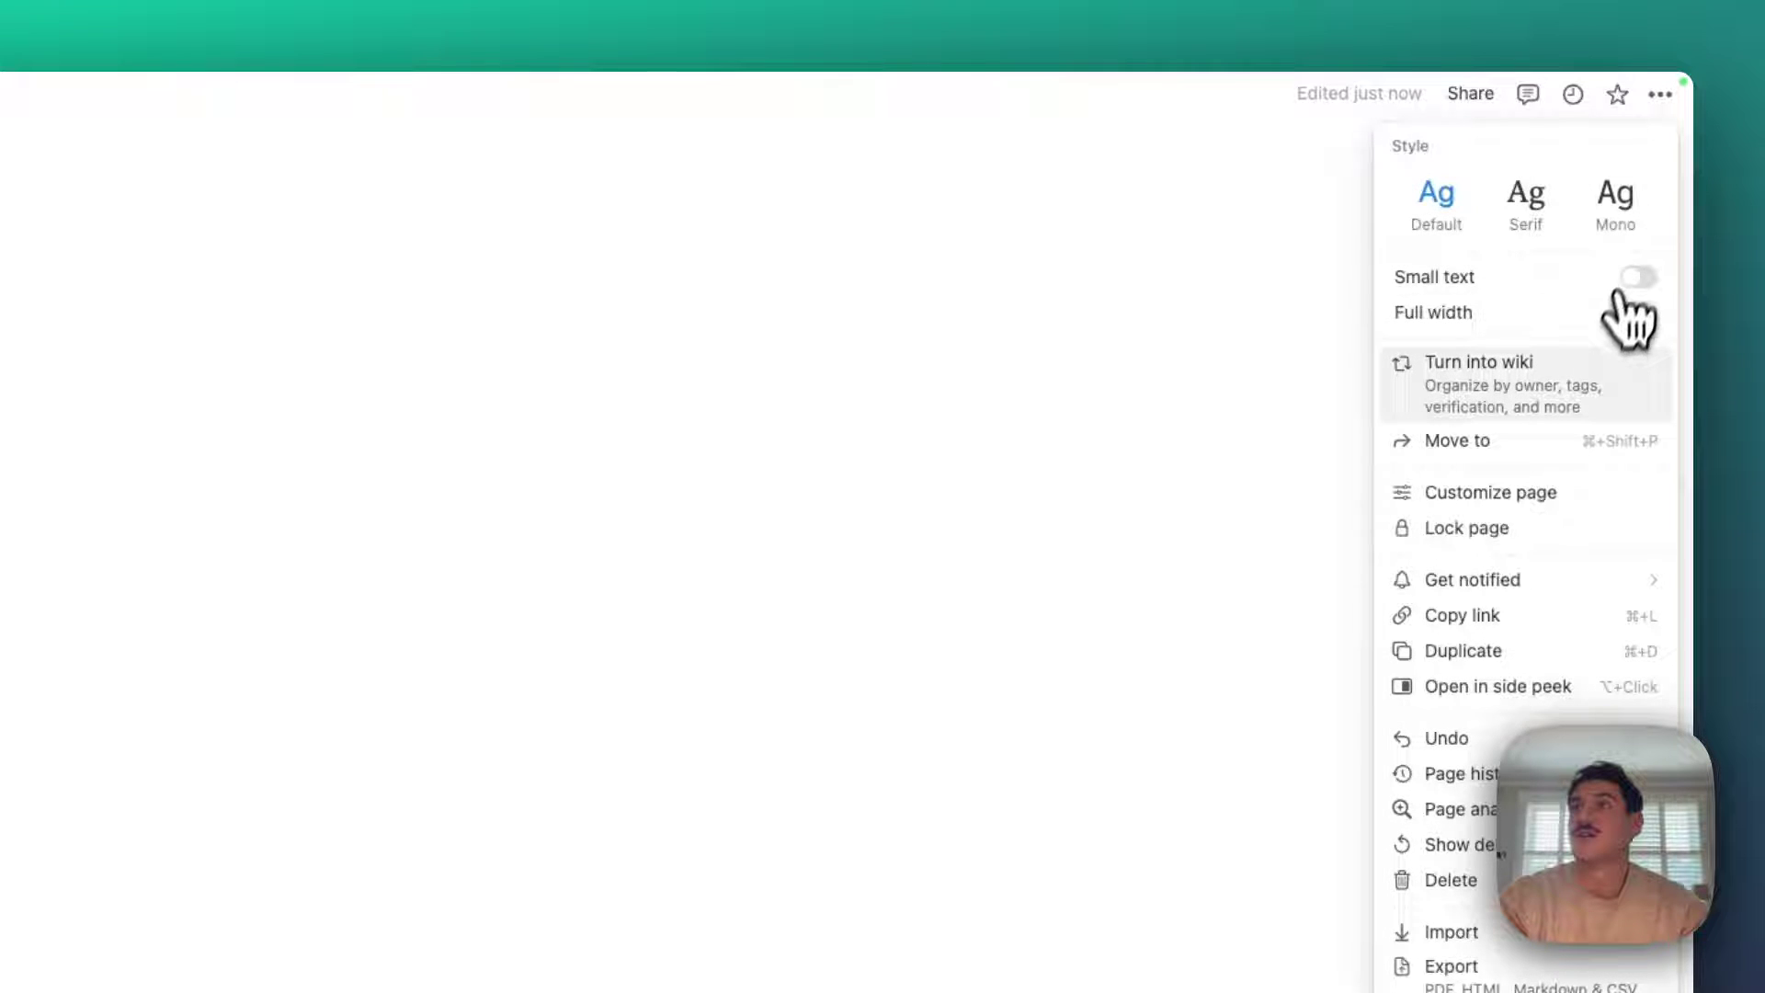
{"action": "left_click", "coordinate": [1600, 386]}
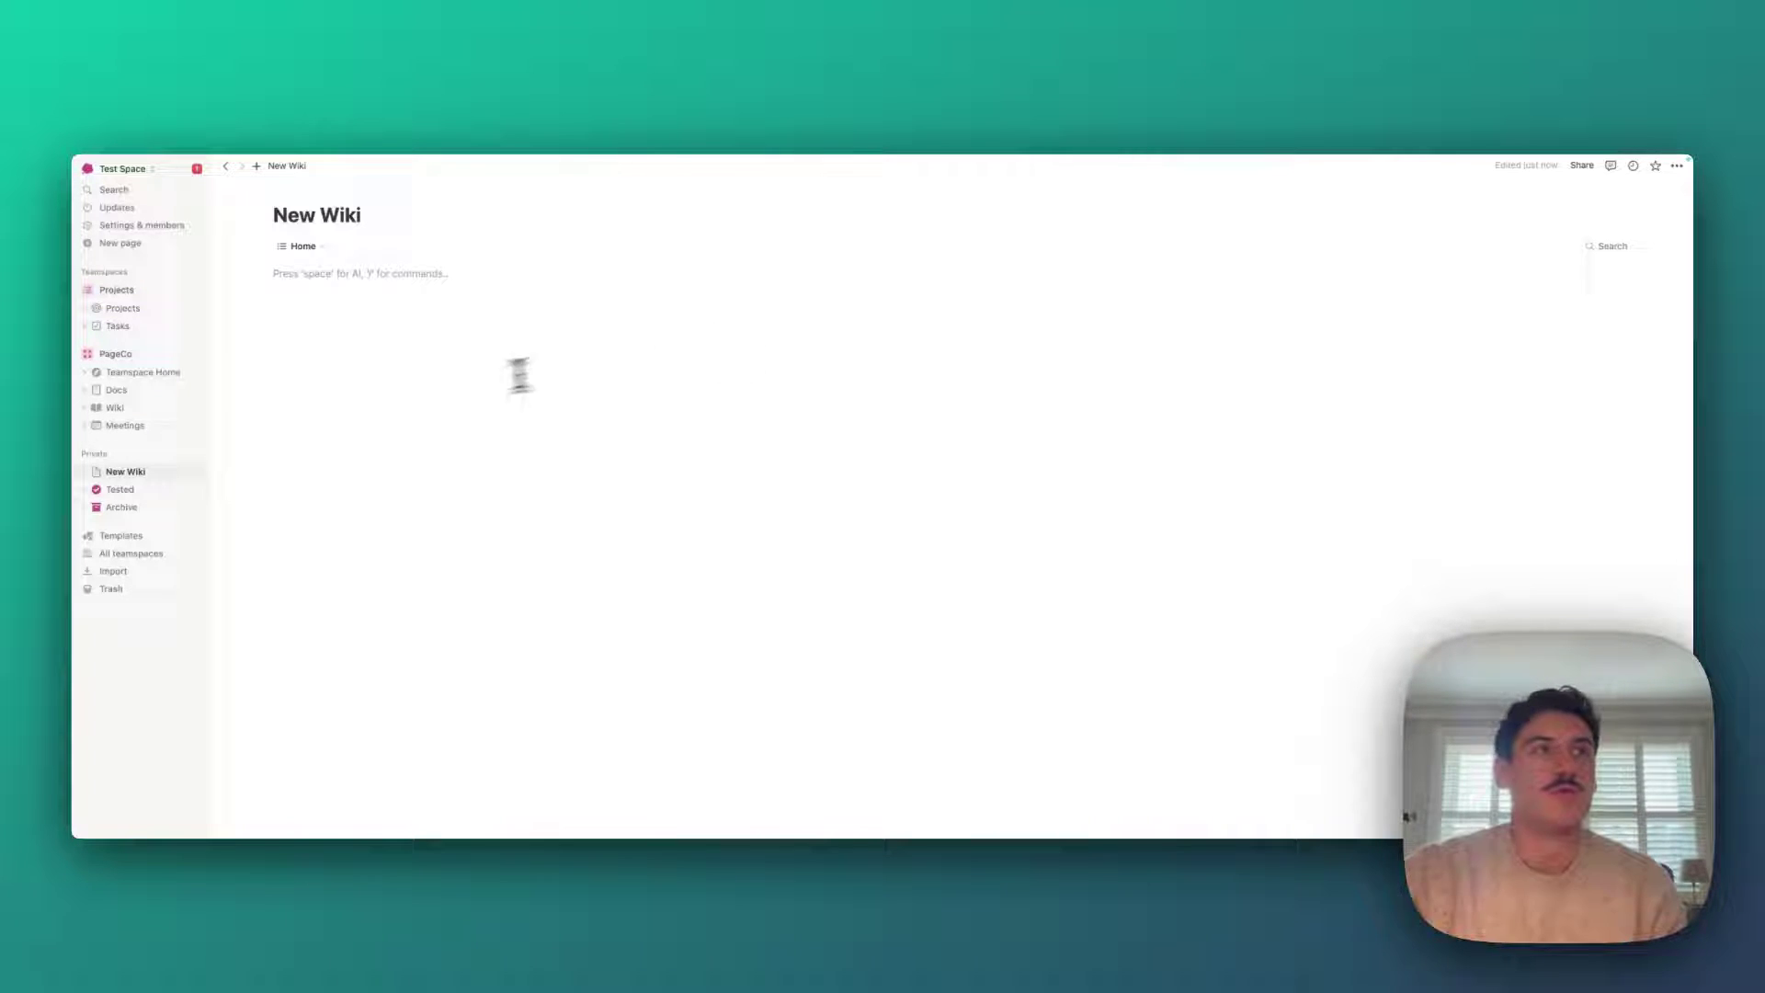
Delete the old New Wiki page and create a fresh empty private page titled 'New Wiki'
{"action": "left_click", "coordinate": [181, 470]}
{"action": "left_click", "coordinate": [191, 484]}
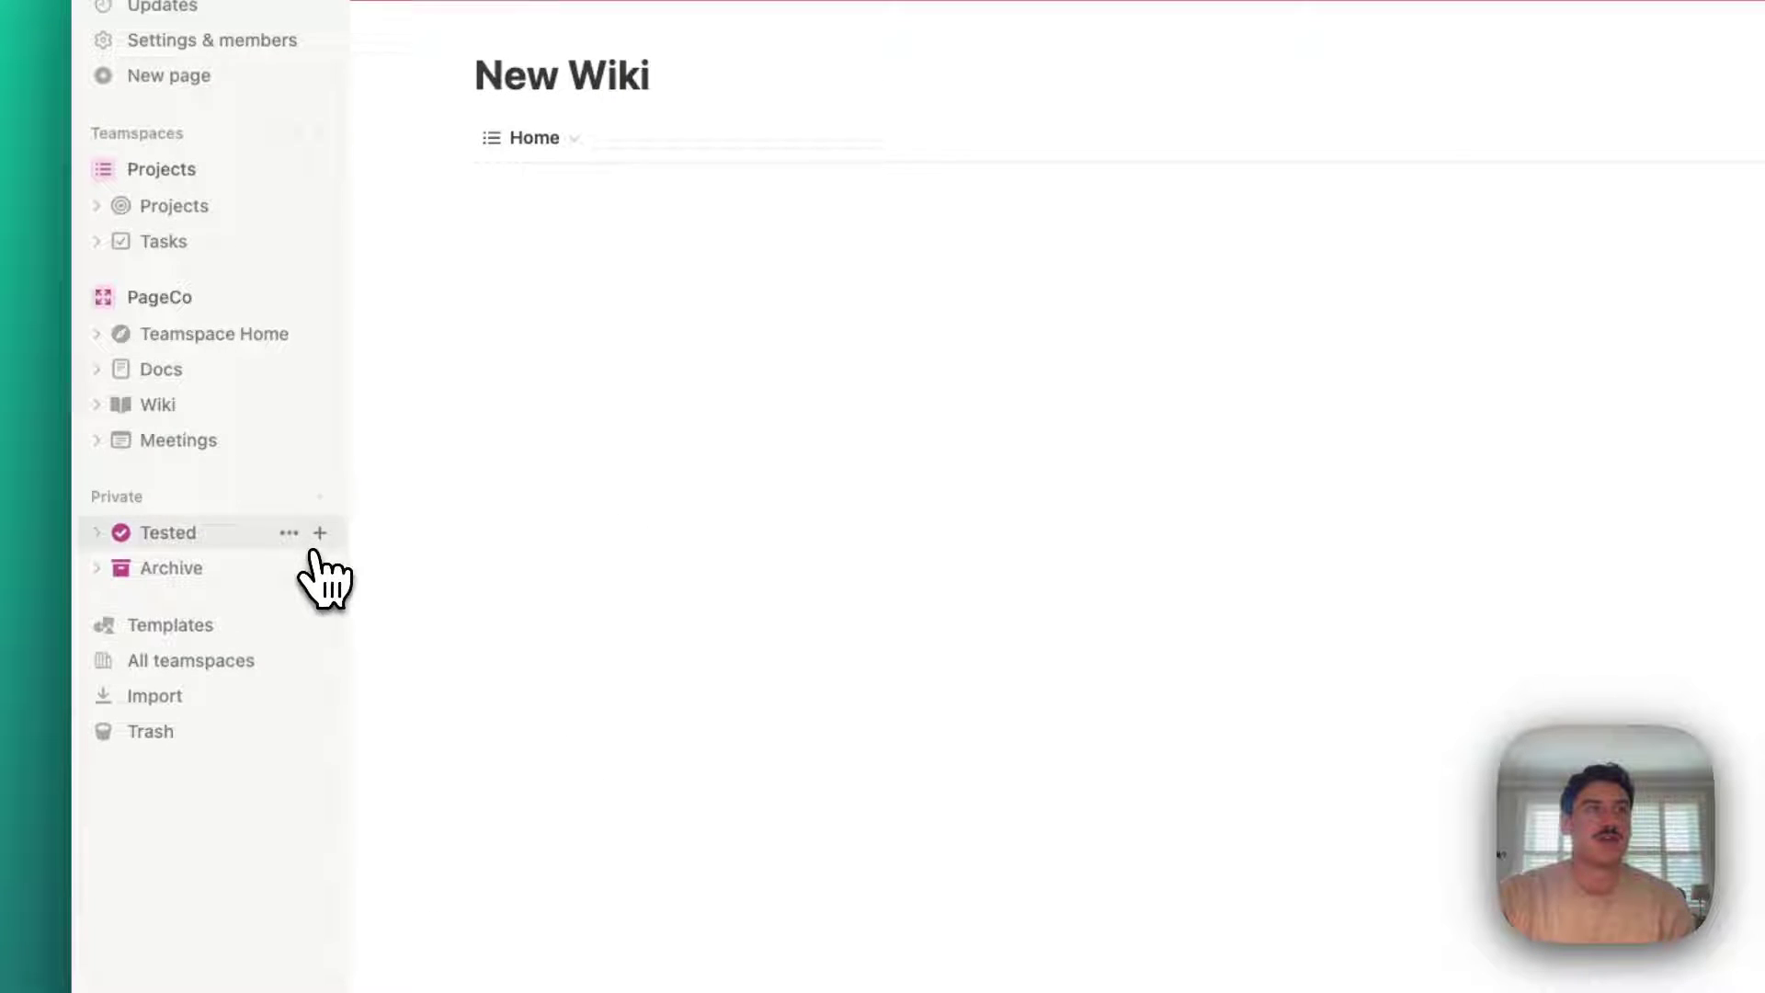
{"action": "left_click", "coordinate": [320, 499]}
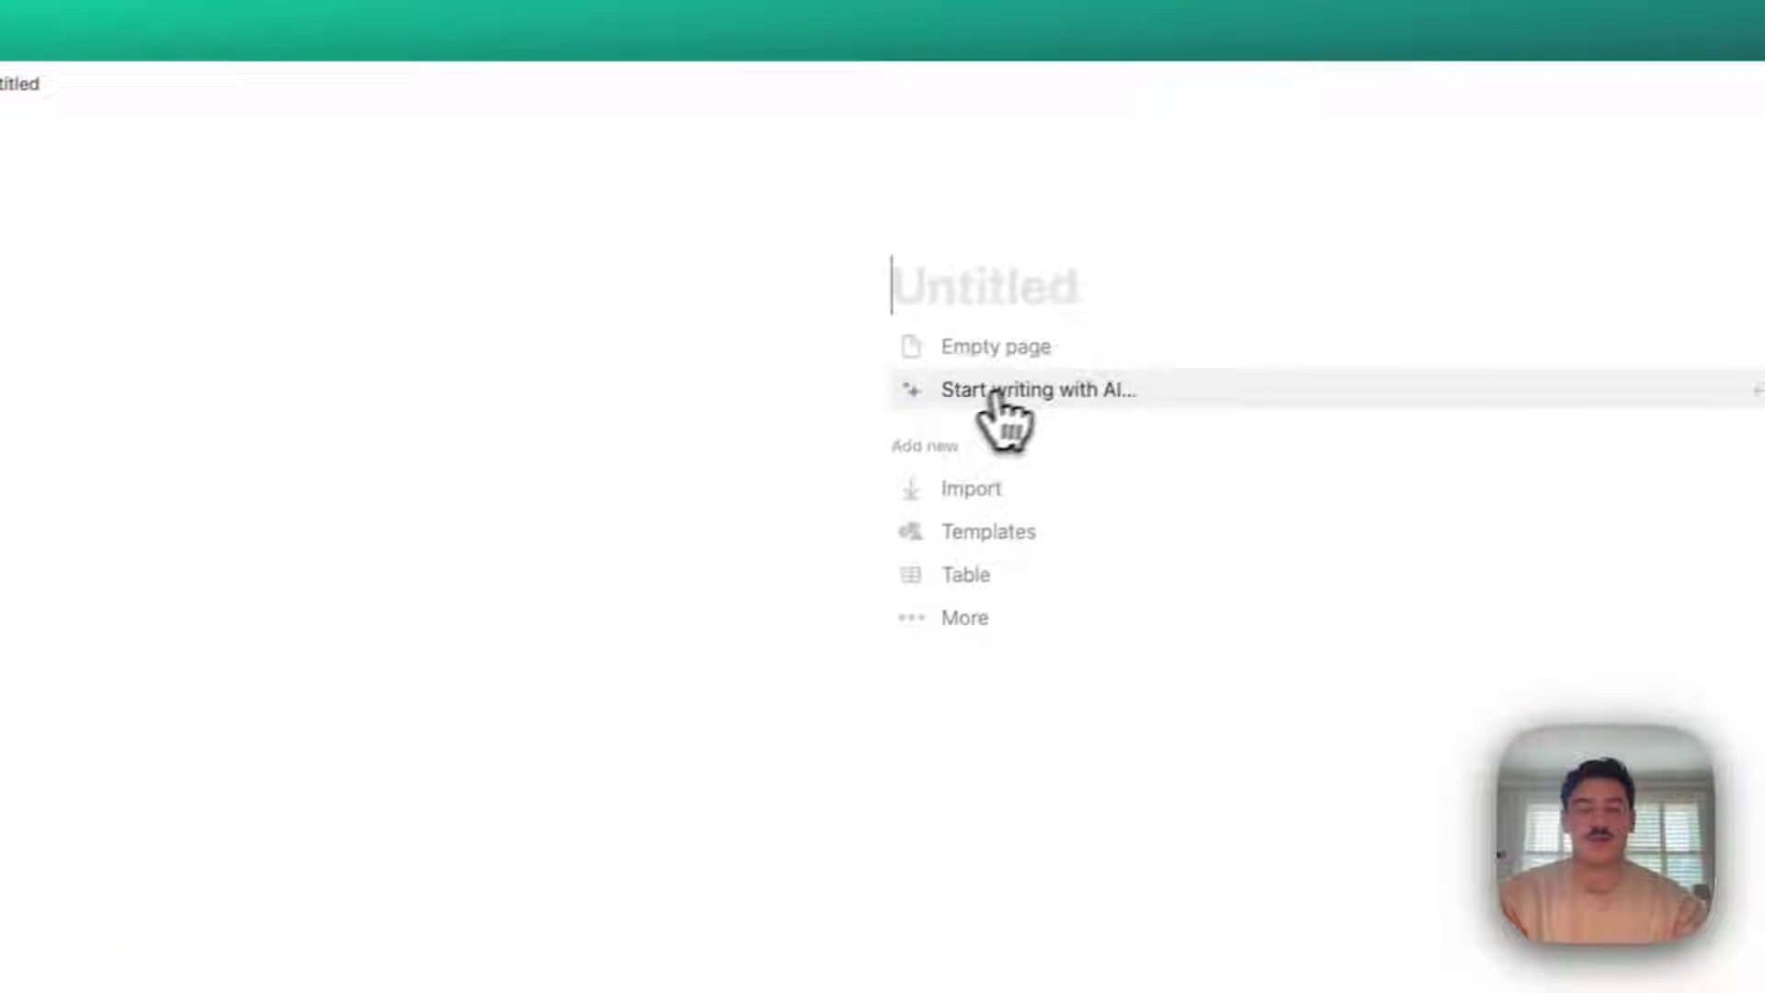
{"action": "type", "text": "New Wiki"}
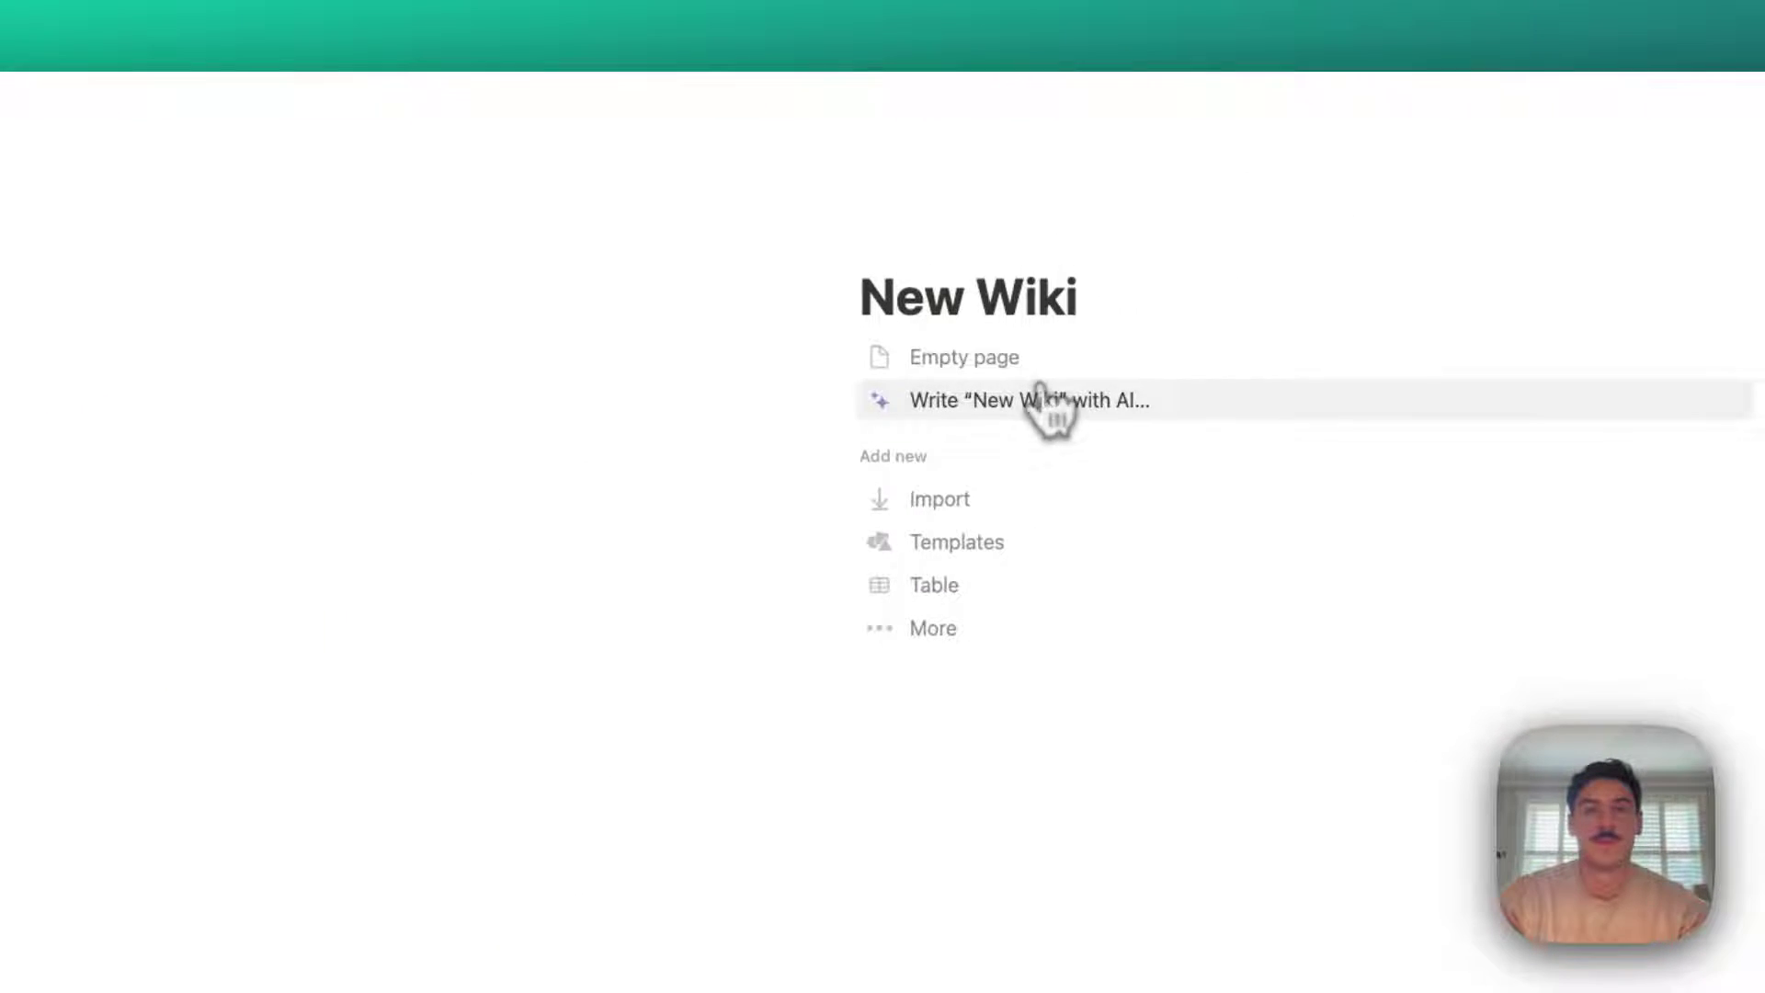
{"action": "left_click", "coordinate": [1111, 355]}
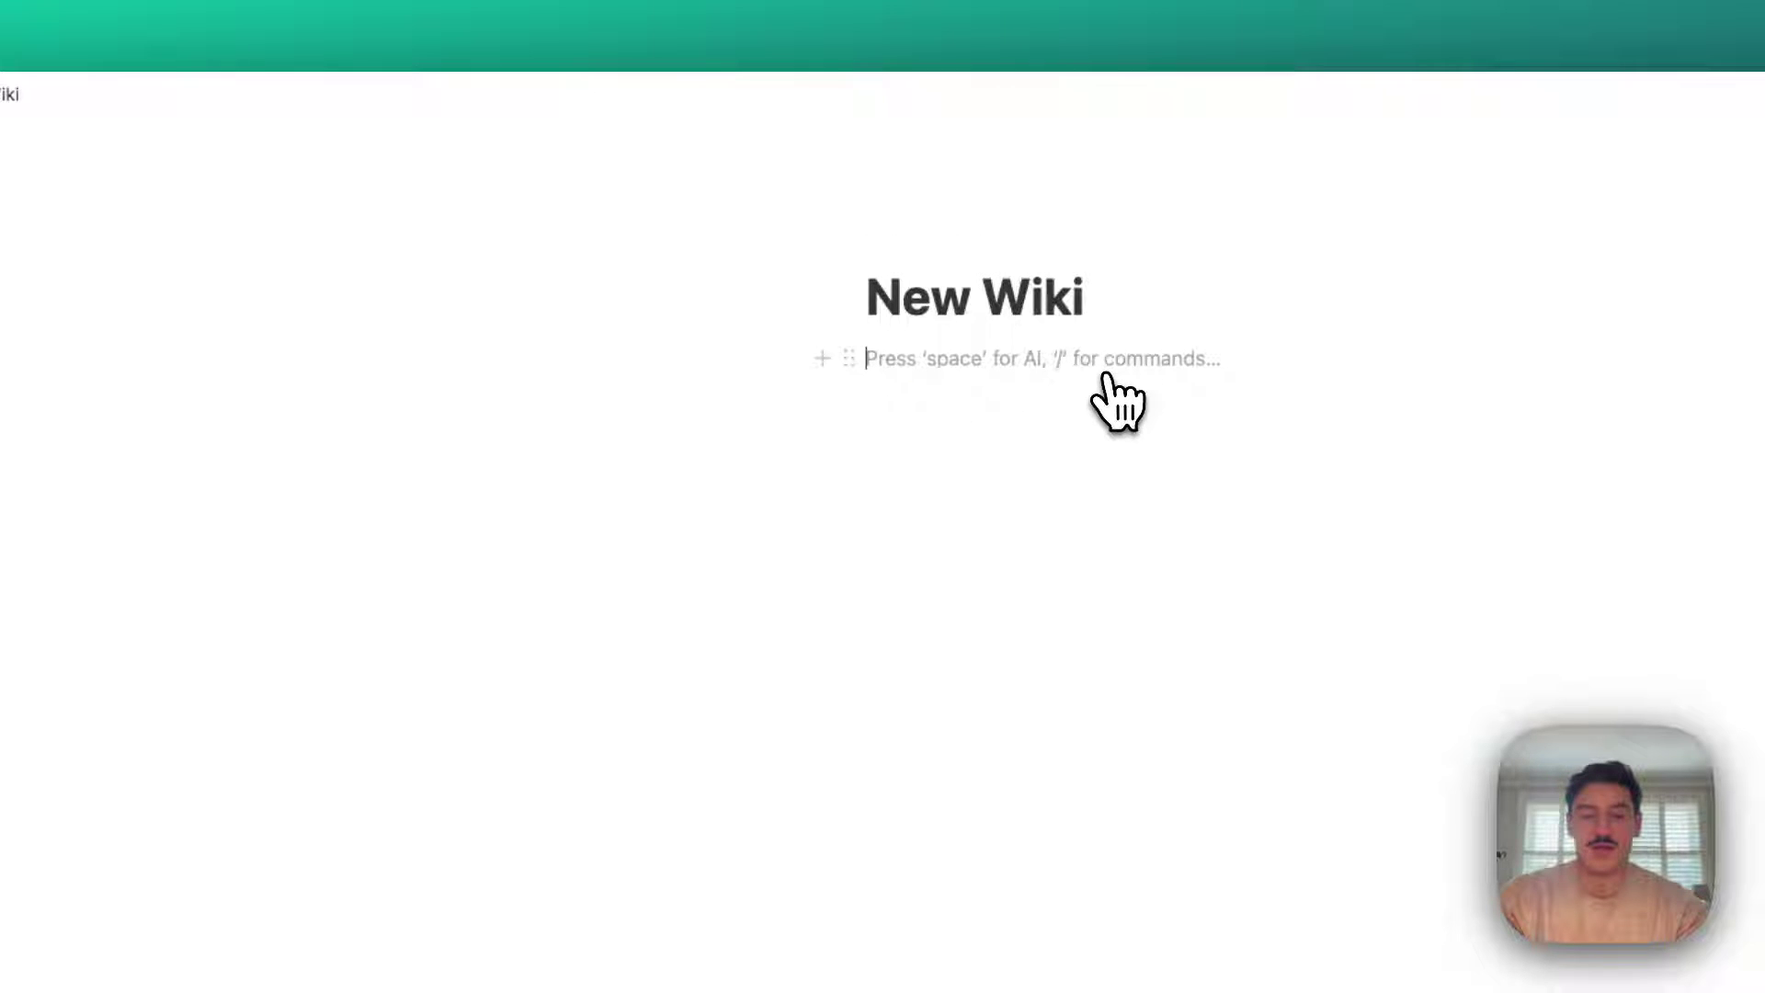
Insert a sub-page named 'Wiki Template' and return to the parent New Wiki page
{"action": "type", "text": "/"}
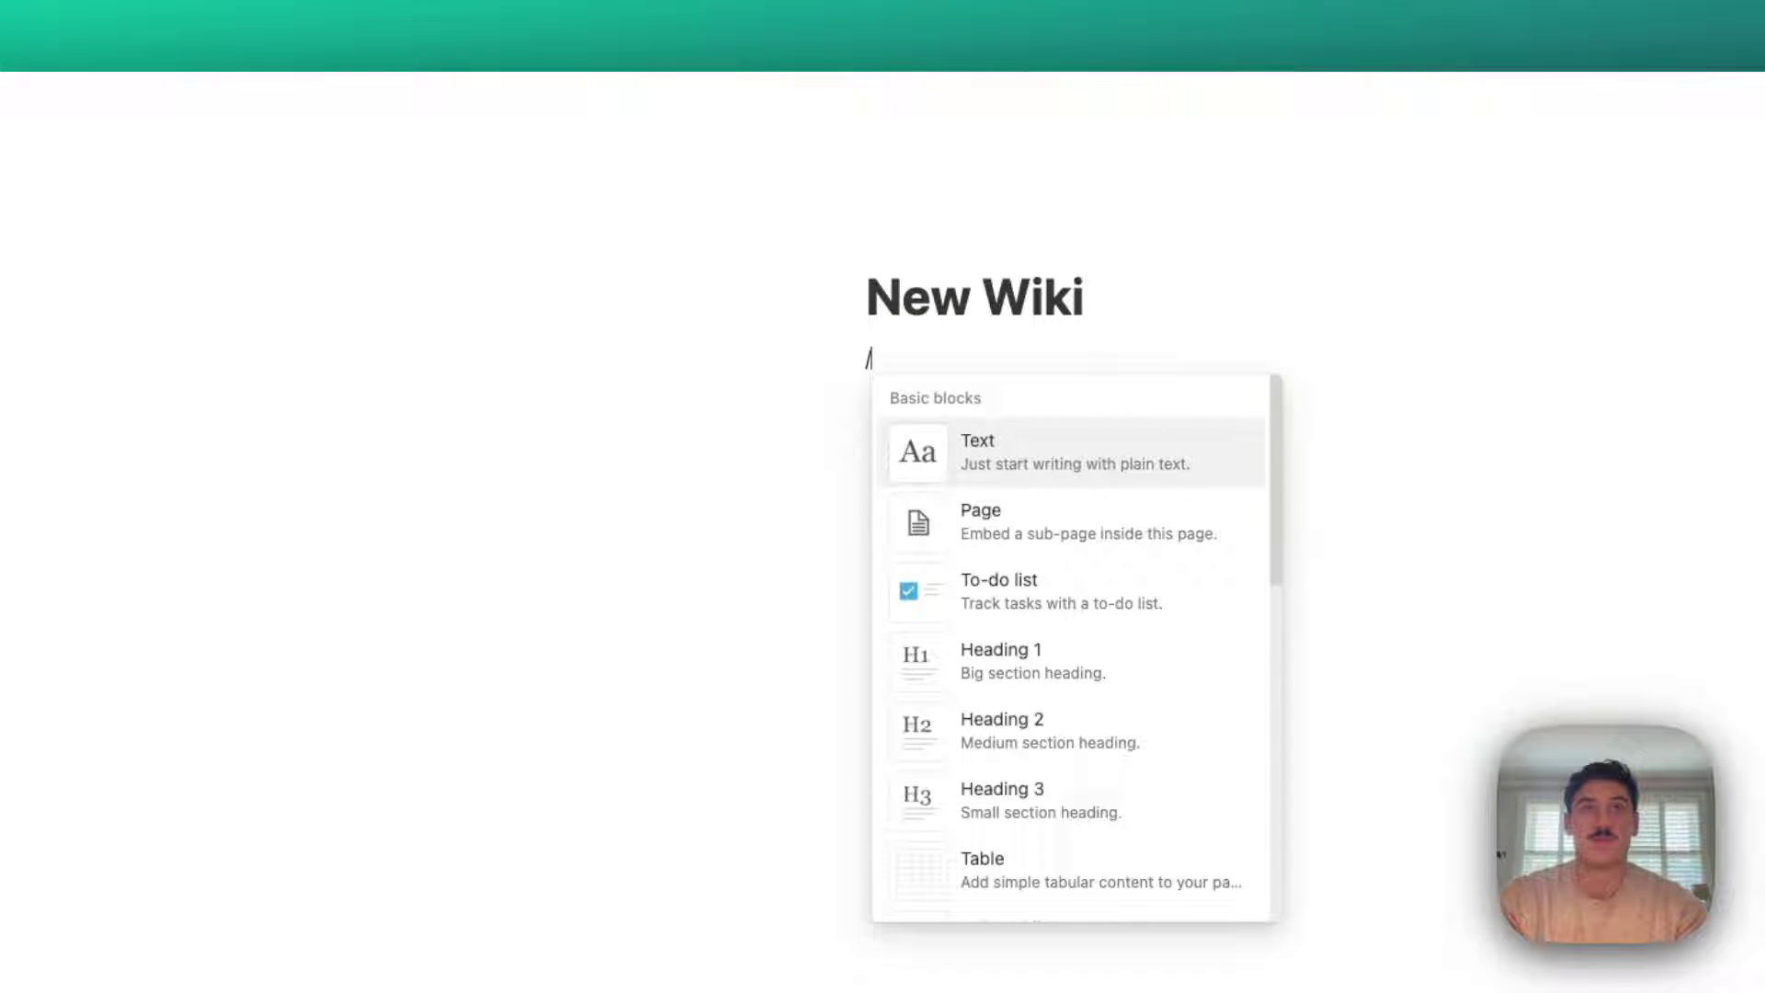
{"action": "type", "text": "page"}
{"action": "key", "text": "Return"}
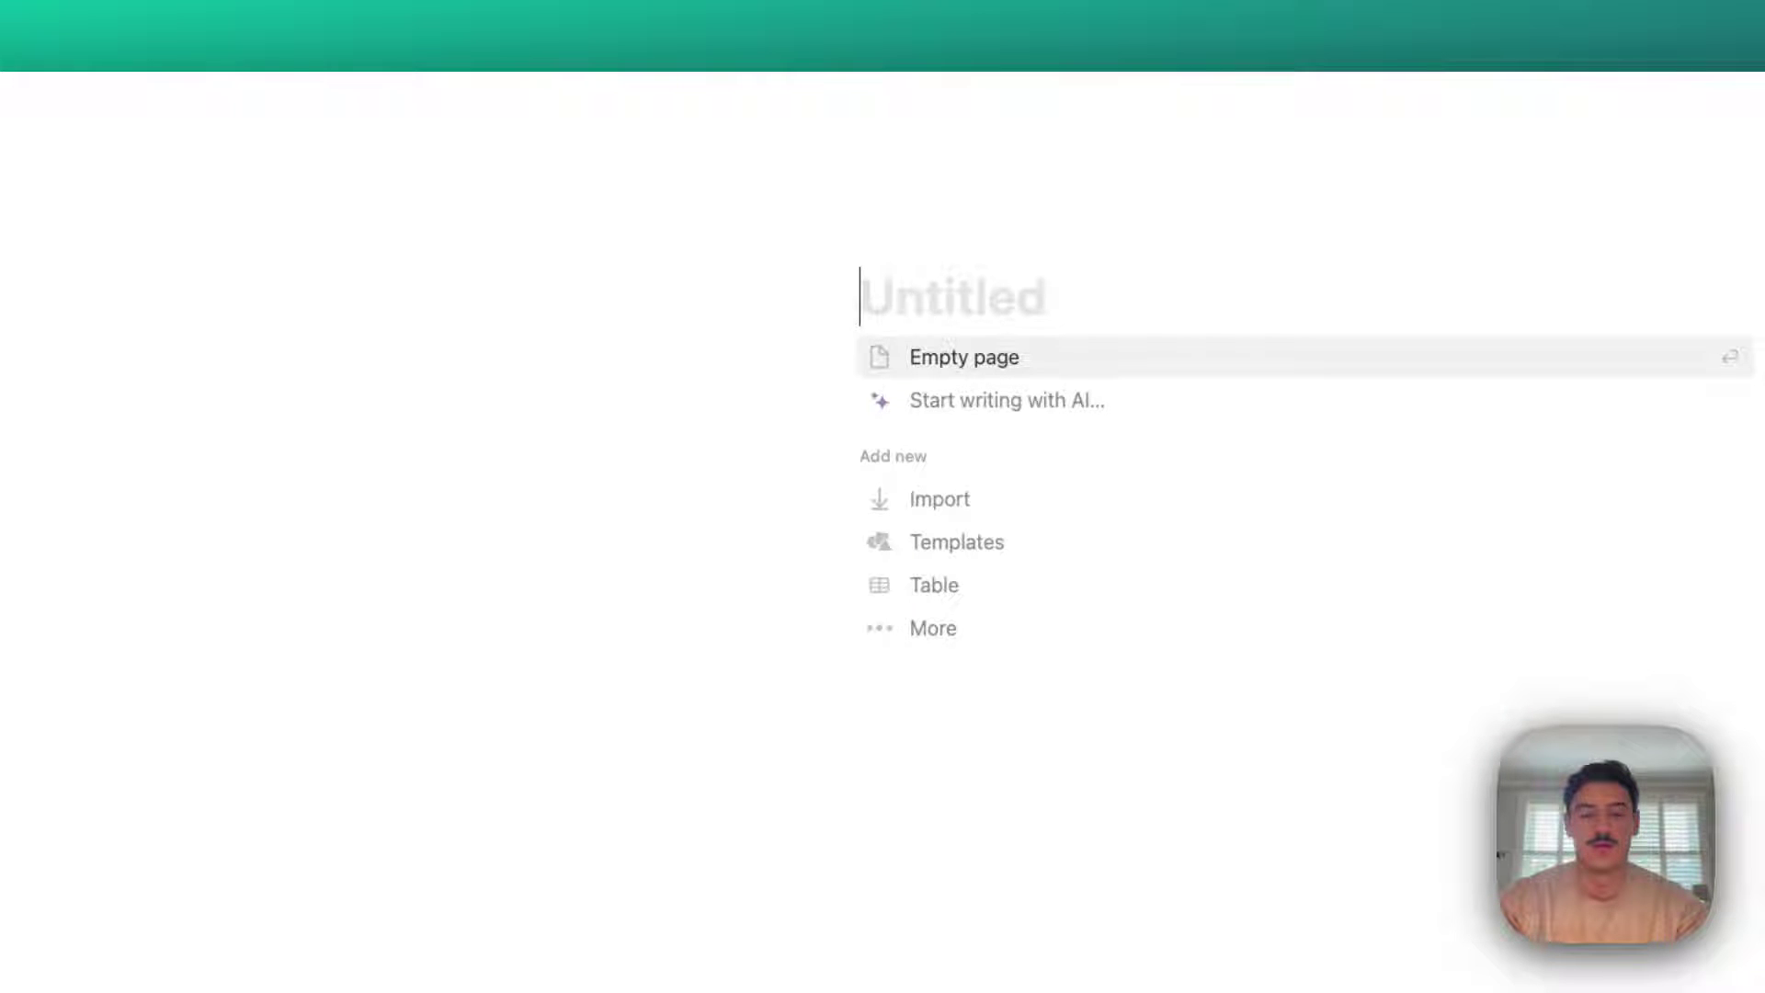
{"action": "type", "text": "Wiki Template"}
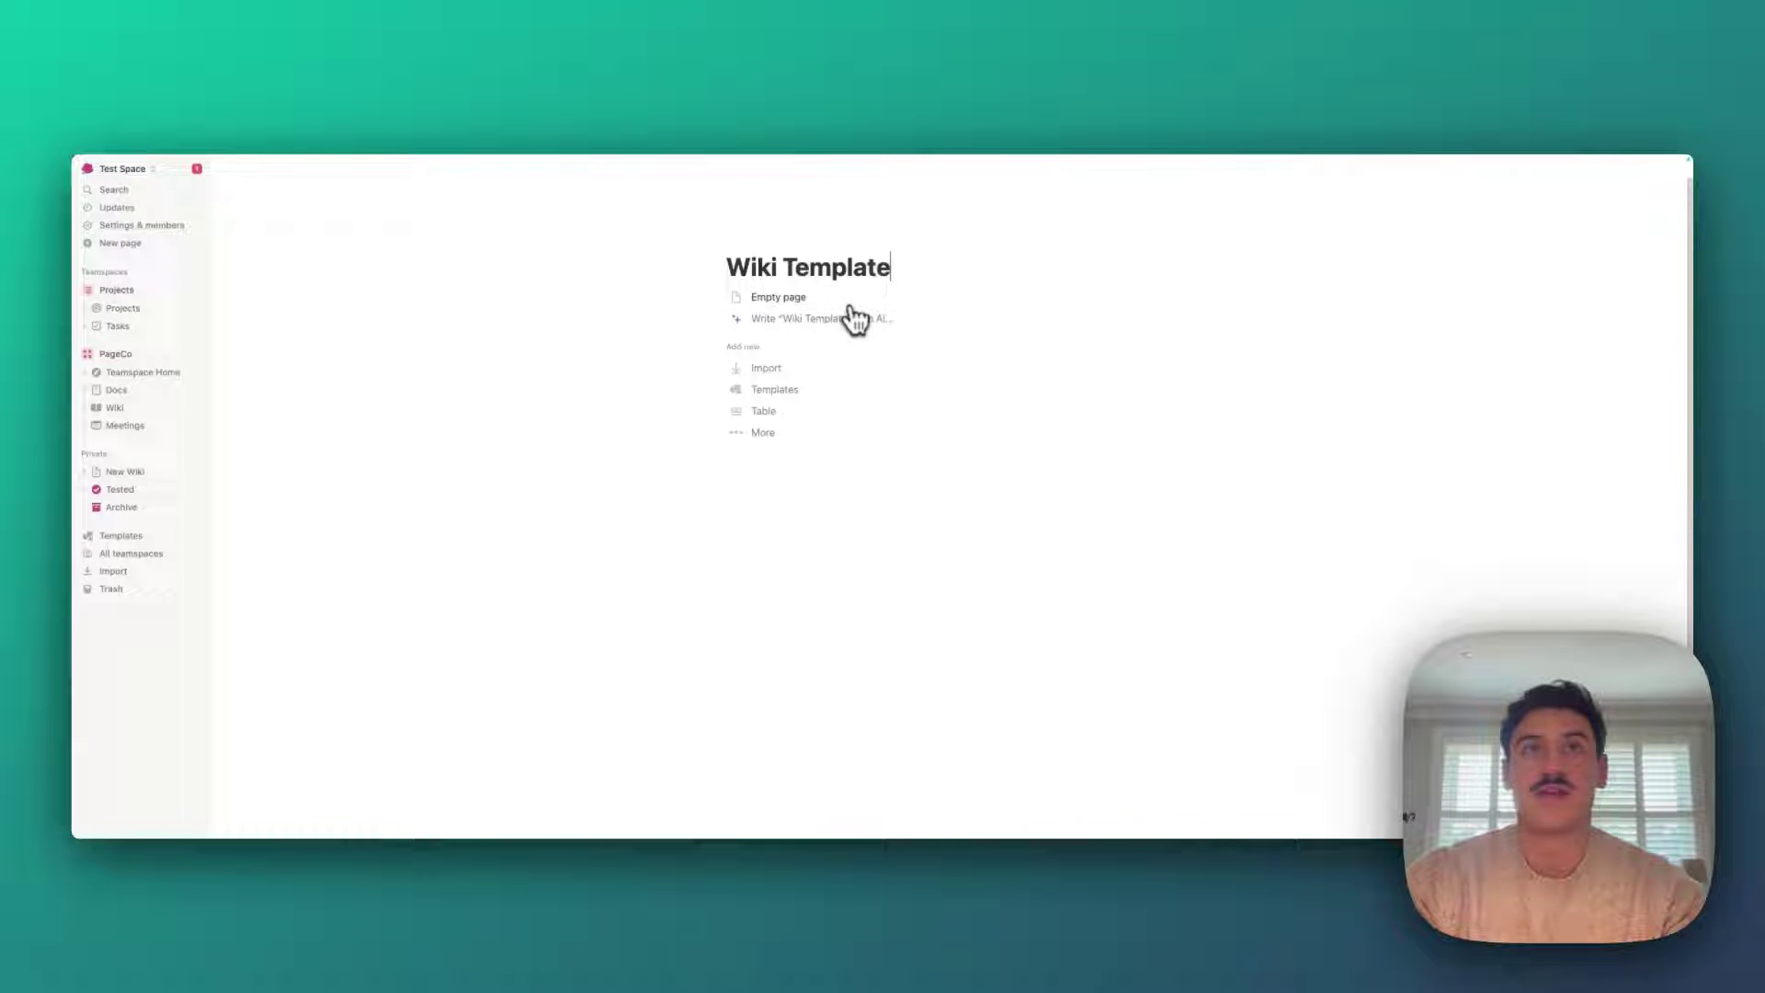
{"action": "left_click", "coordinate": [1671, 169]}
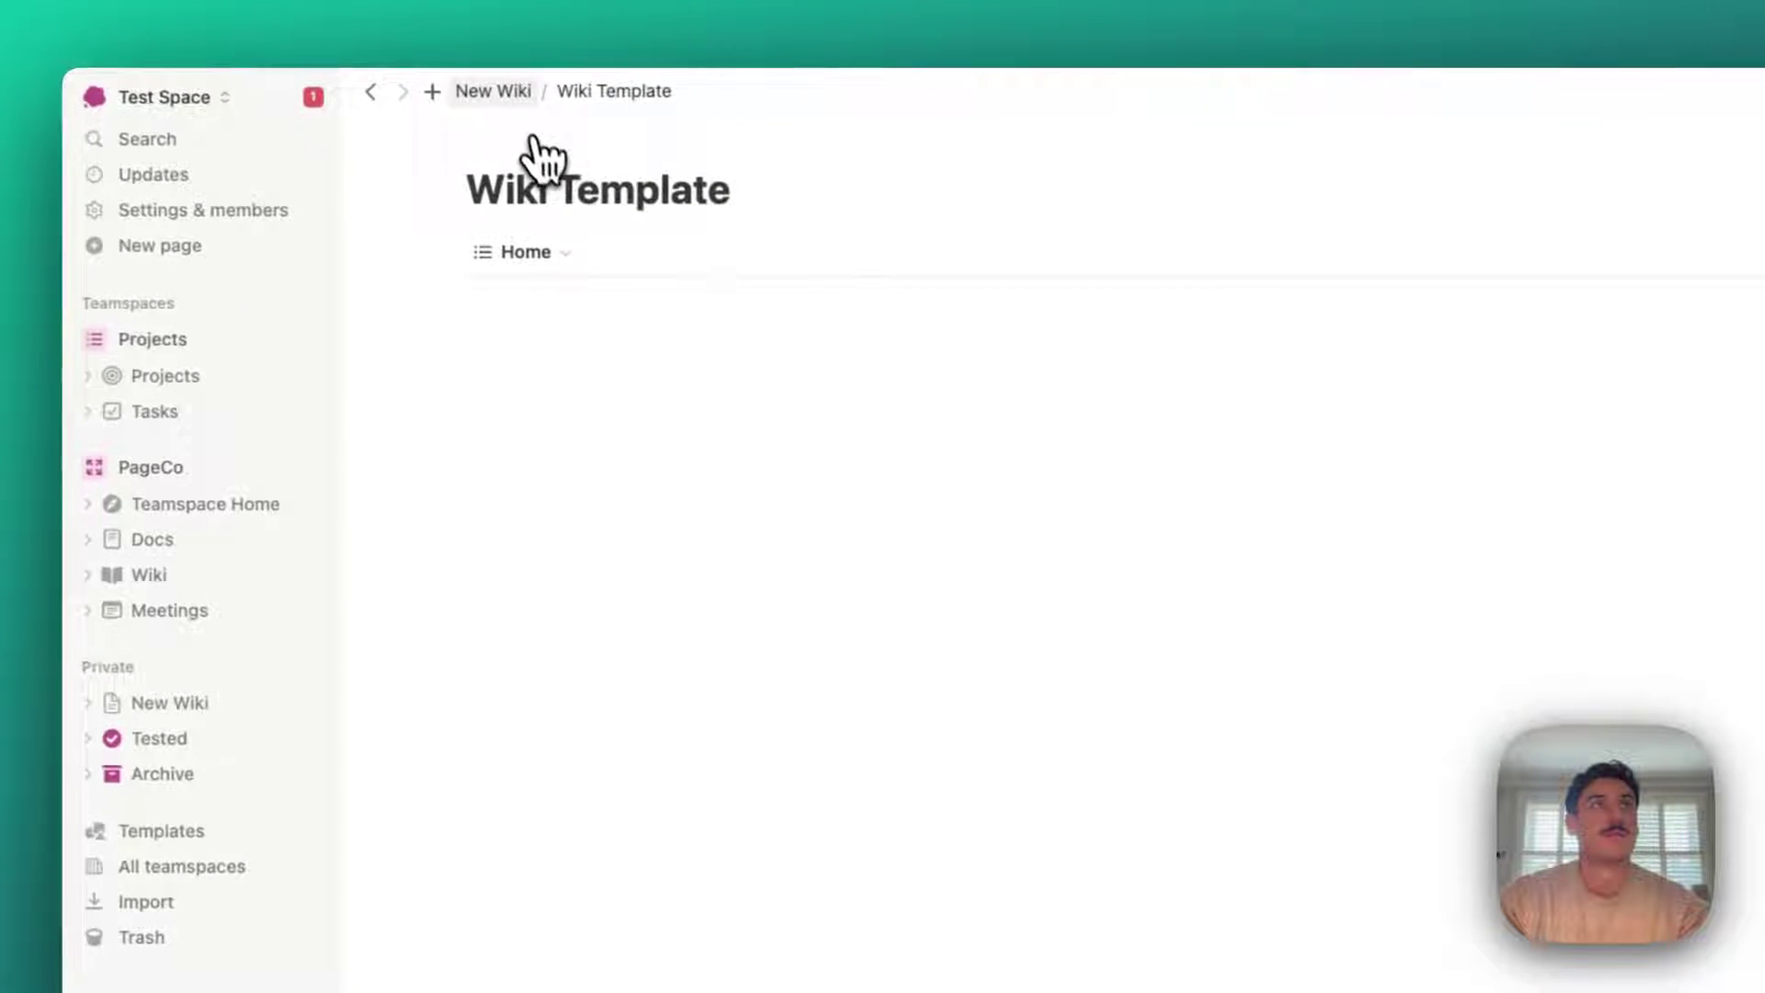
{"action": "left_click", "coordinate": [497, 91]}
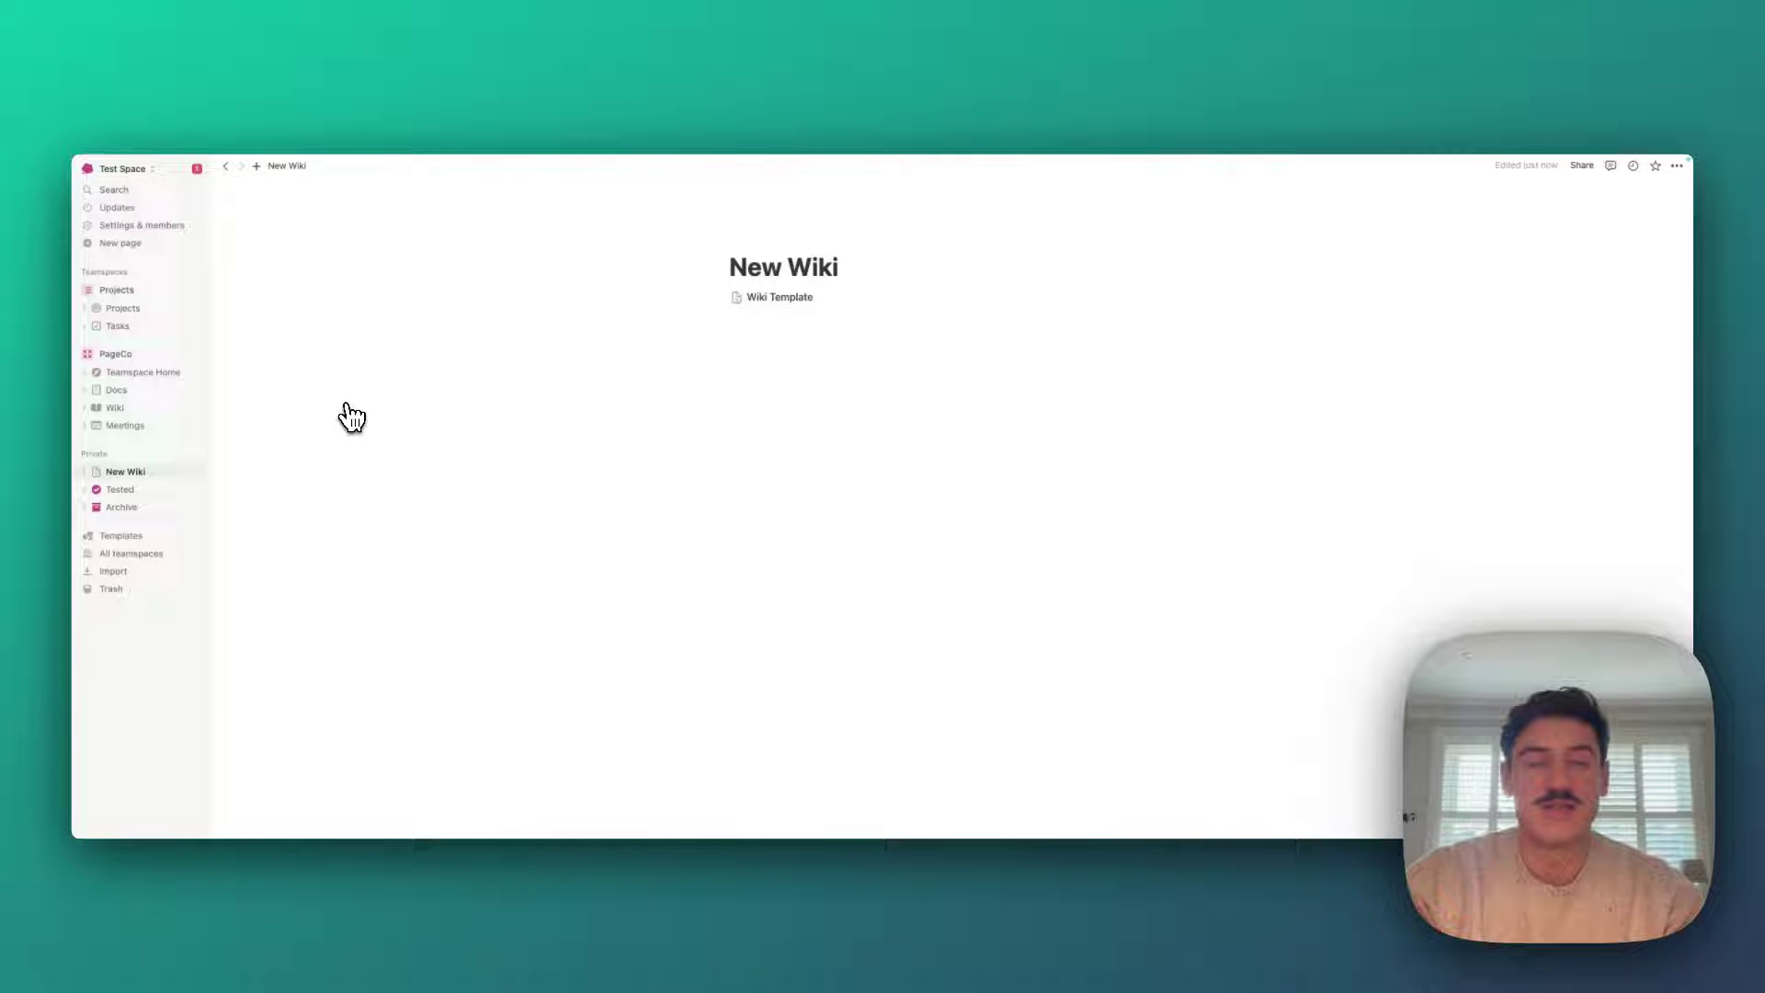
Convert New Wiki into a wiki, confirming the upgrade
{"action": "left_click", "coordinate": [831, 352]}
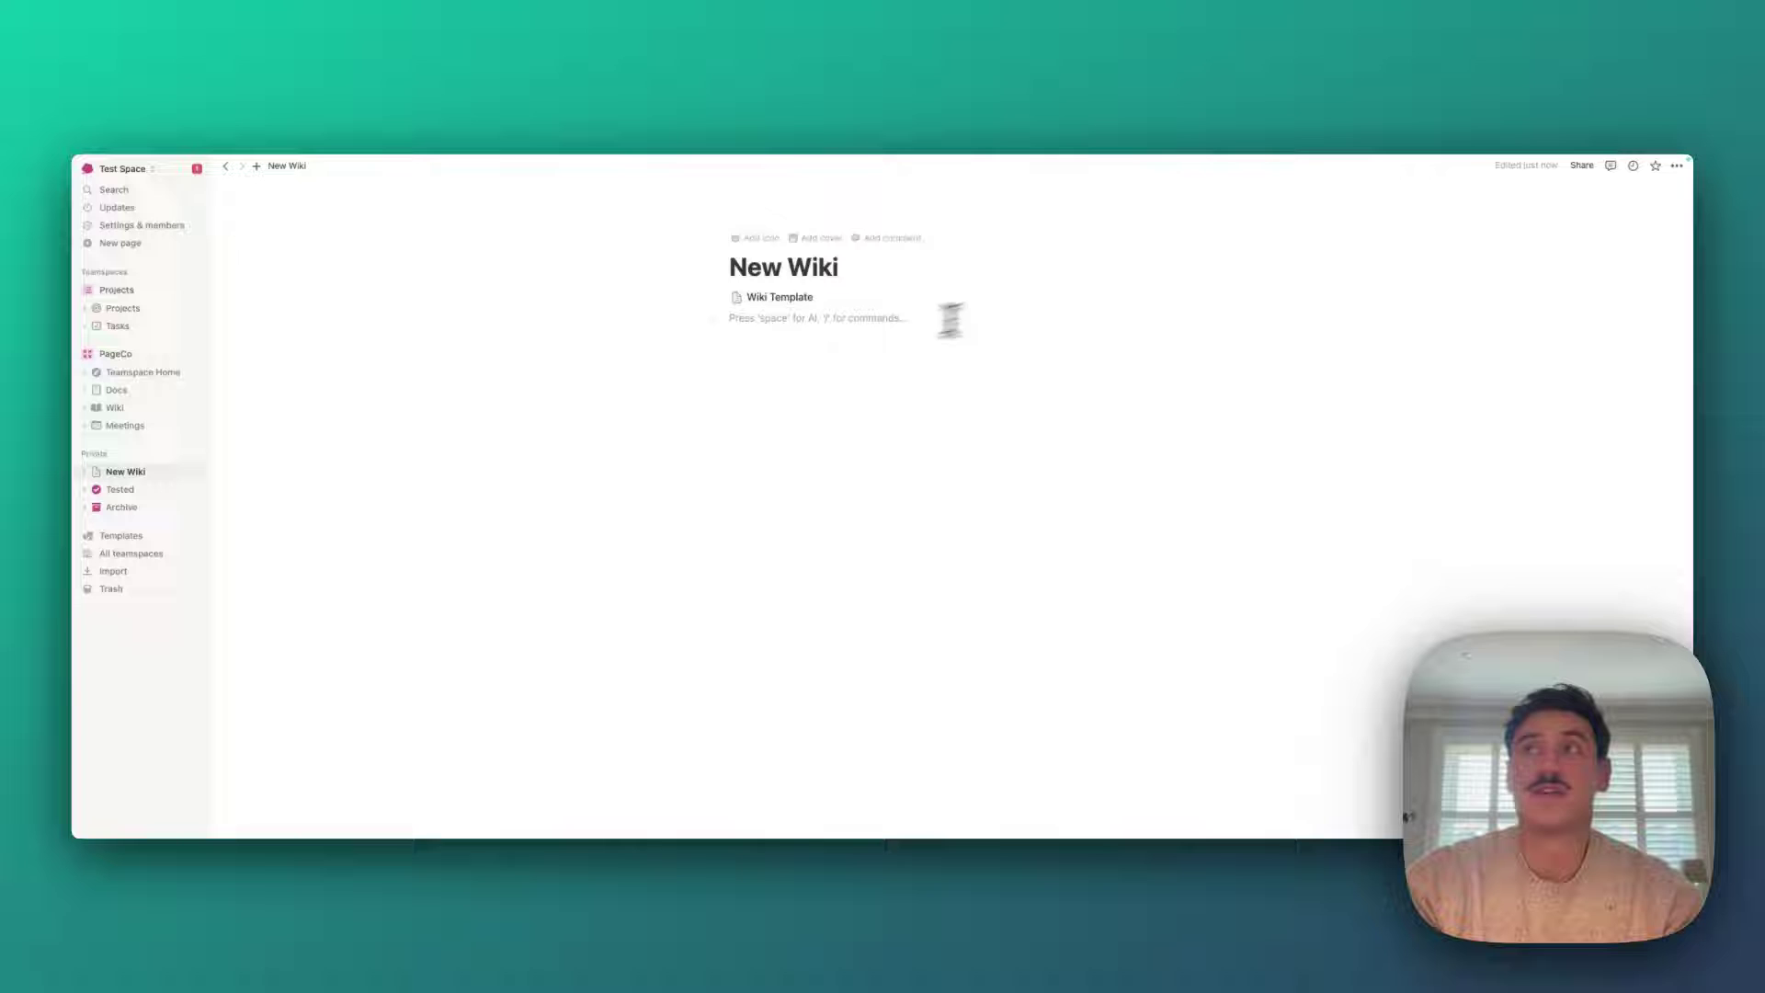
{"action": "left_click", "coordinate": [1676, 165]}
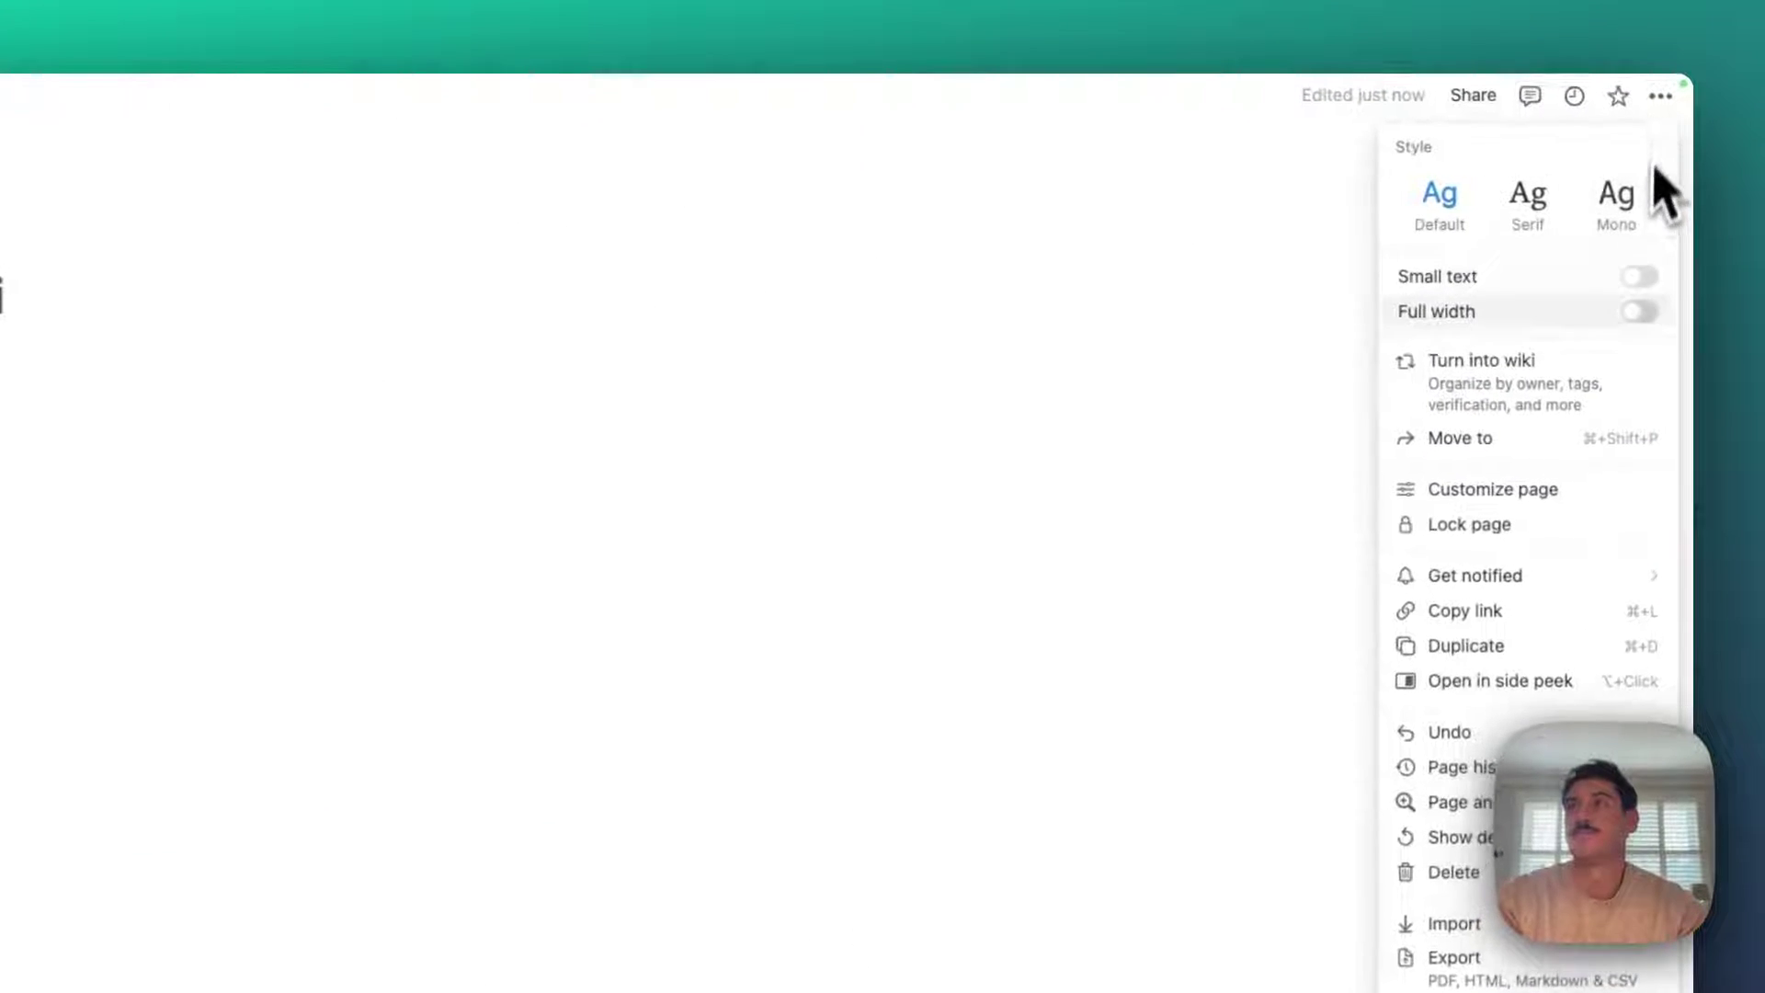
{"action": "left_click", "coordinate": [1634, 360]}
{"action": "left_click", "coordinate": [1618, 844]}
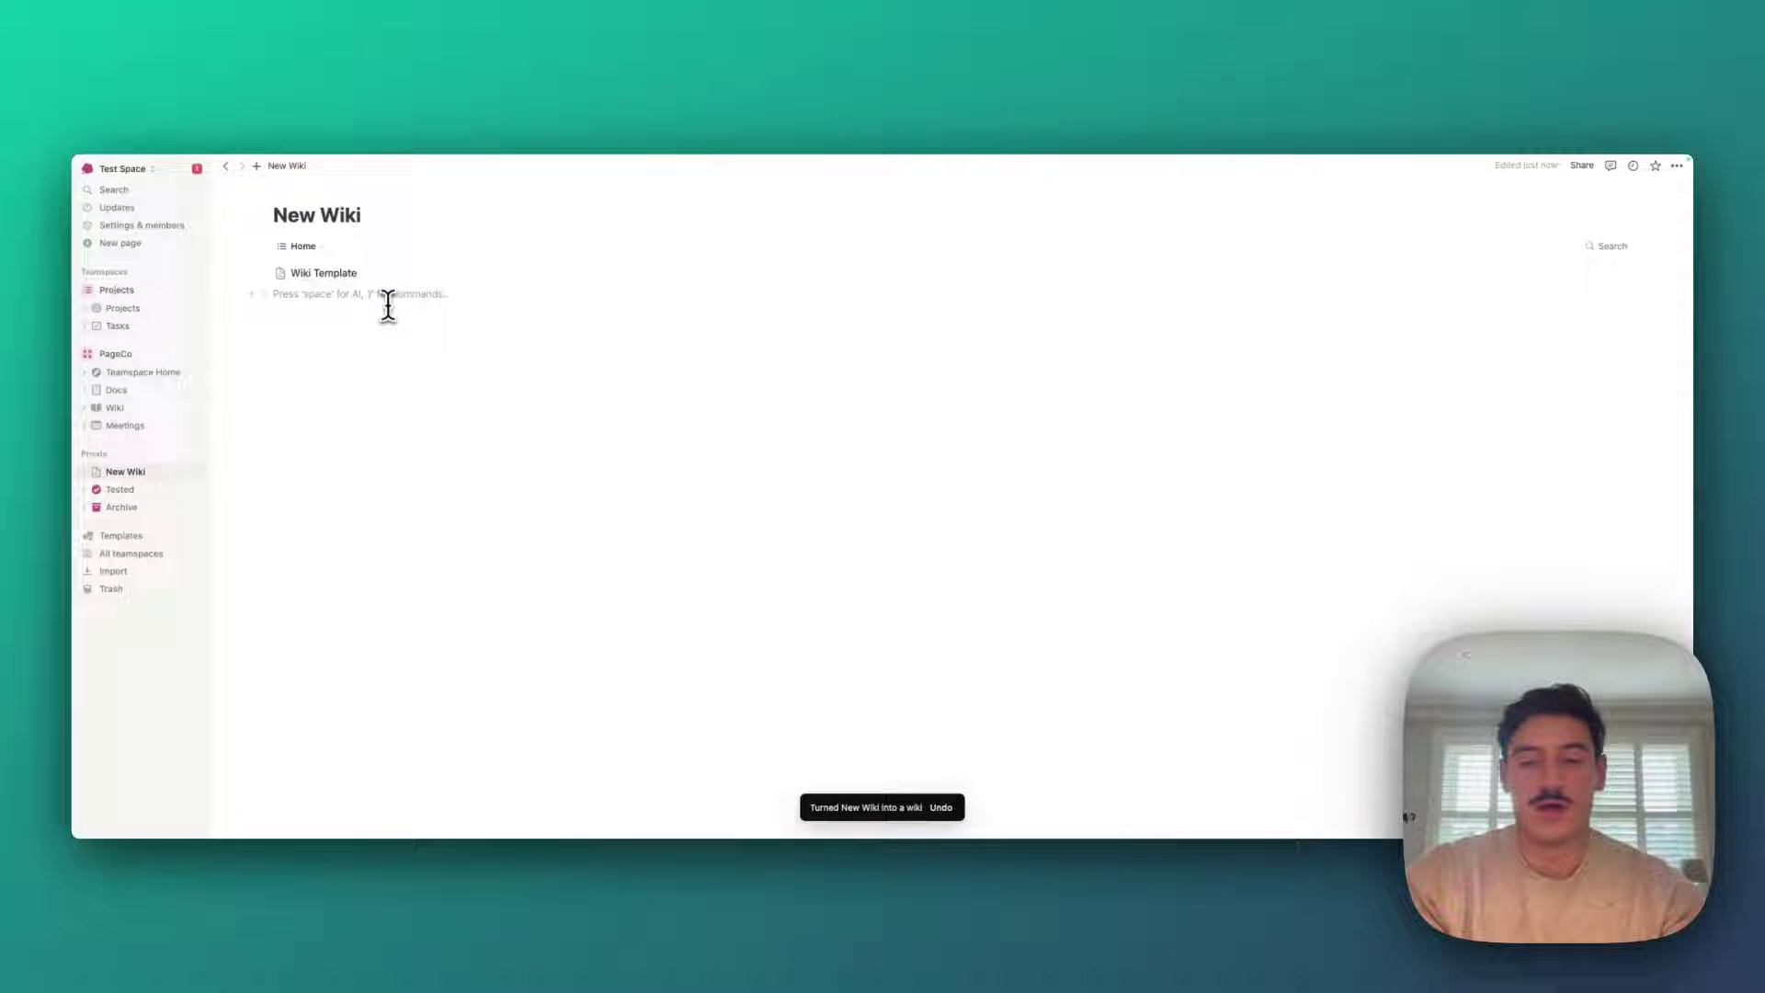
Add a second sub-page titled 'Wiki Template 1' to New Wiki using /page
{"action": "type", "text": "/page"}
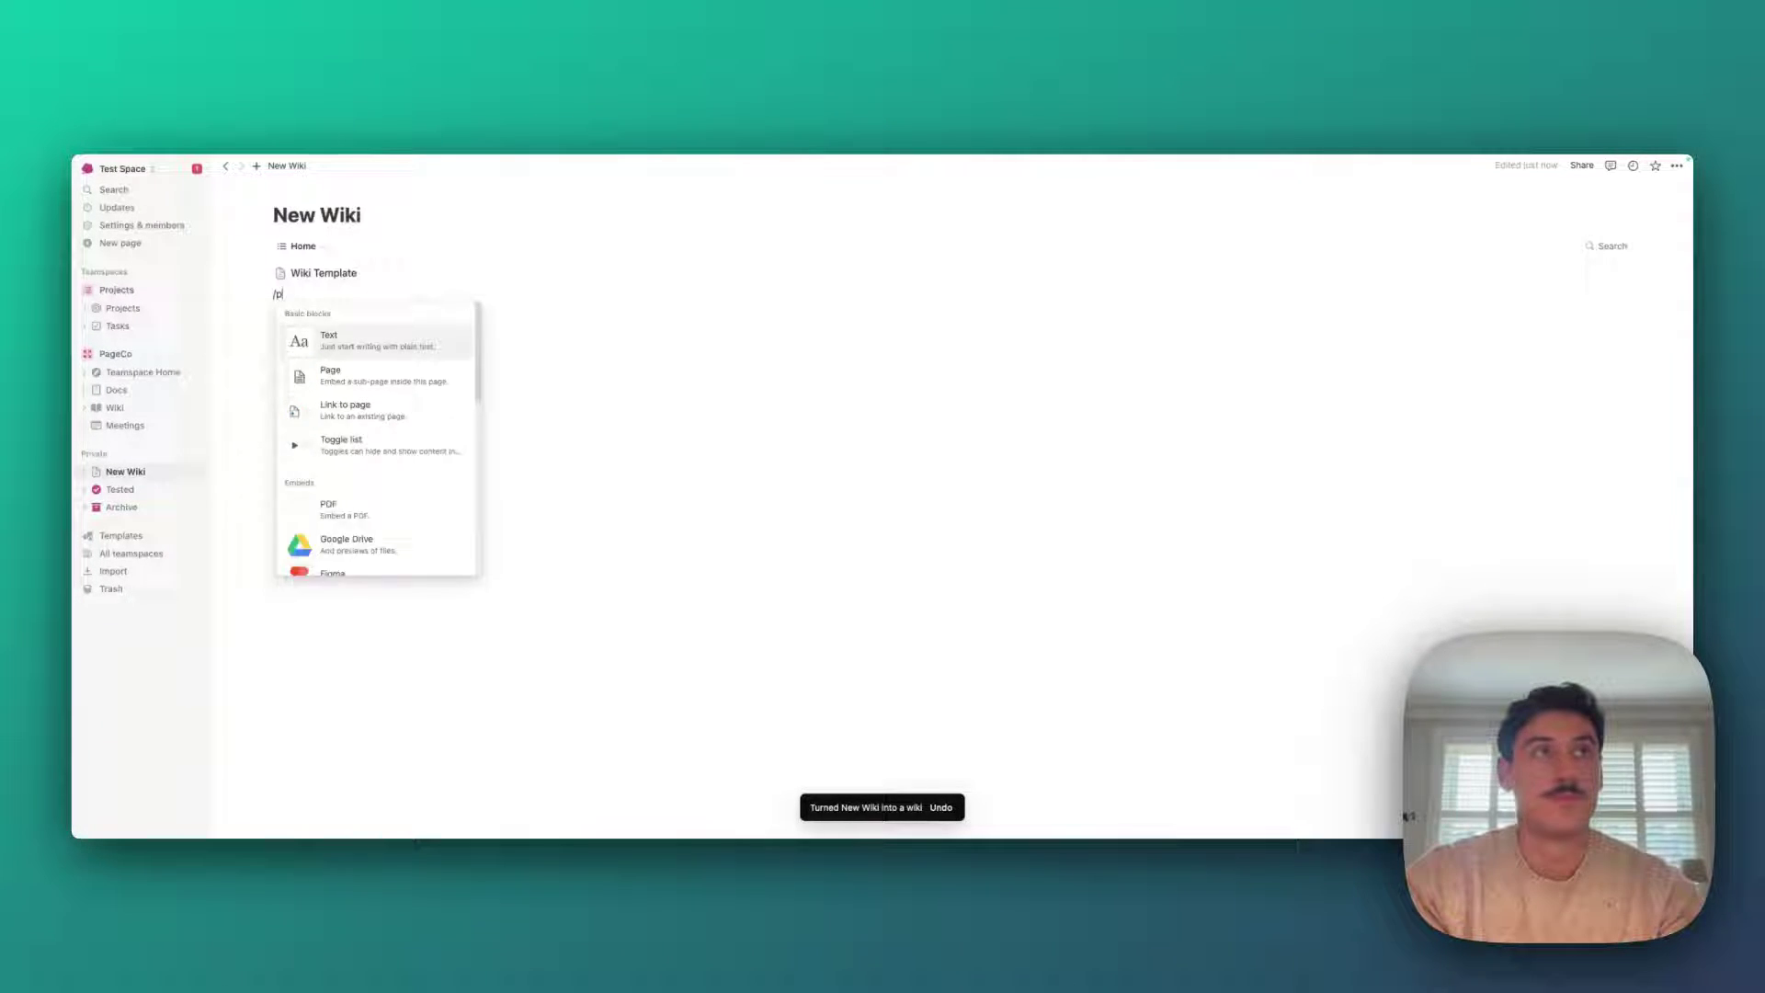
{"action": "key", "text": "Return"}
{"action": "type", "text": "Wiki Template 1"}
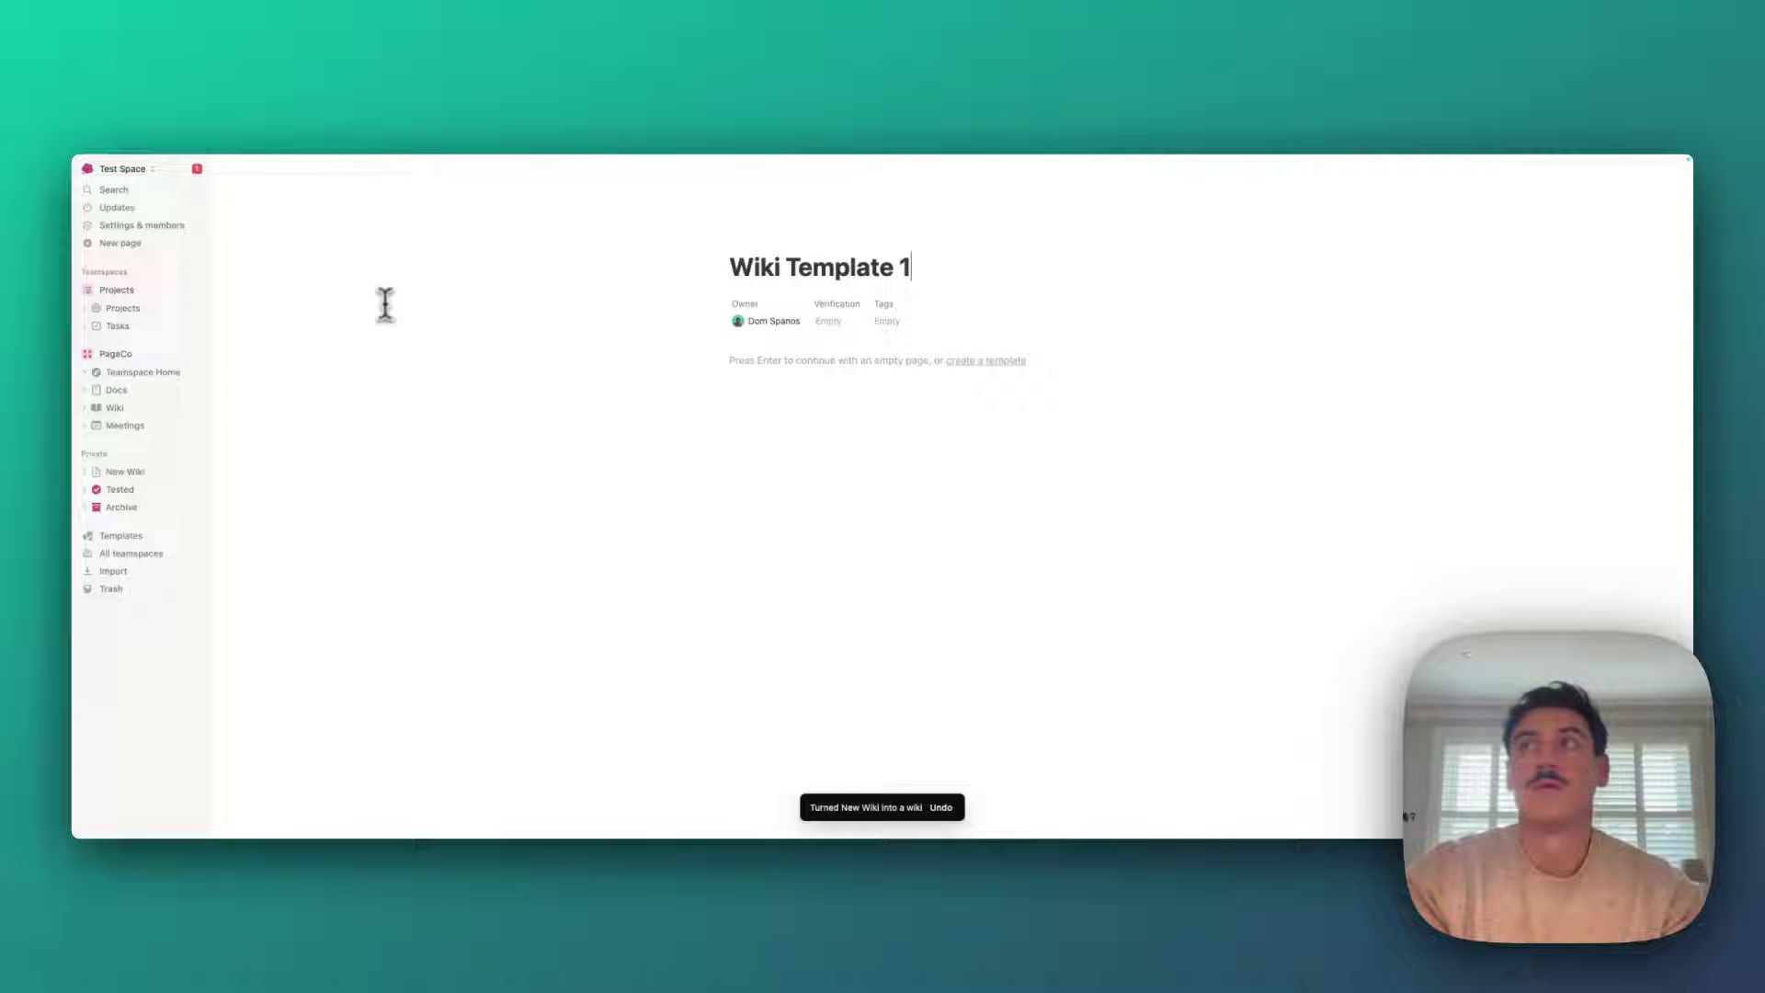
{"action": "key", "text": "Return"}
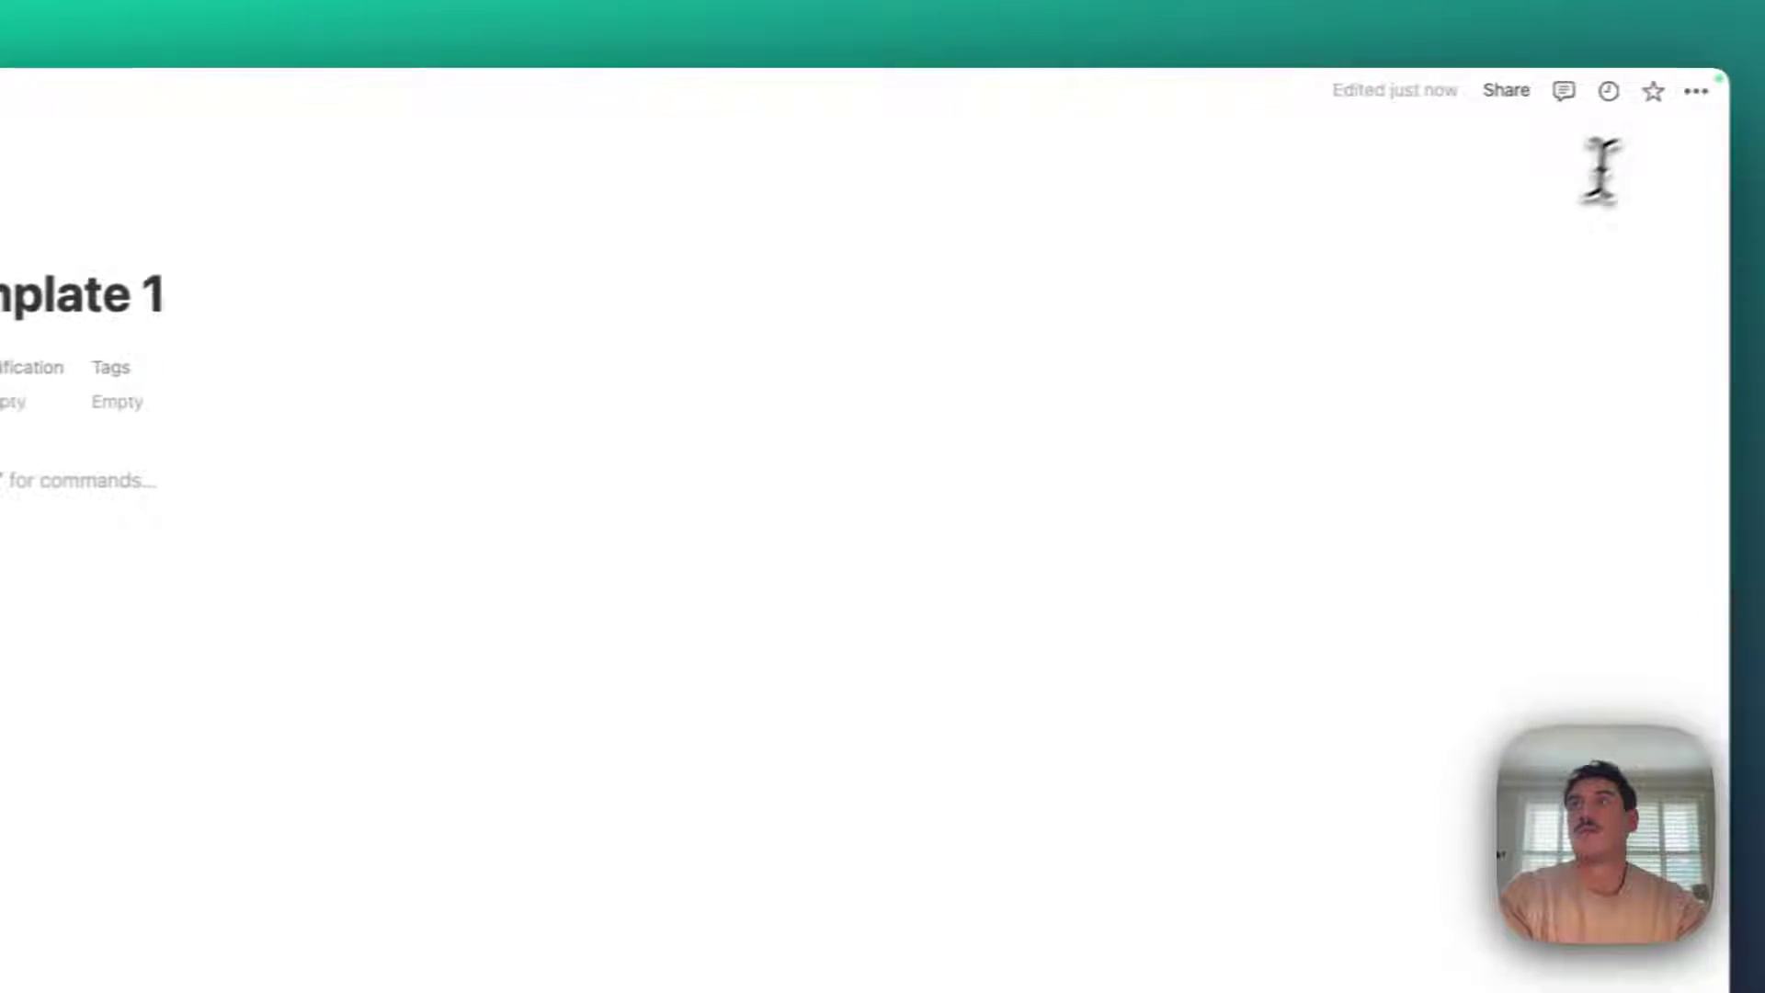
{"action": "left_click", "coordinate": [1695, 90]}
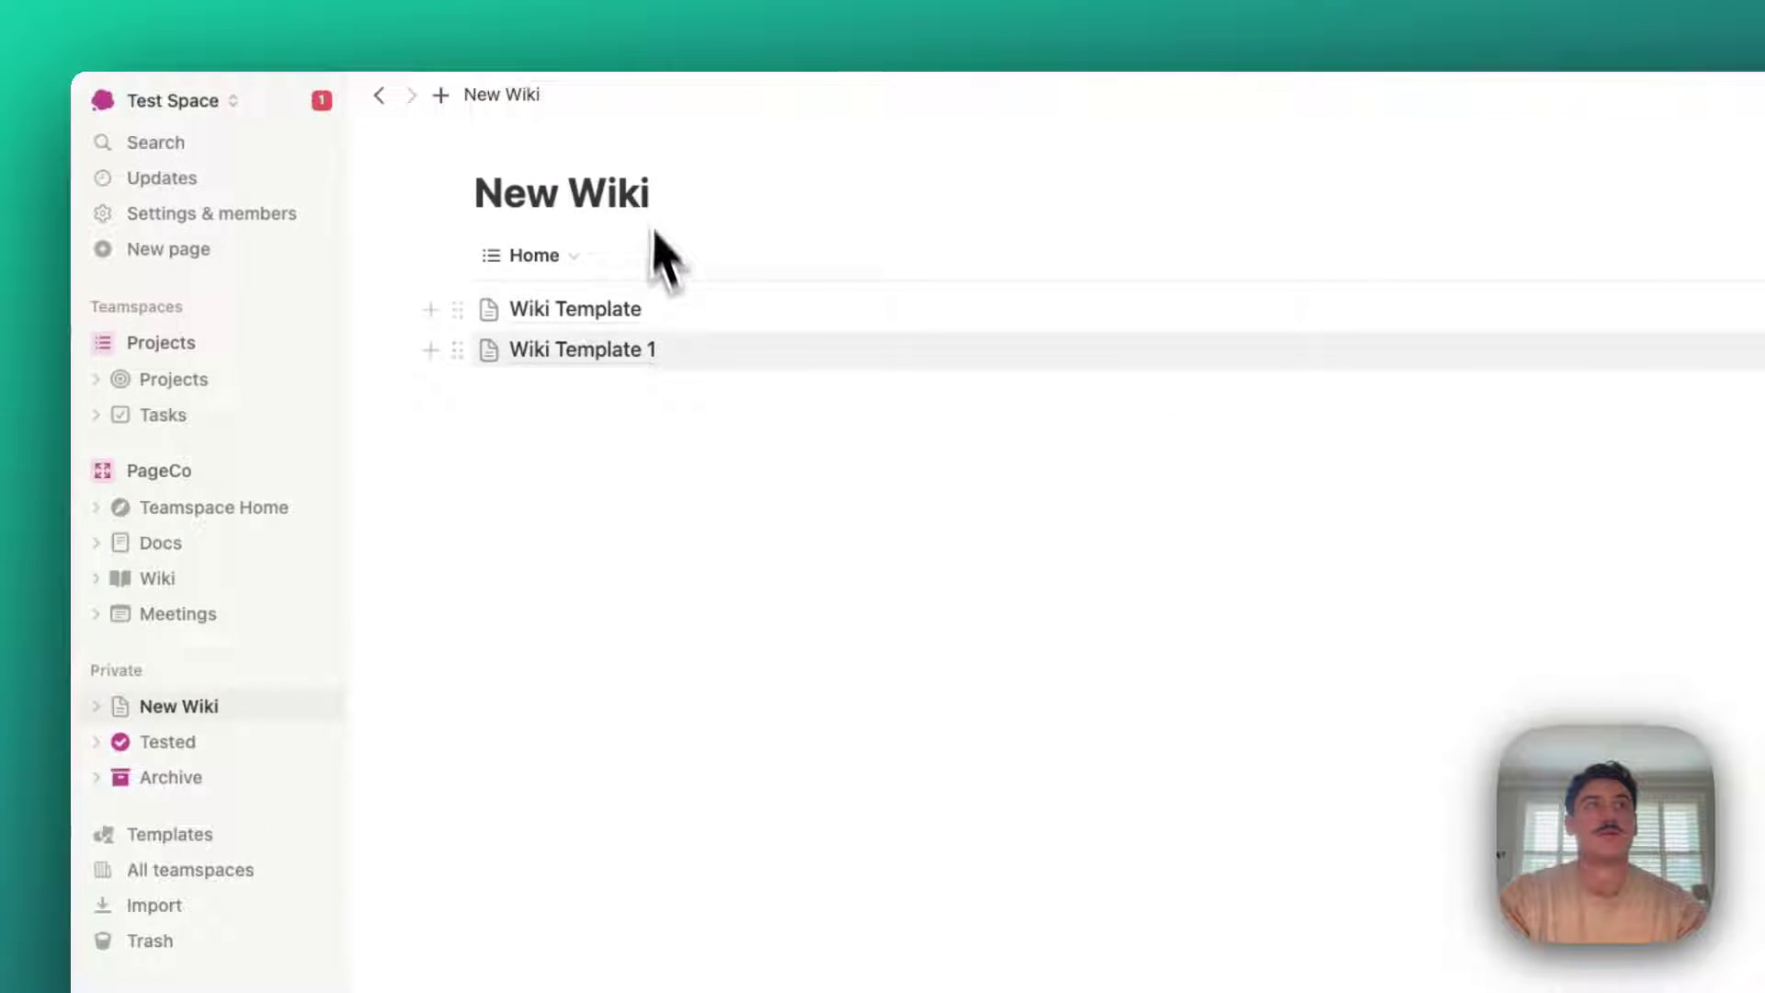
{"action": "left_click", "coordinate": [457, 350]}
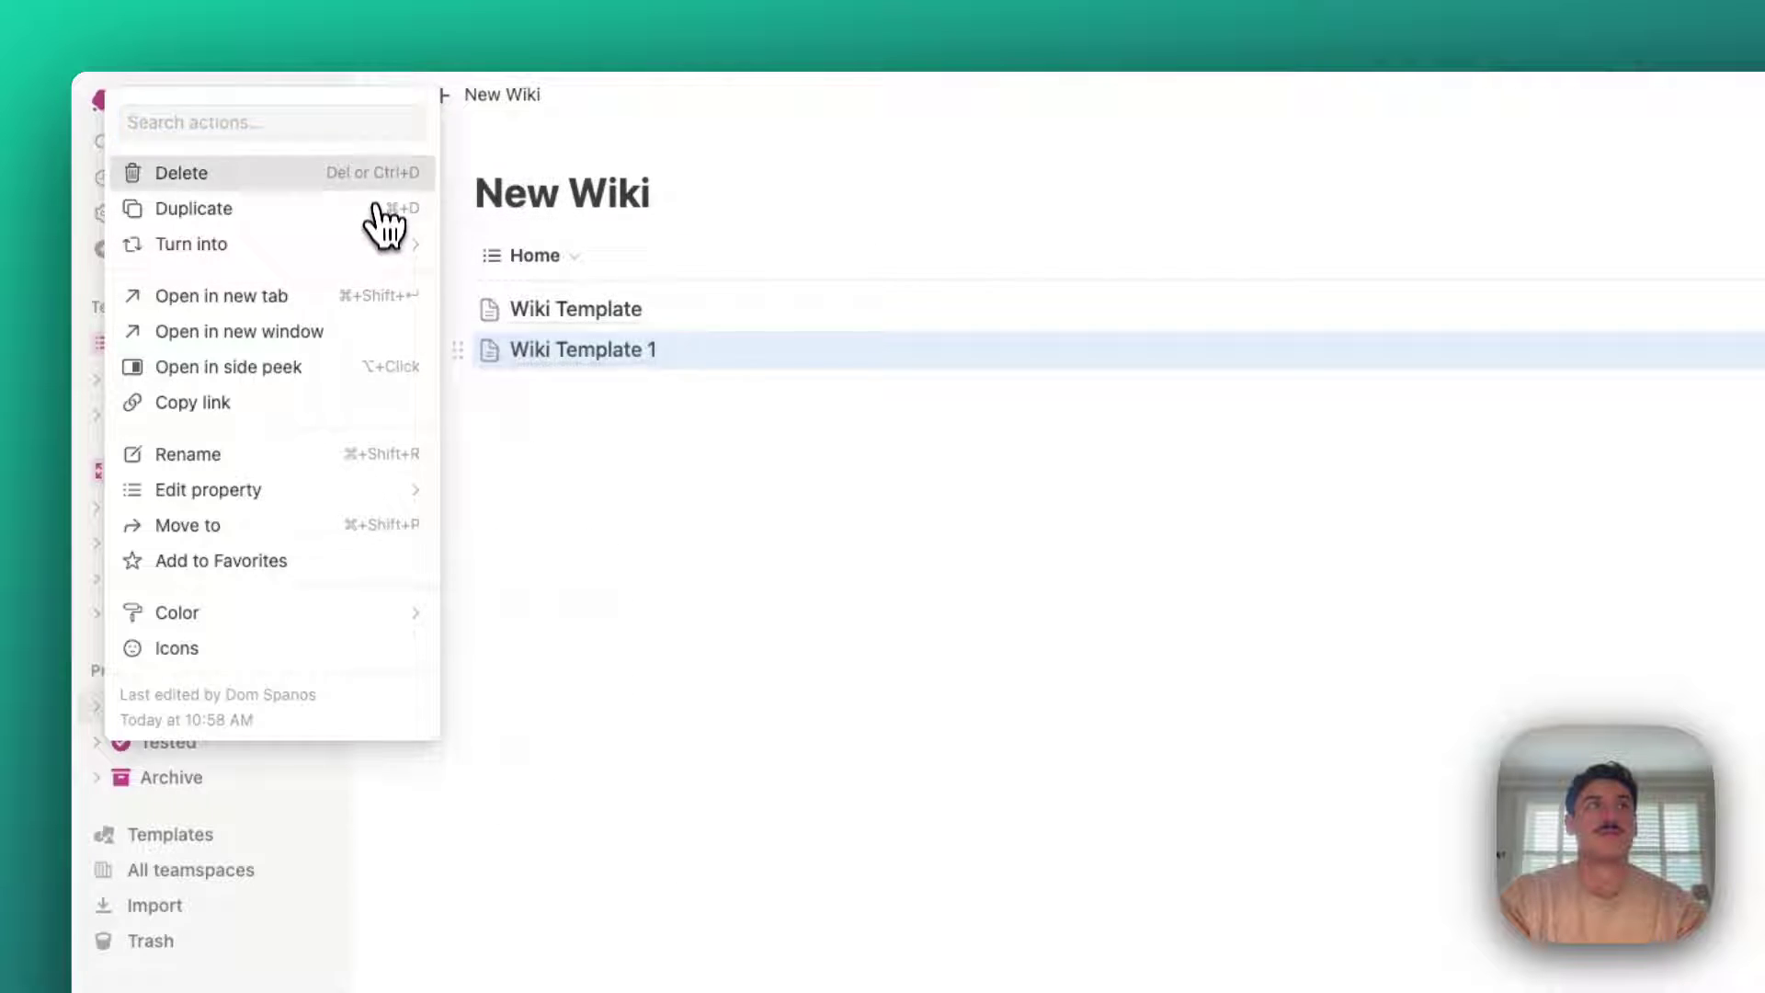
Delete Wiki Template 1 and create a new private page titled 'Test Wiki'
{"action": "key", "text": "Delete"}
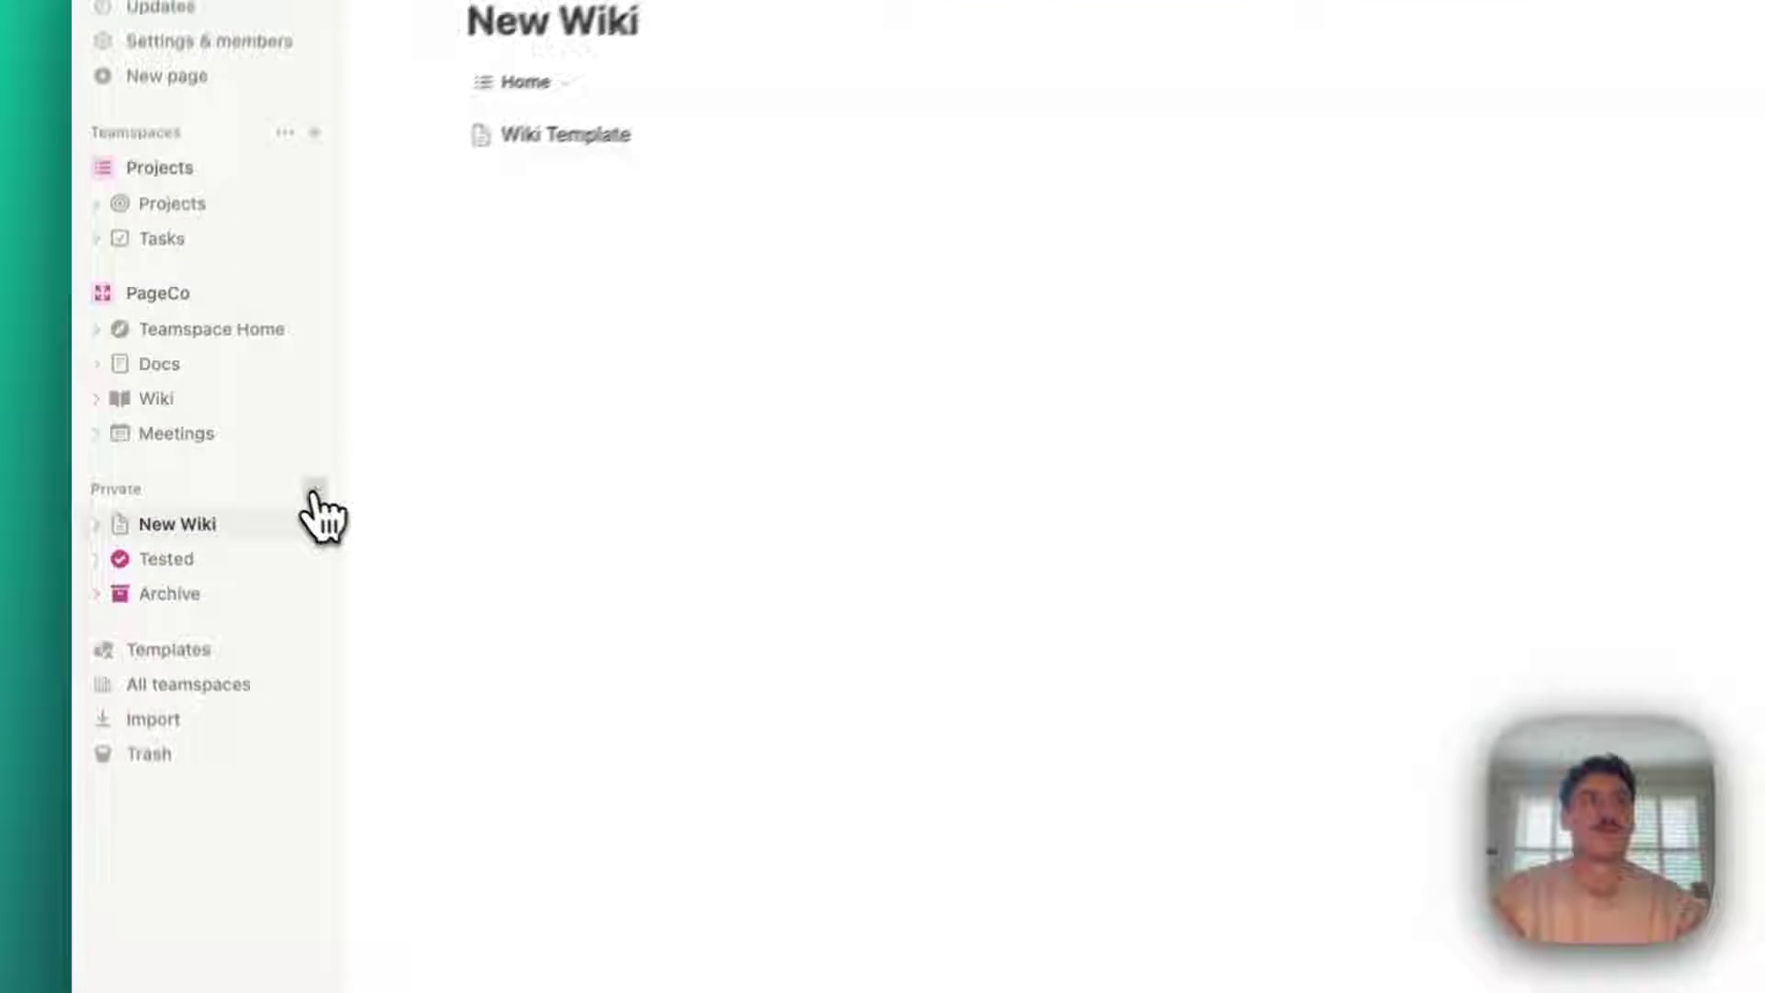
{"action": "left_click", "coordinate": [314, 490]}
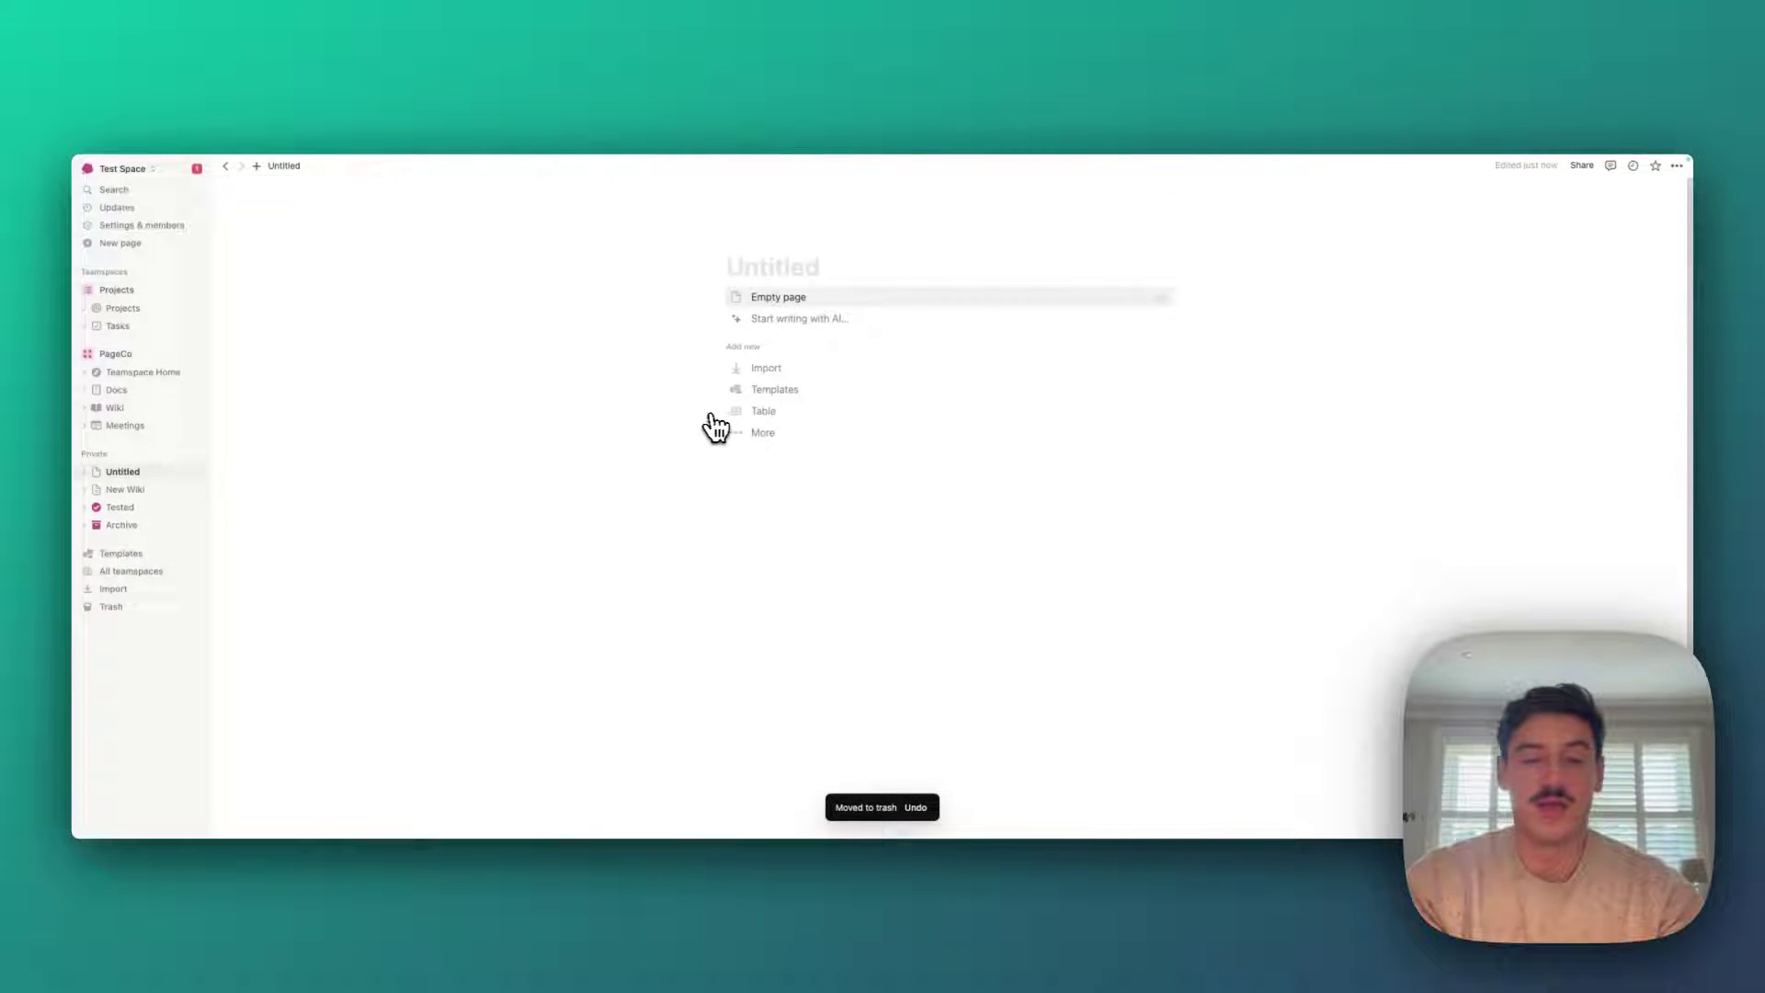
{"action": "type", "text": "Test"}
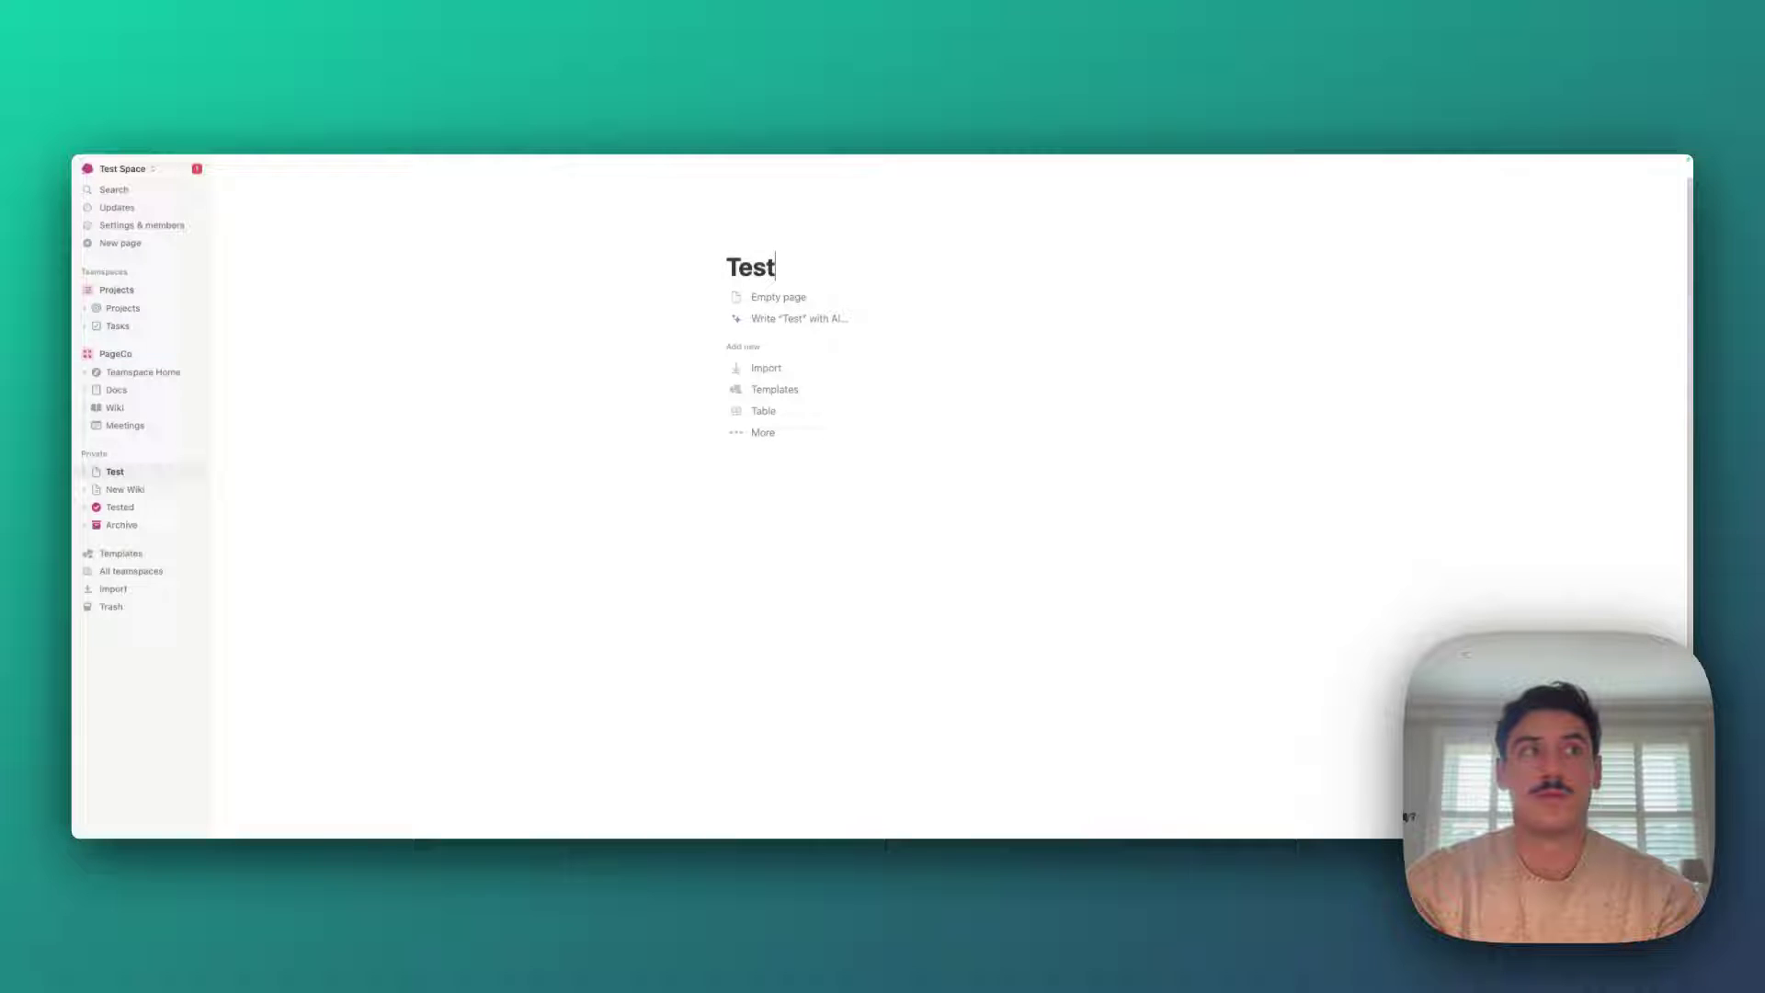
{"action": "type", "text": " Wiki"}
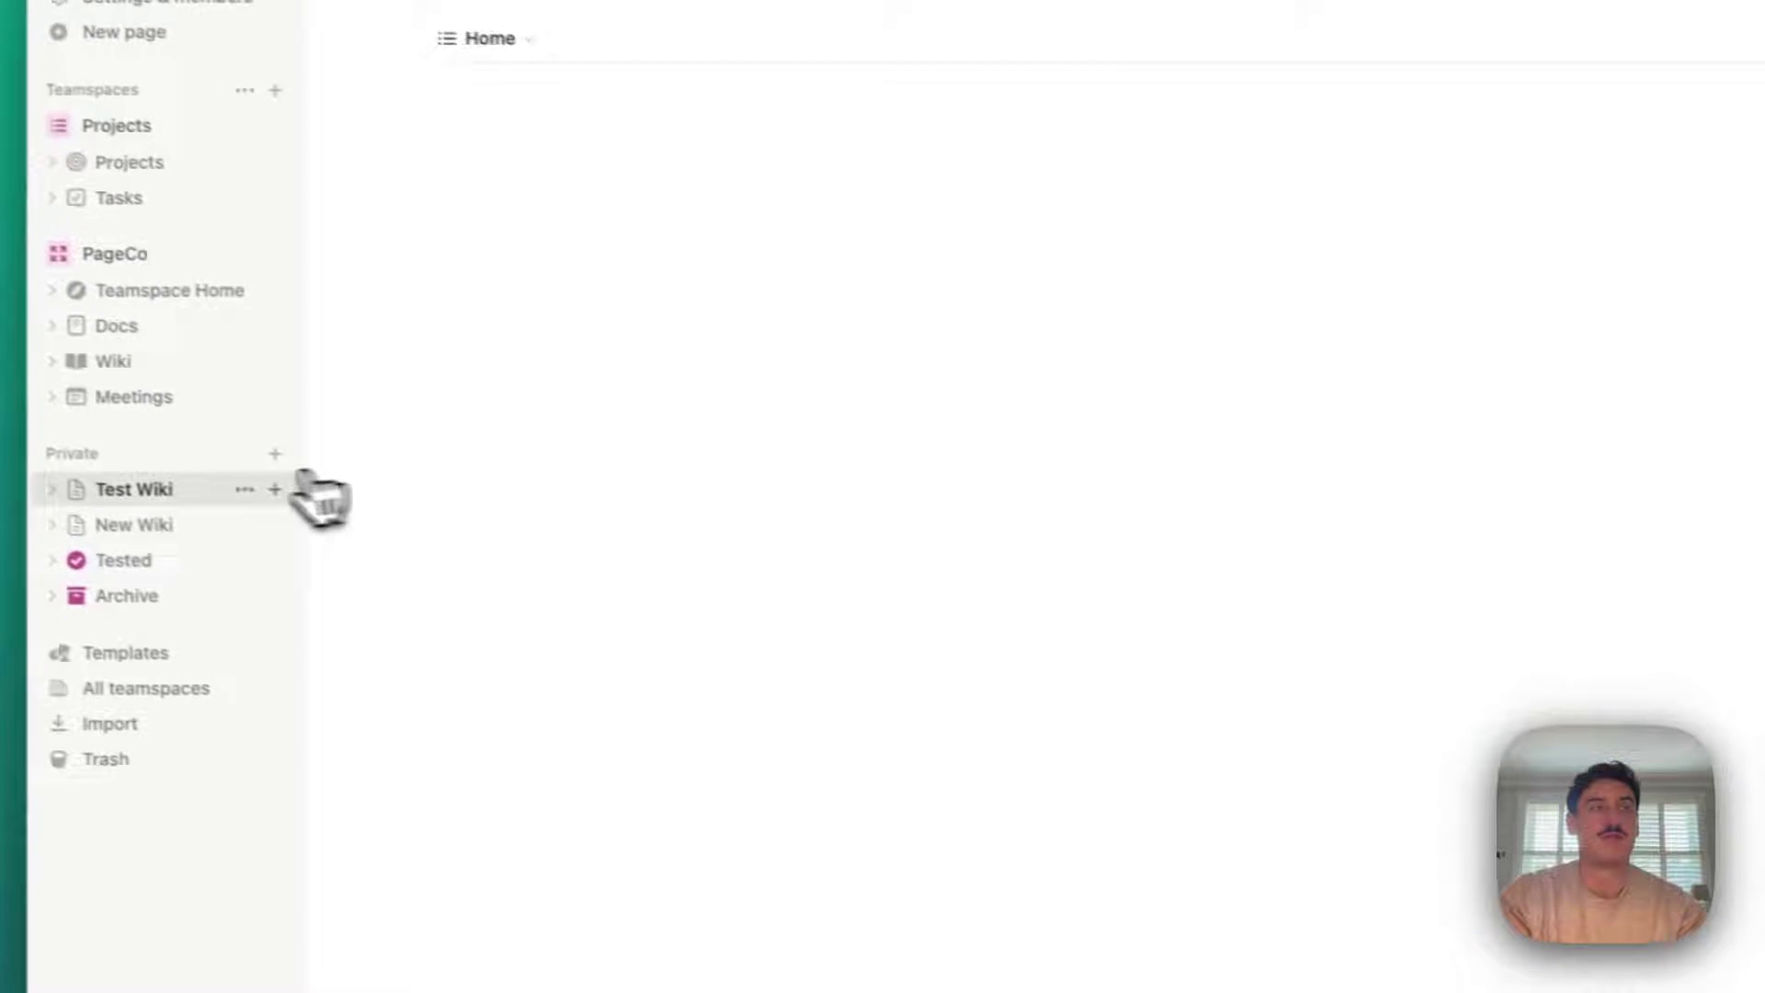
{"action": "mouse_move", "coordinate": [236, 504]}
{"action": "left_mouse_down"}
{"action": "mouse_move", "coordinate": [225, 552]}
{"action": "mouse_move", "coordinate": [225, 522]}
{"action": "left_mouse_up"}
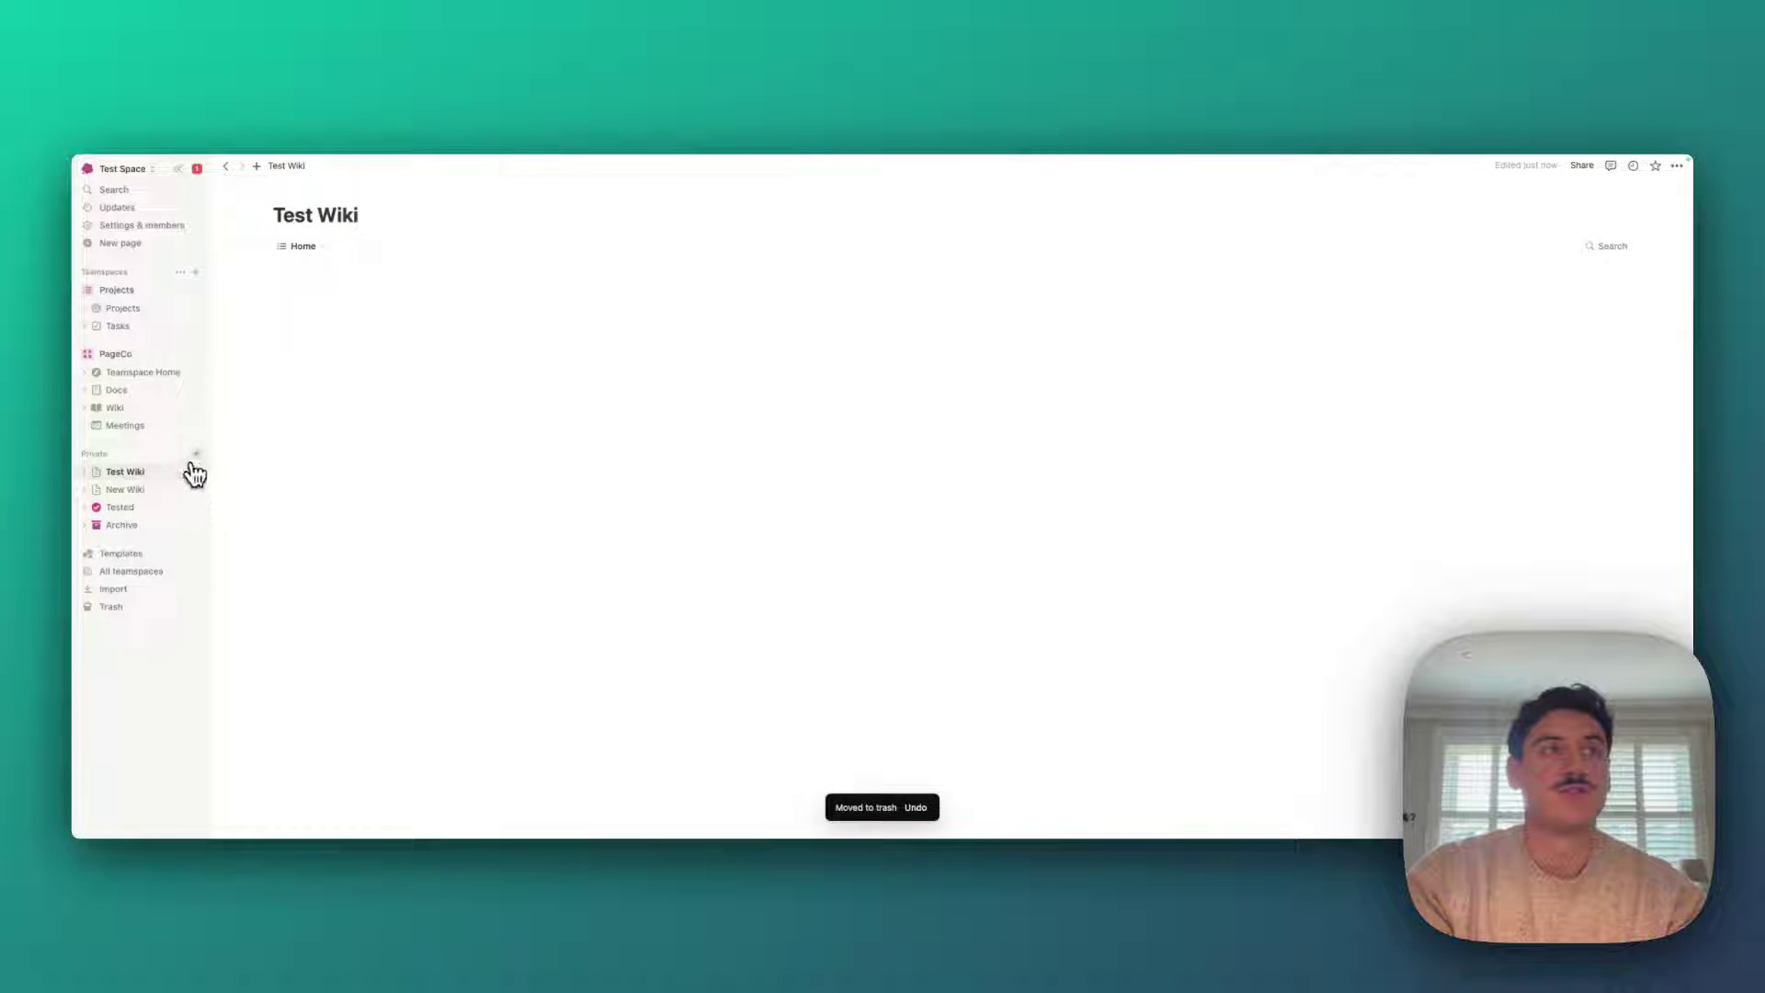
Create a private page 'Database Template' containing a new table database
{"action": "left_click", "coordinate": [196, 453]}
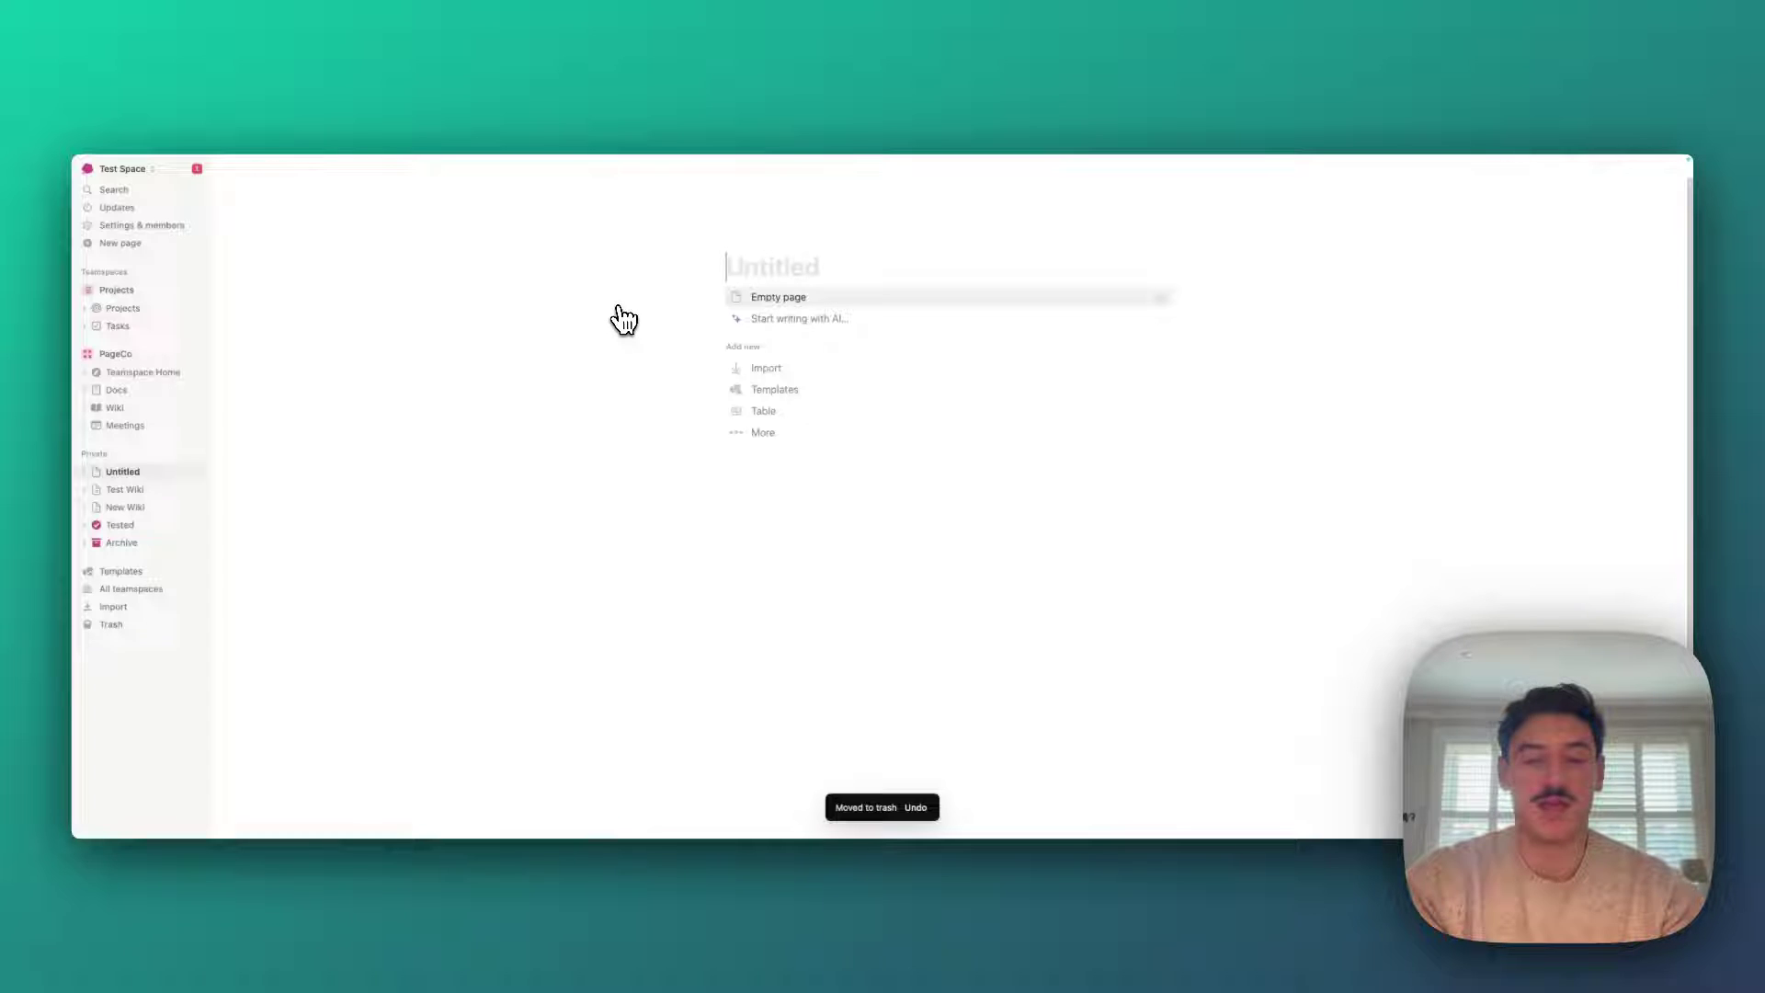
{"action": "type", "text": "Dat"}
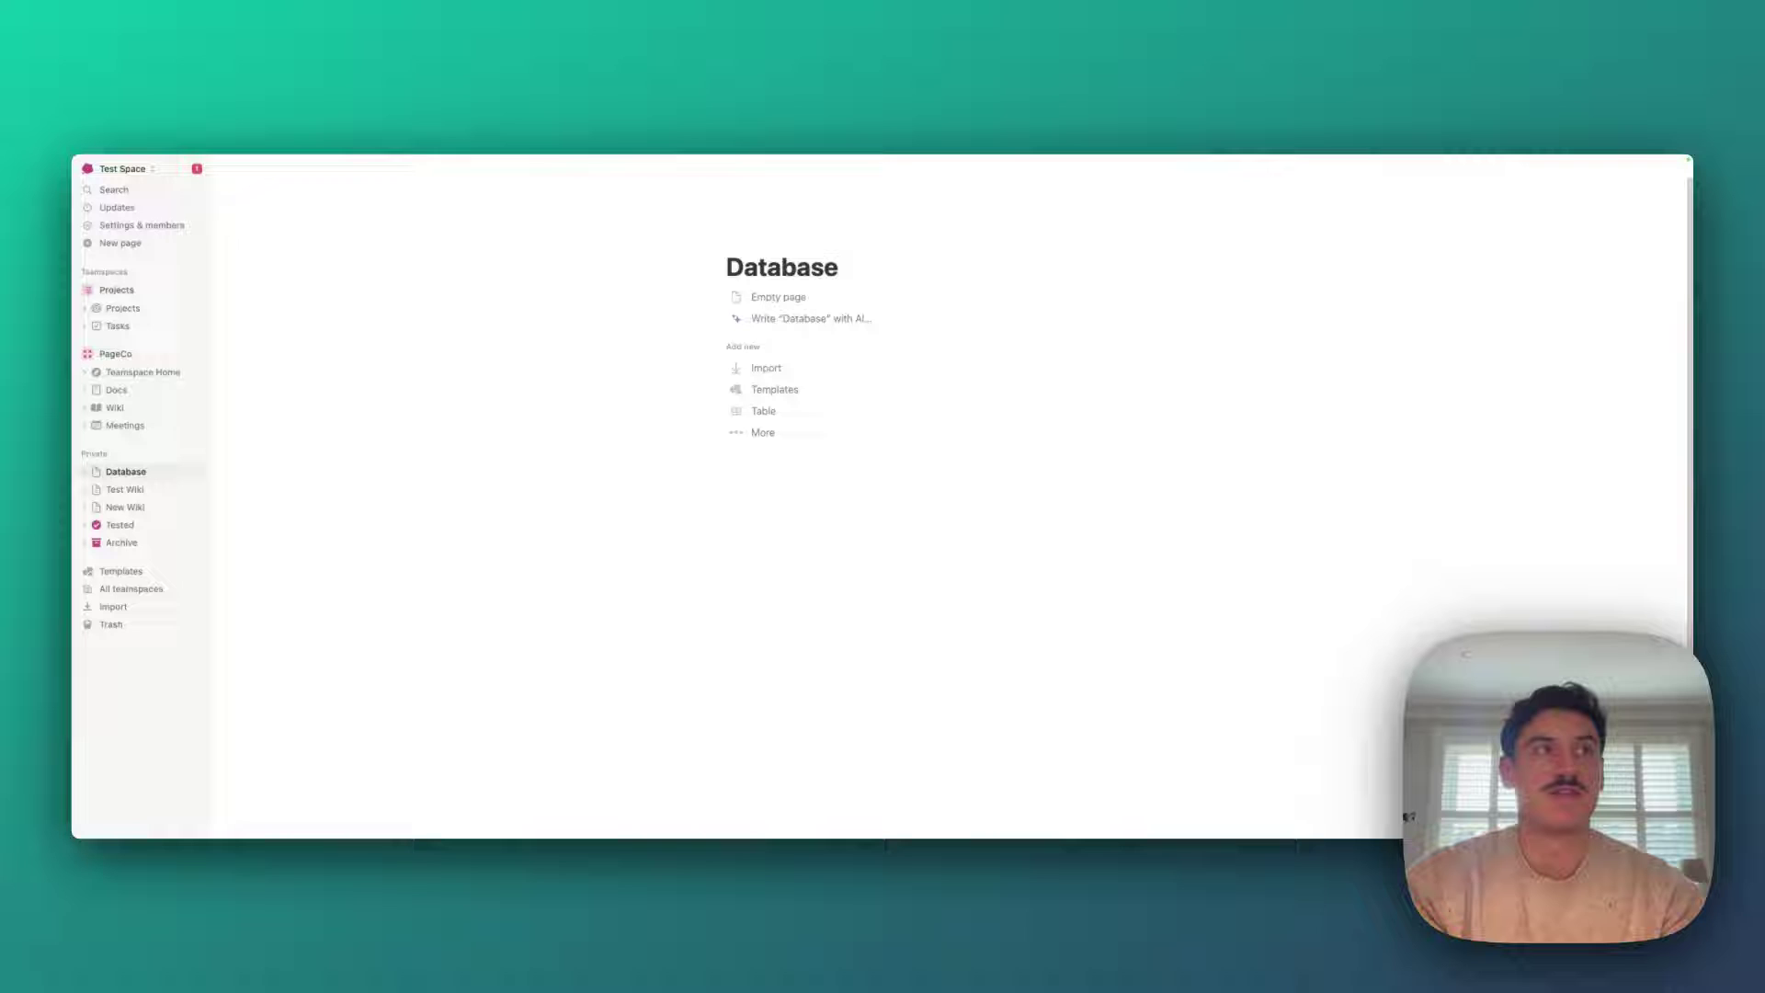
{"action": "type", "text": "abase"}
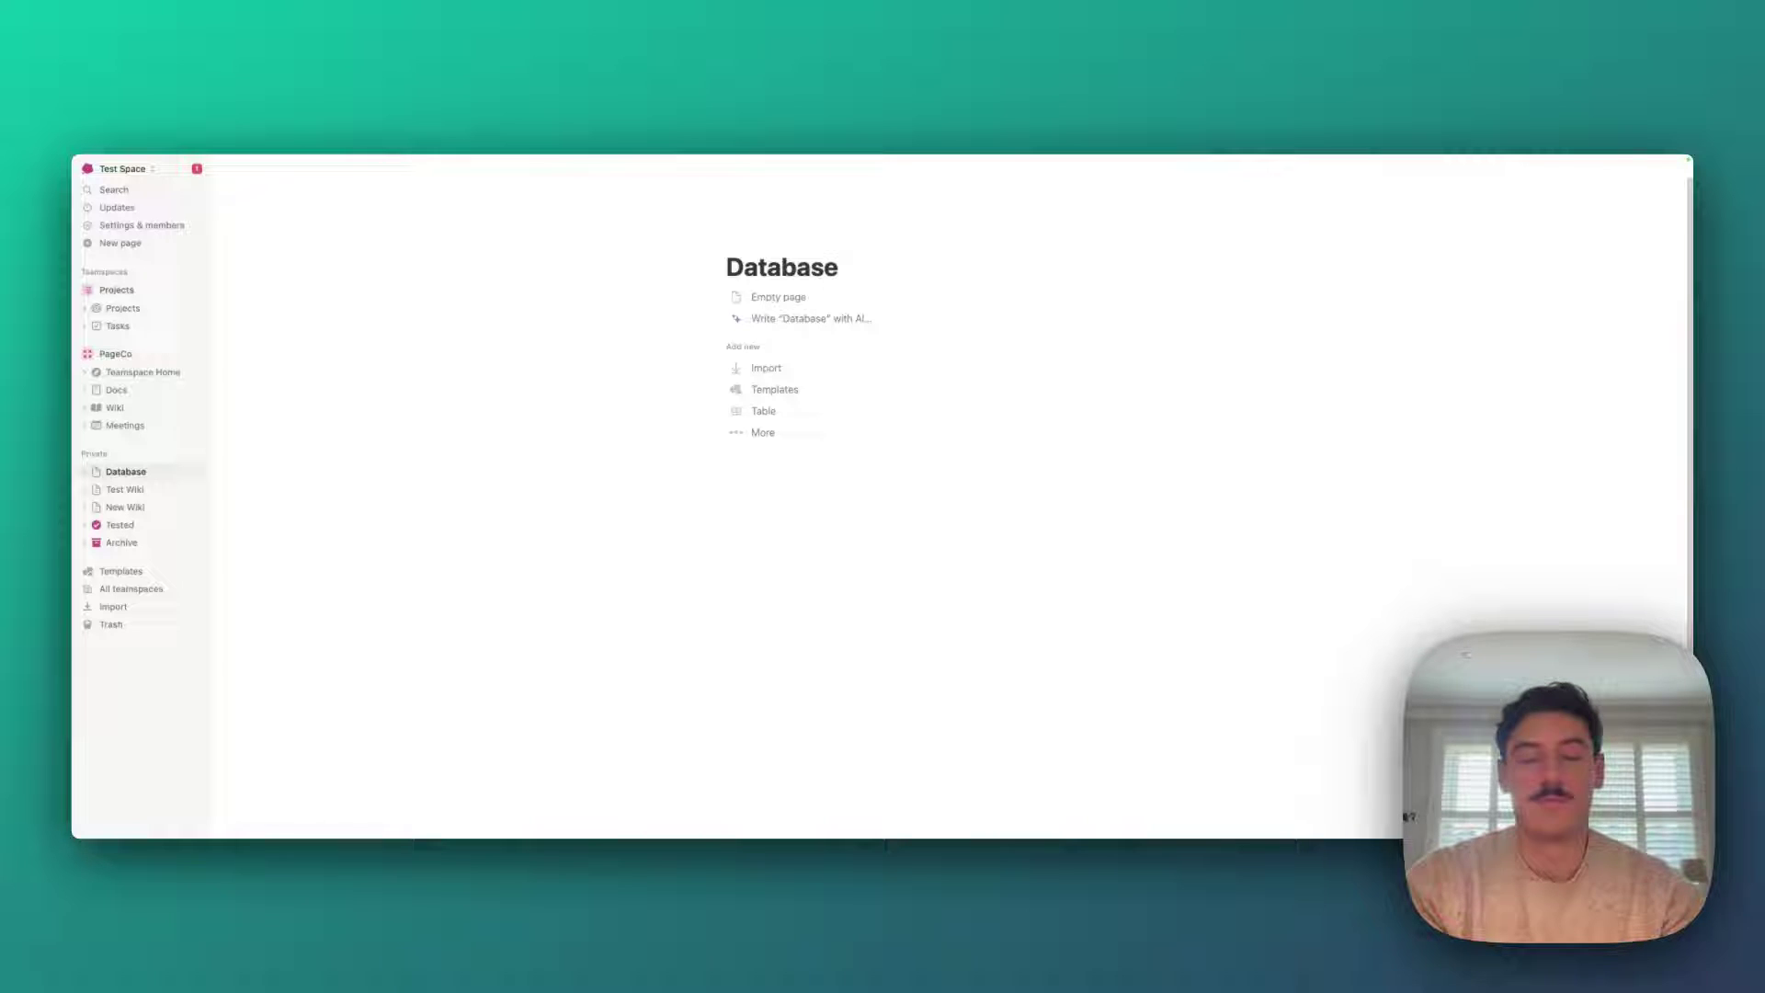
{"action": "type", "text": " Template"}
{"action": "left_click", "coordinate": [819, 411]}
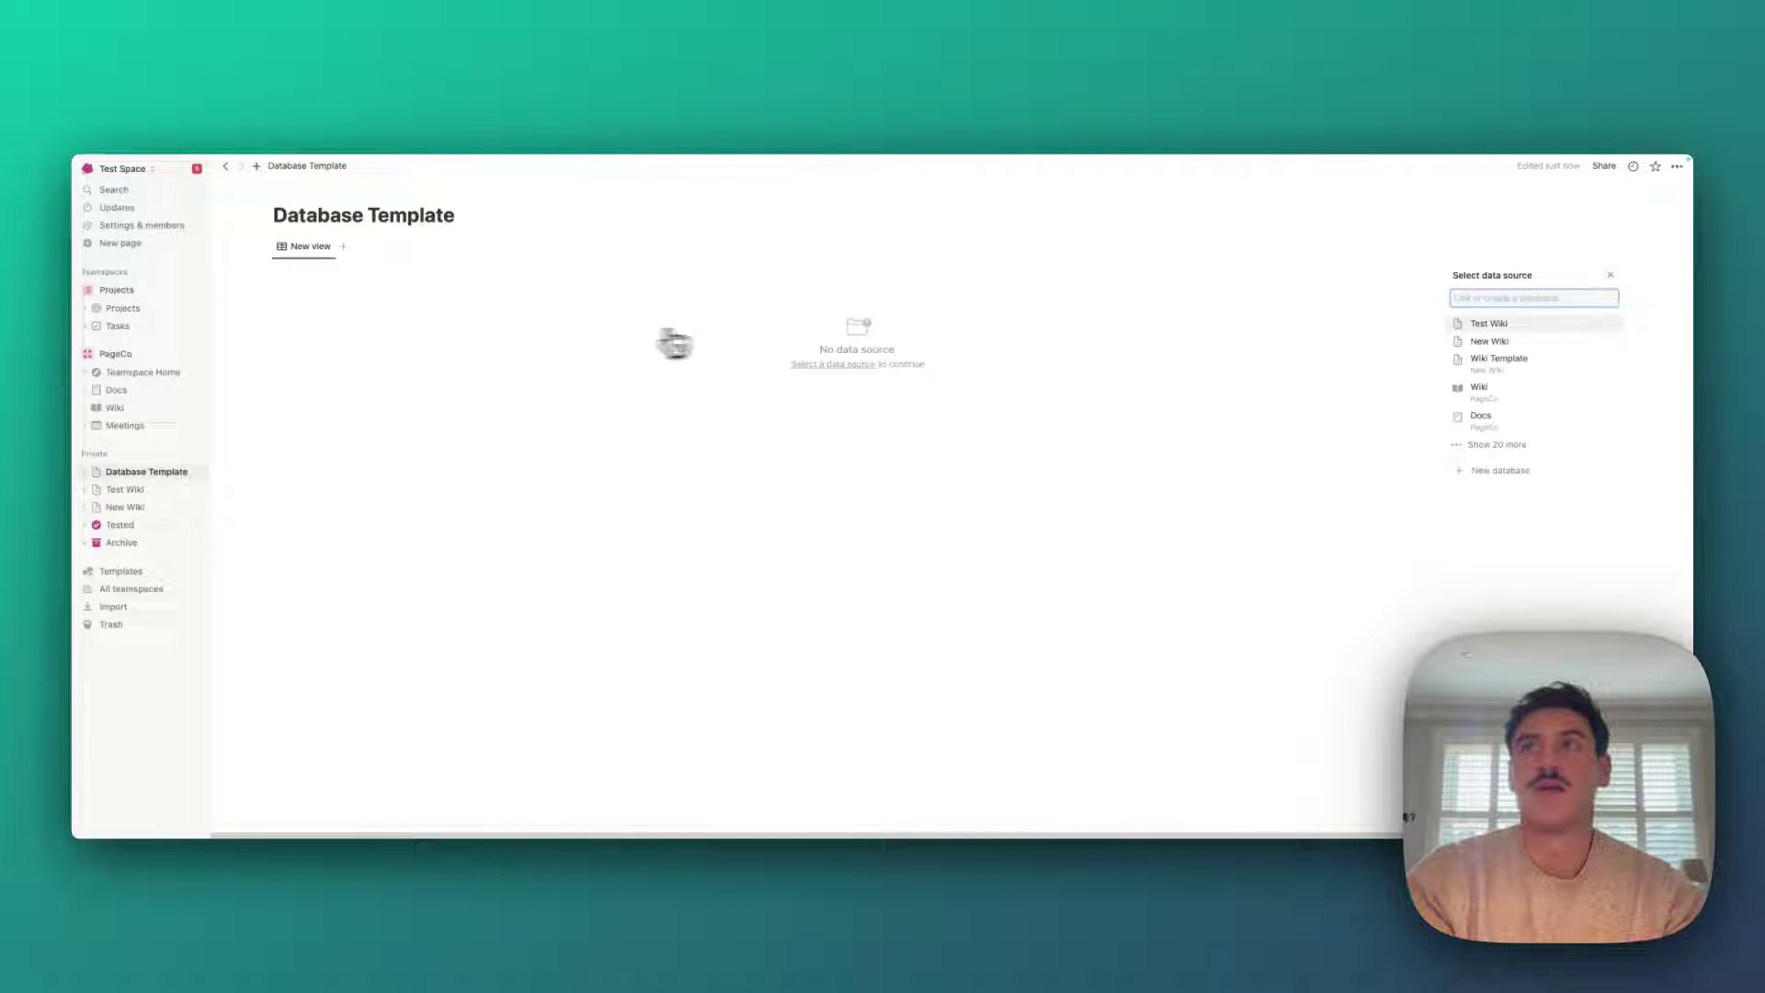
{"action": "left_click", "coordinate": [1531, 471]}
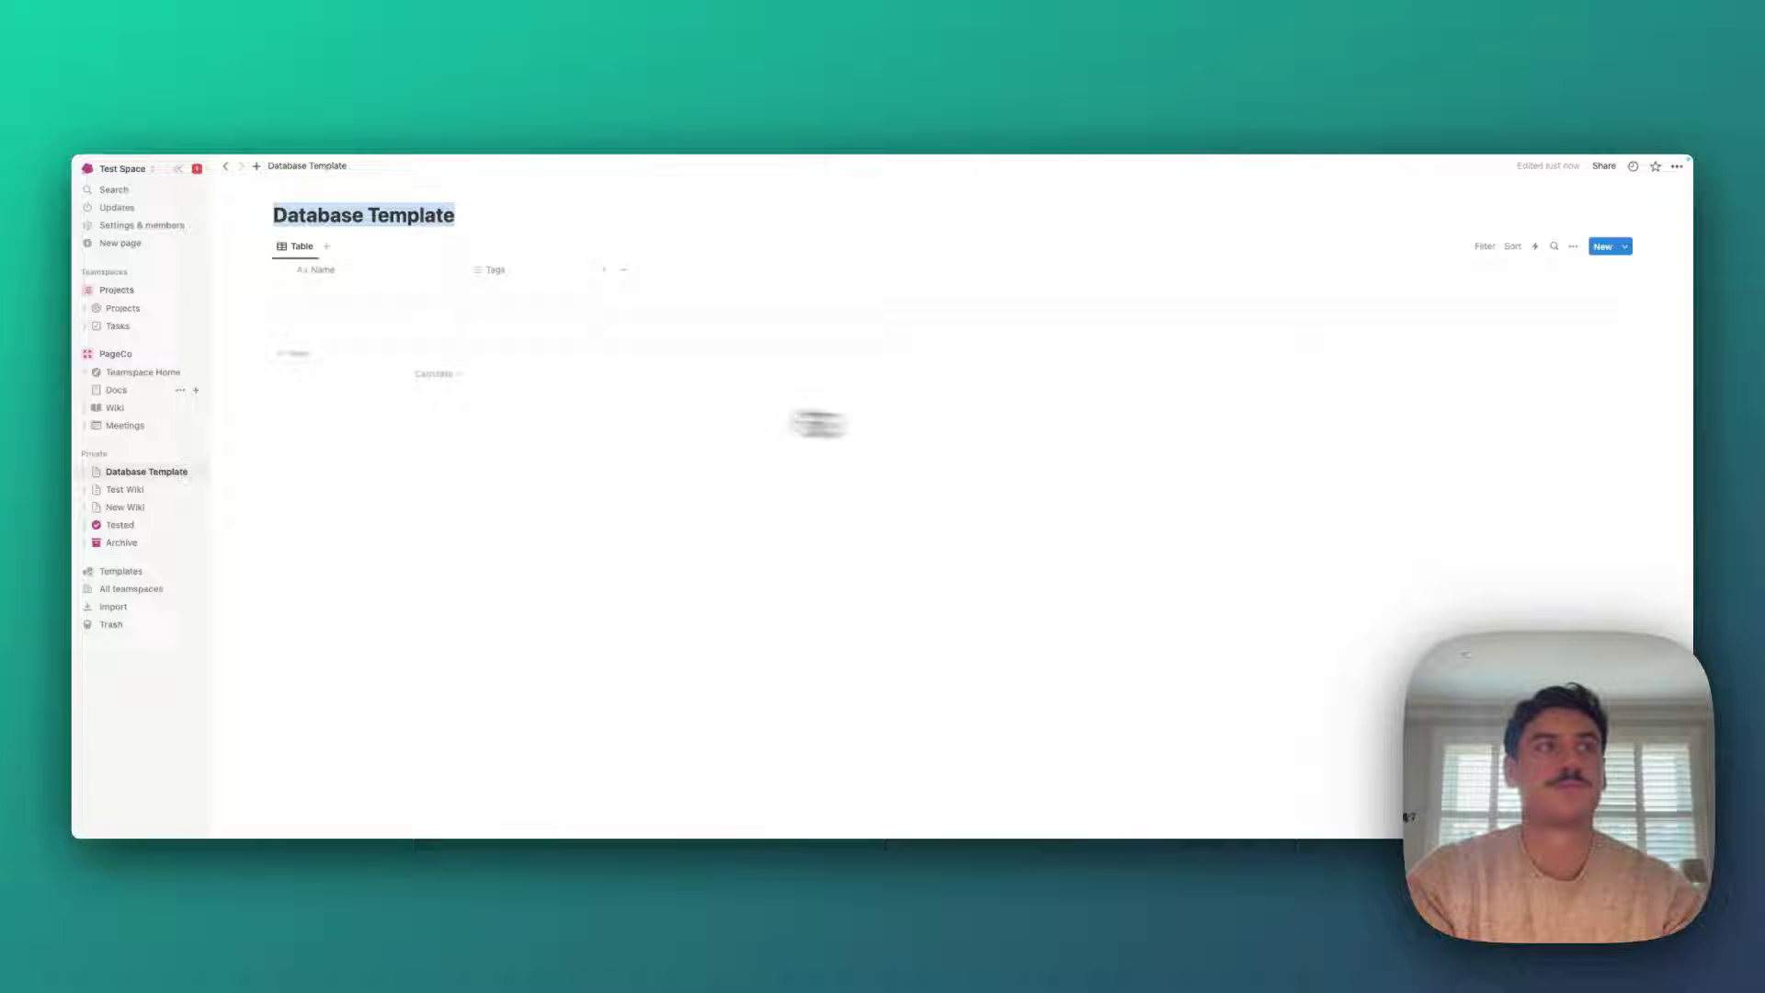
Move Database Template into New Wiki in the sidebar and open New Wiki
{"action": "left_click_drag", "start_coordinate": [135, 477], "coordinate": [135, 514]}
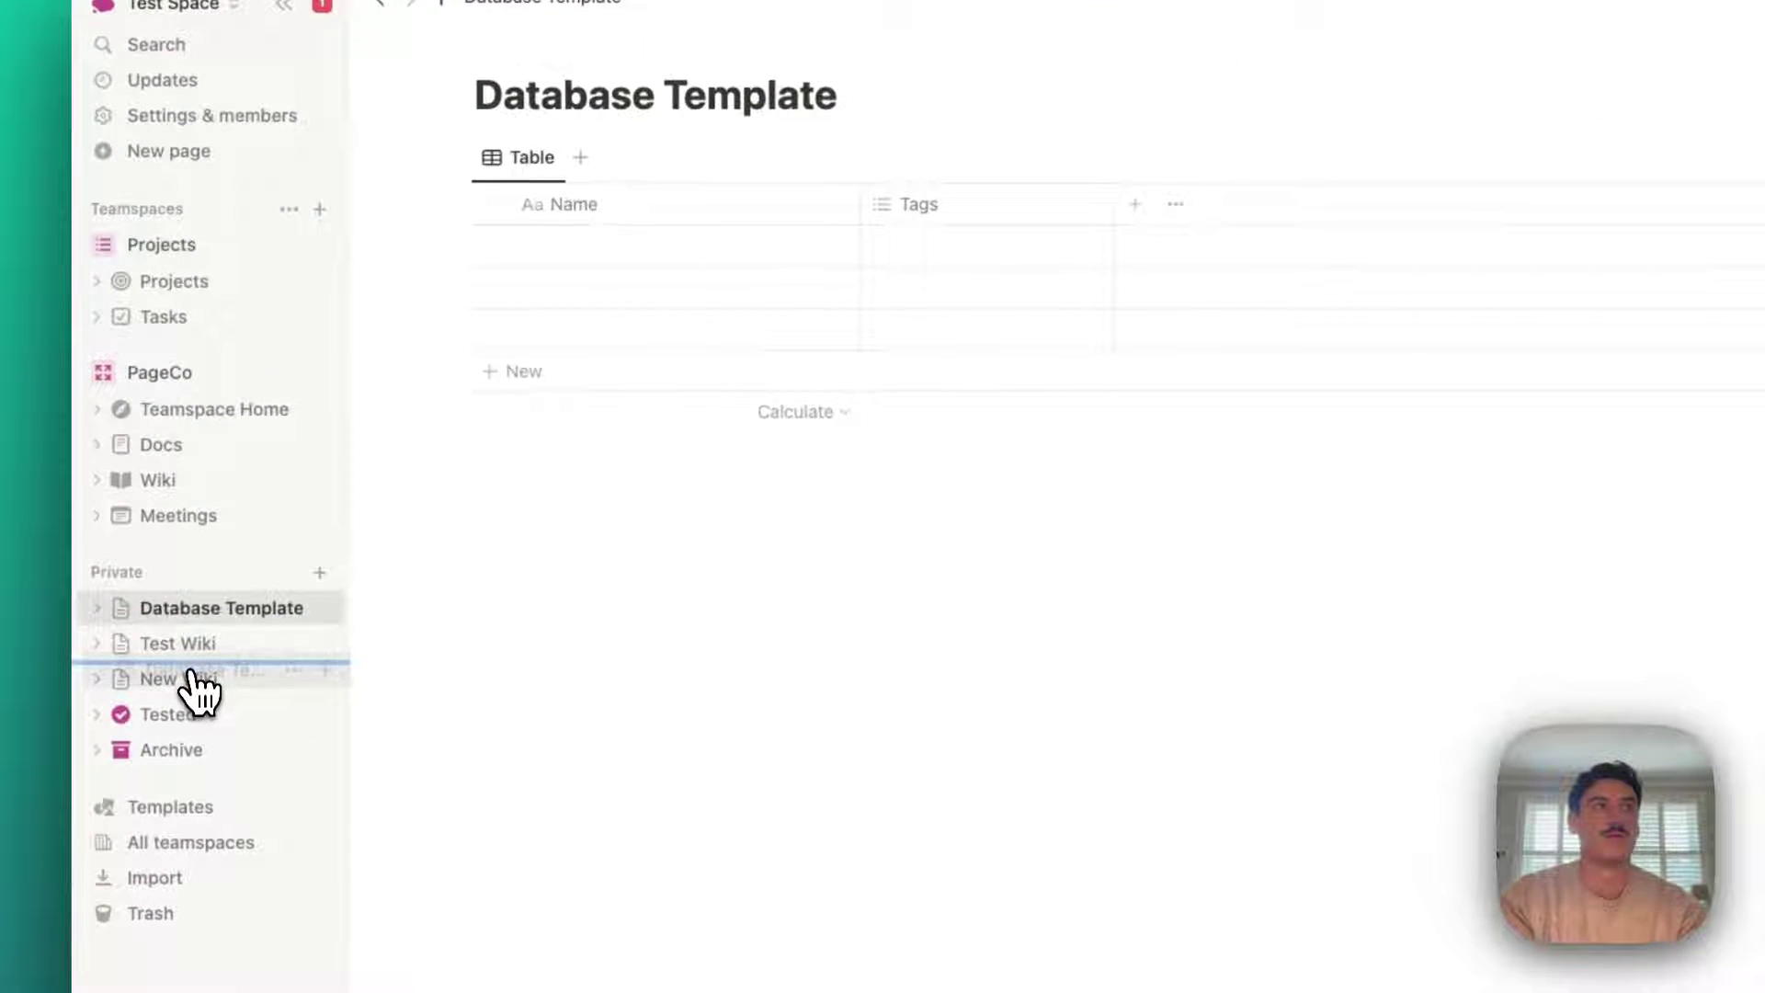
{"action": "left_click_drag", "start_coordinate": [190, 672], "coordinate": [187, 676]}
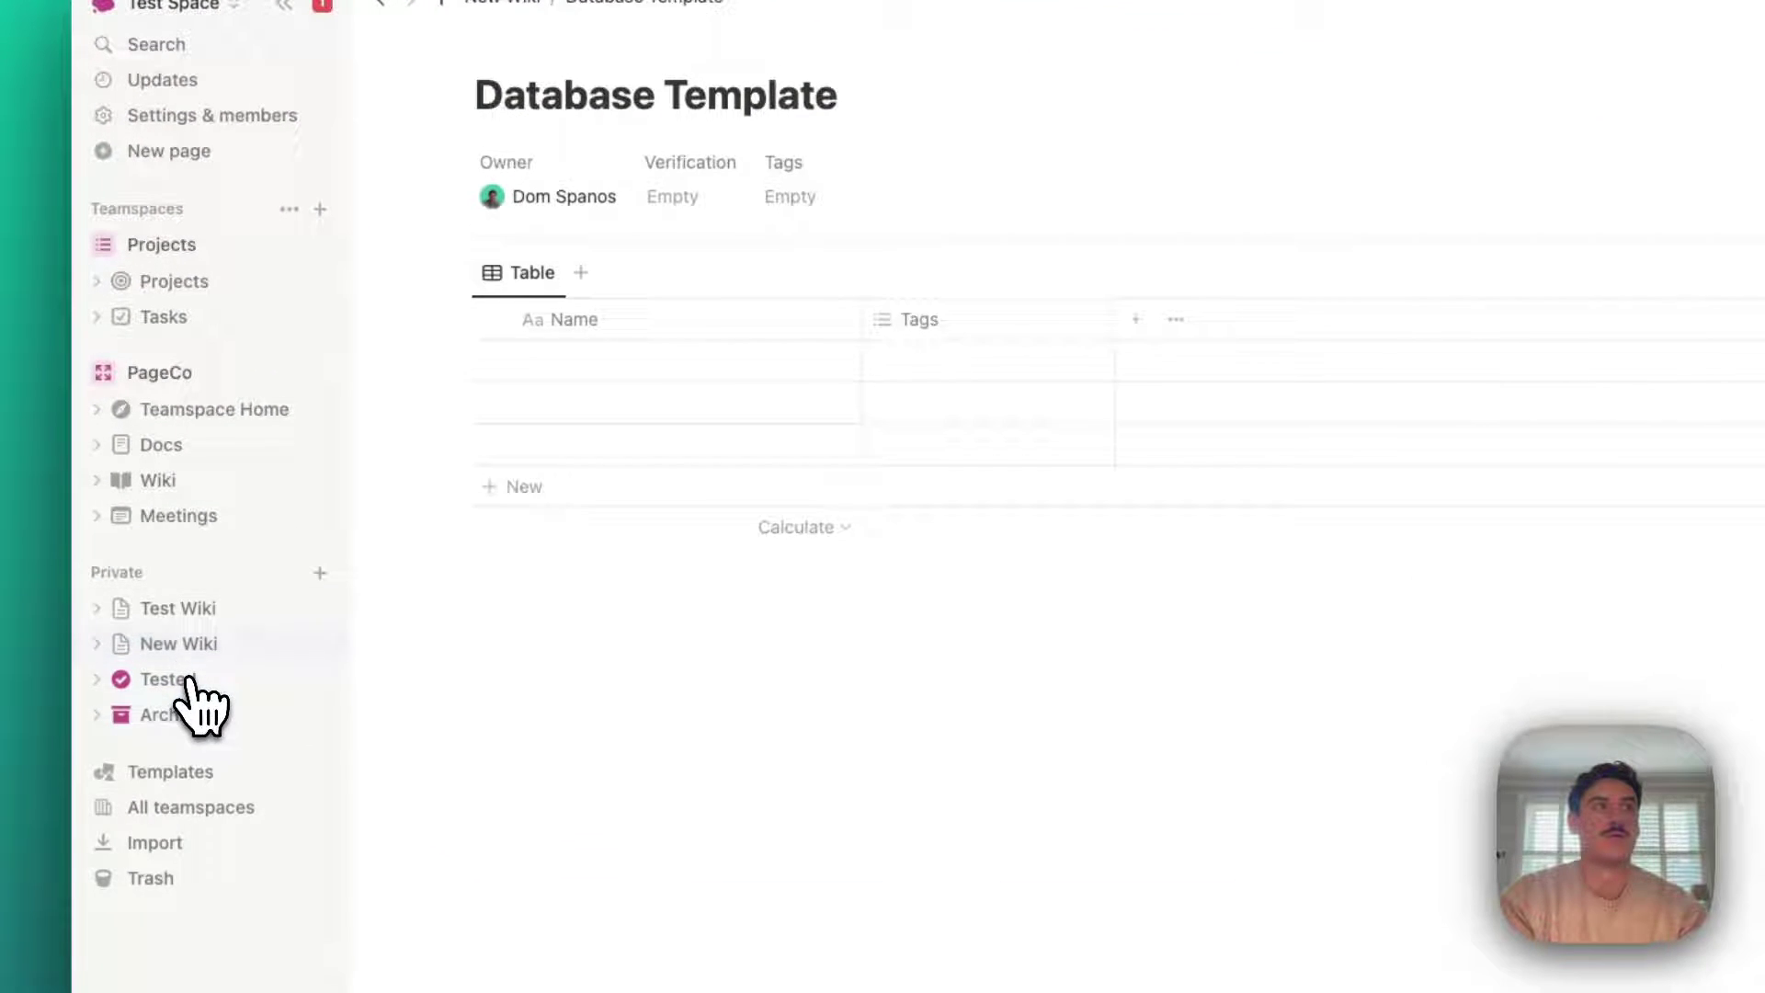
{"action": "left_click", "coordinate": [188, 657]}
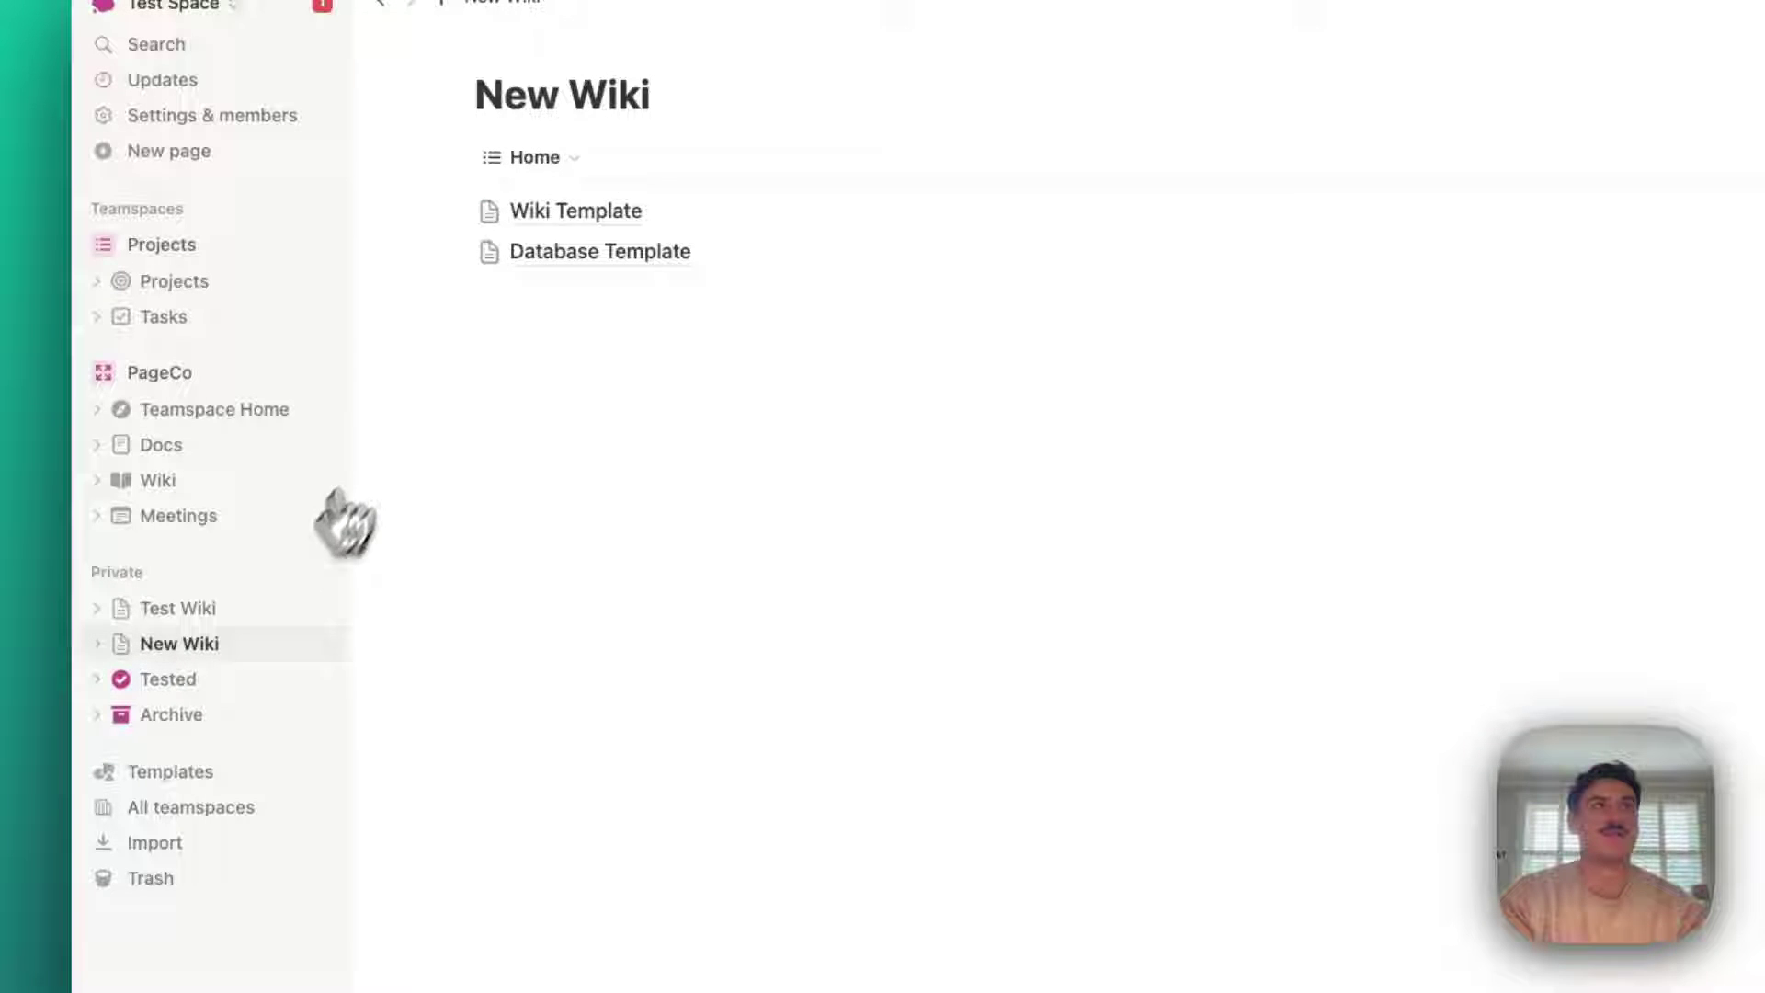
{"action": "mouse_move", "coordinate": [543, 225]}
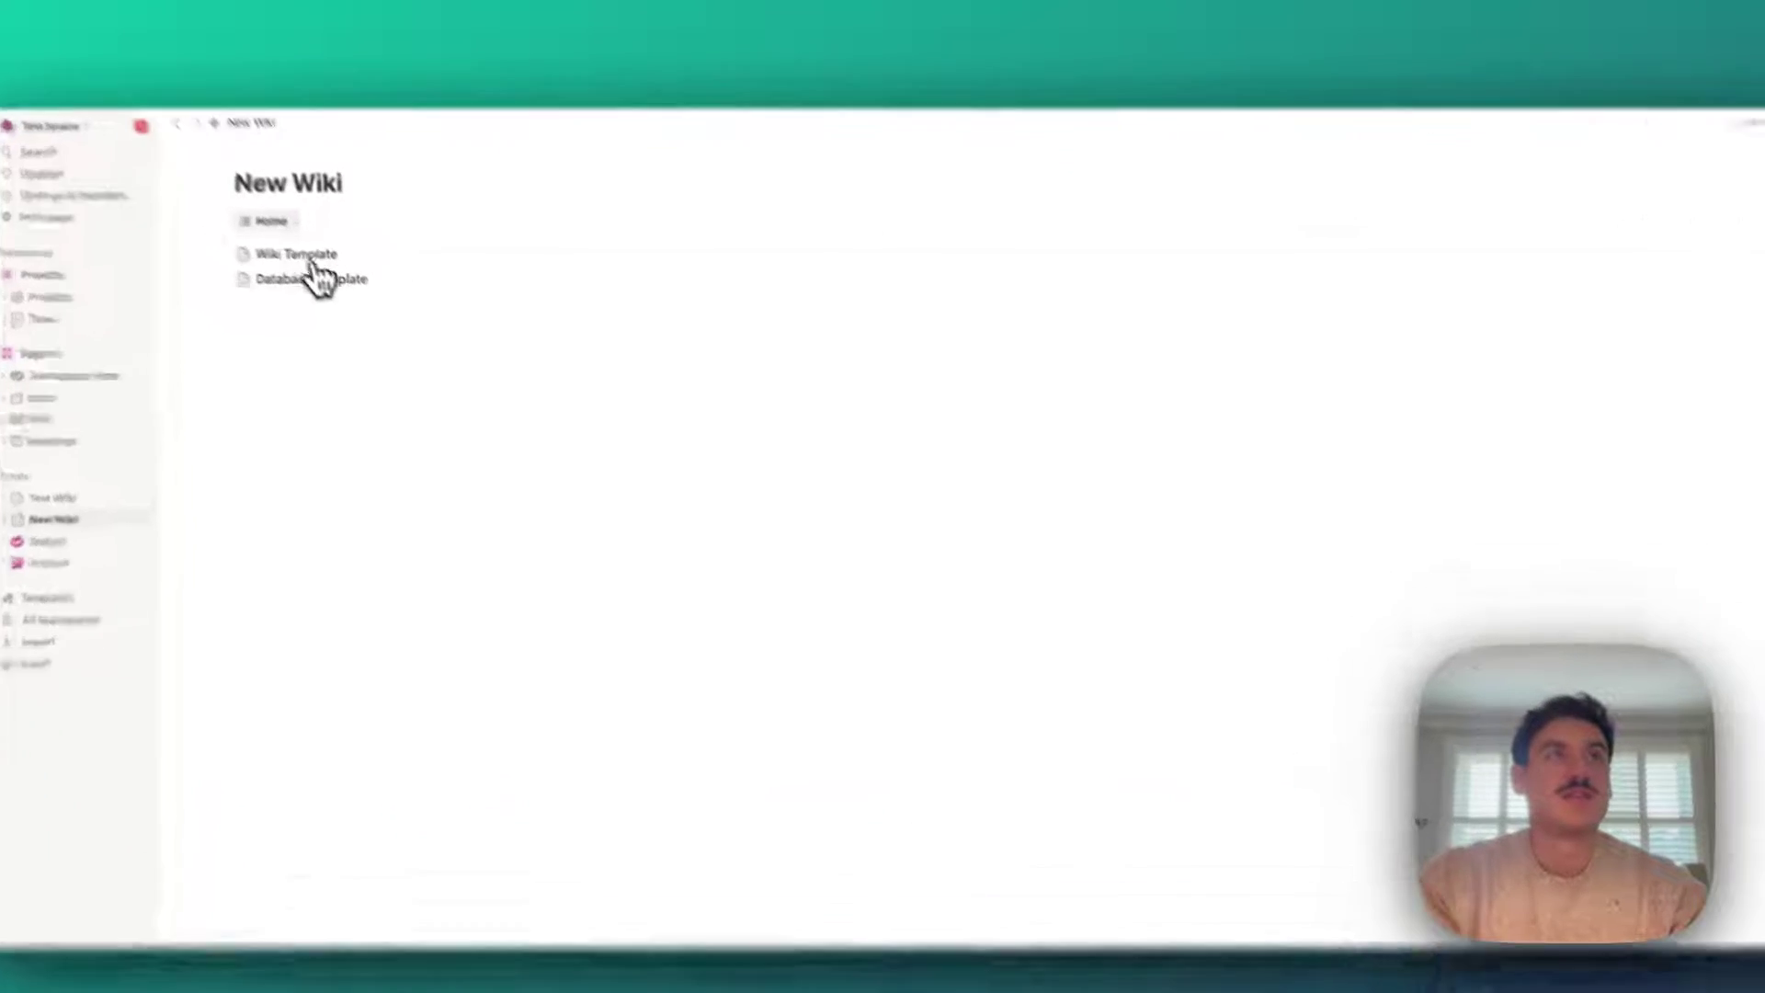
Switch New Wiki to its All pages table and open Database Template's Verification cell
{"action": "left_click", "coordinate": [303, 246]}
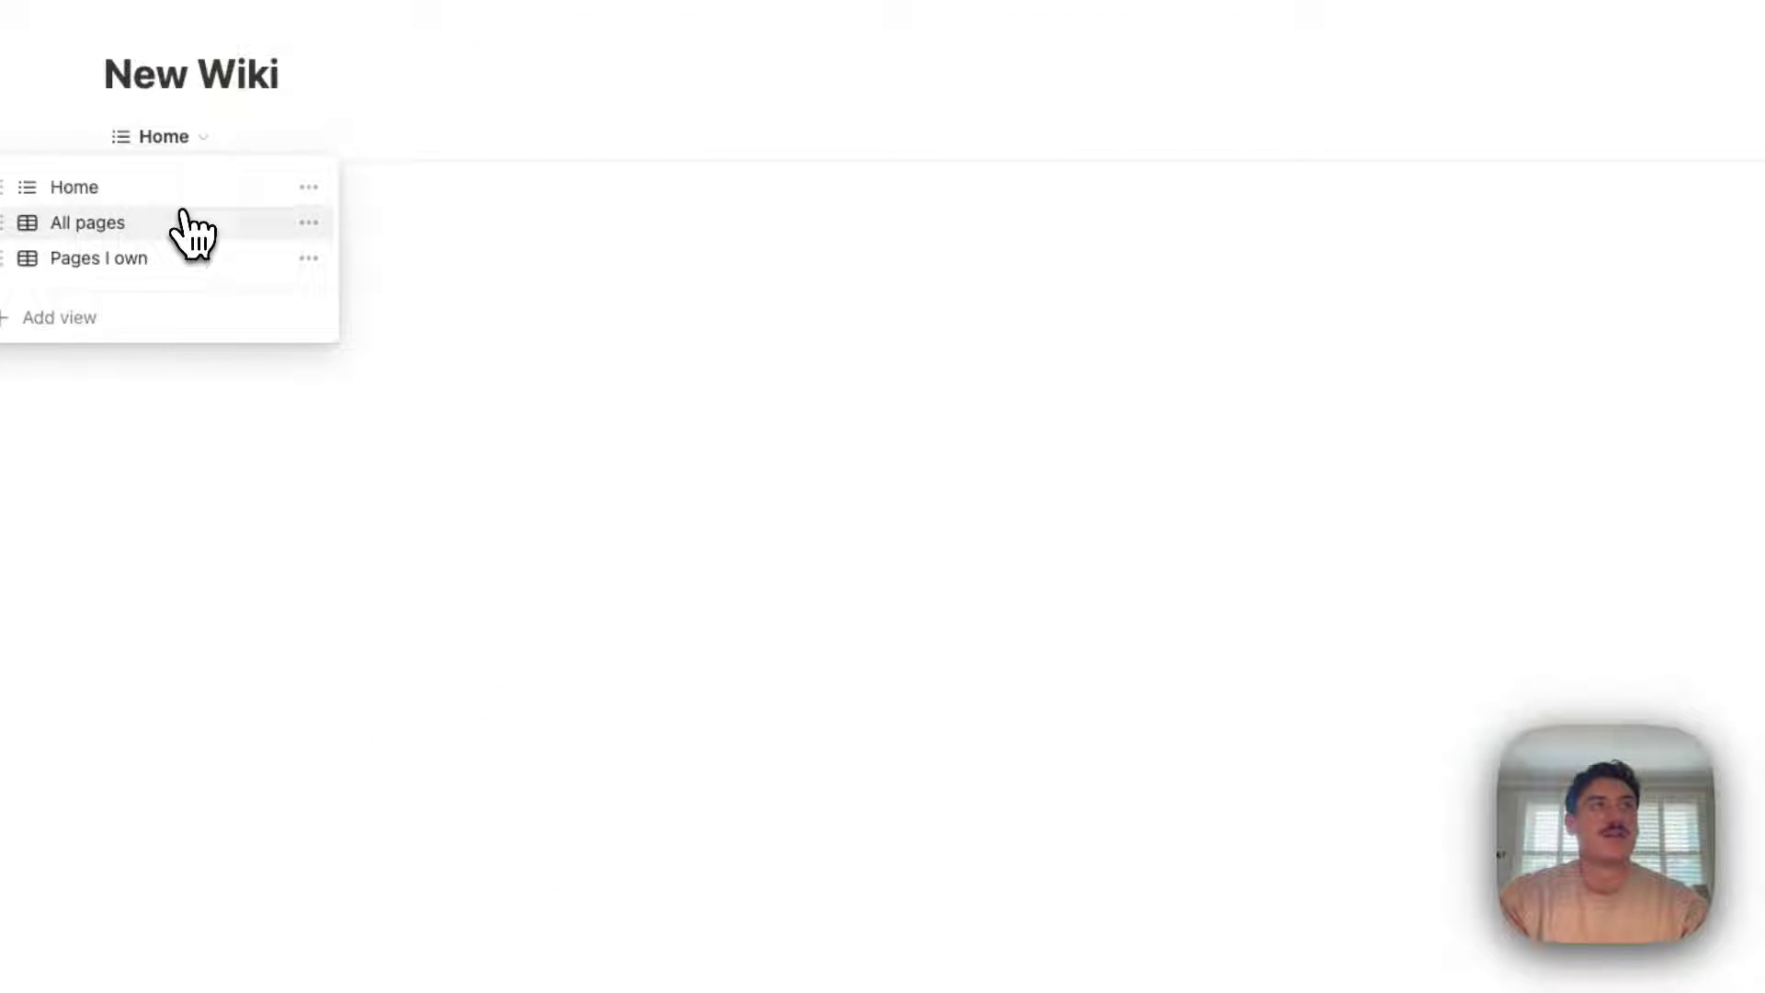
{"action": "left_click", "coordinate": [184, 221]}
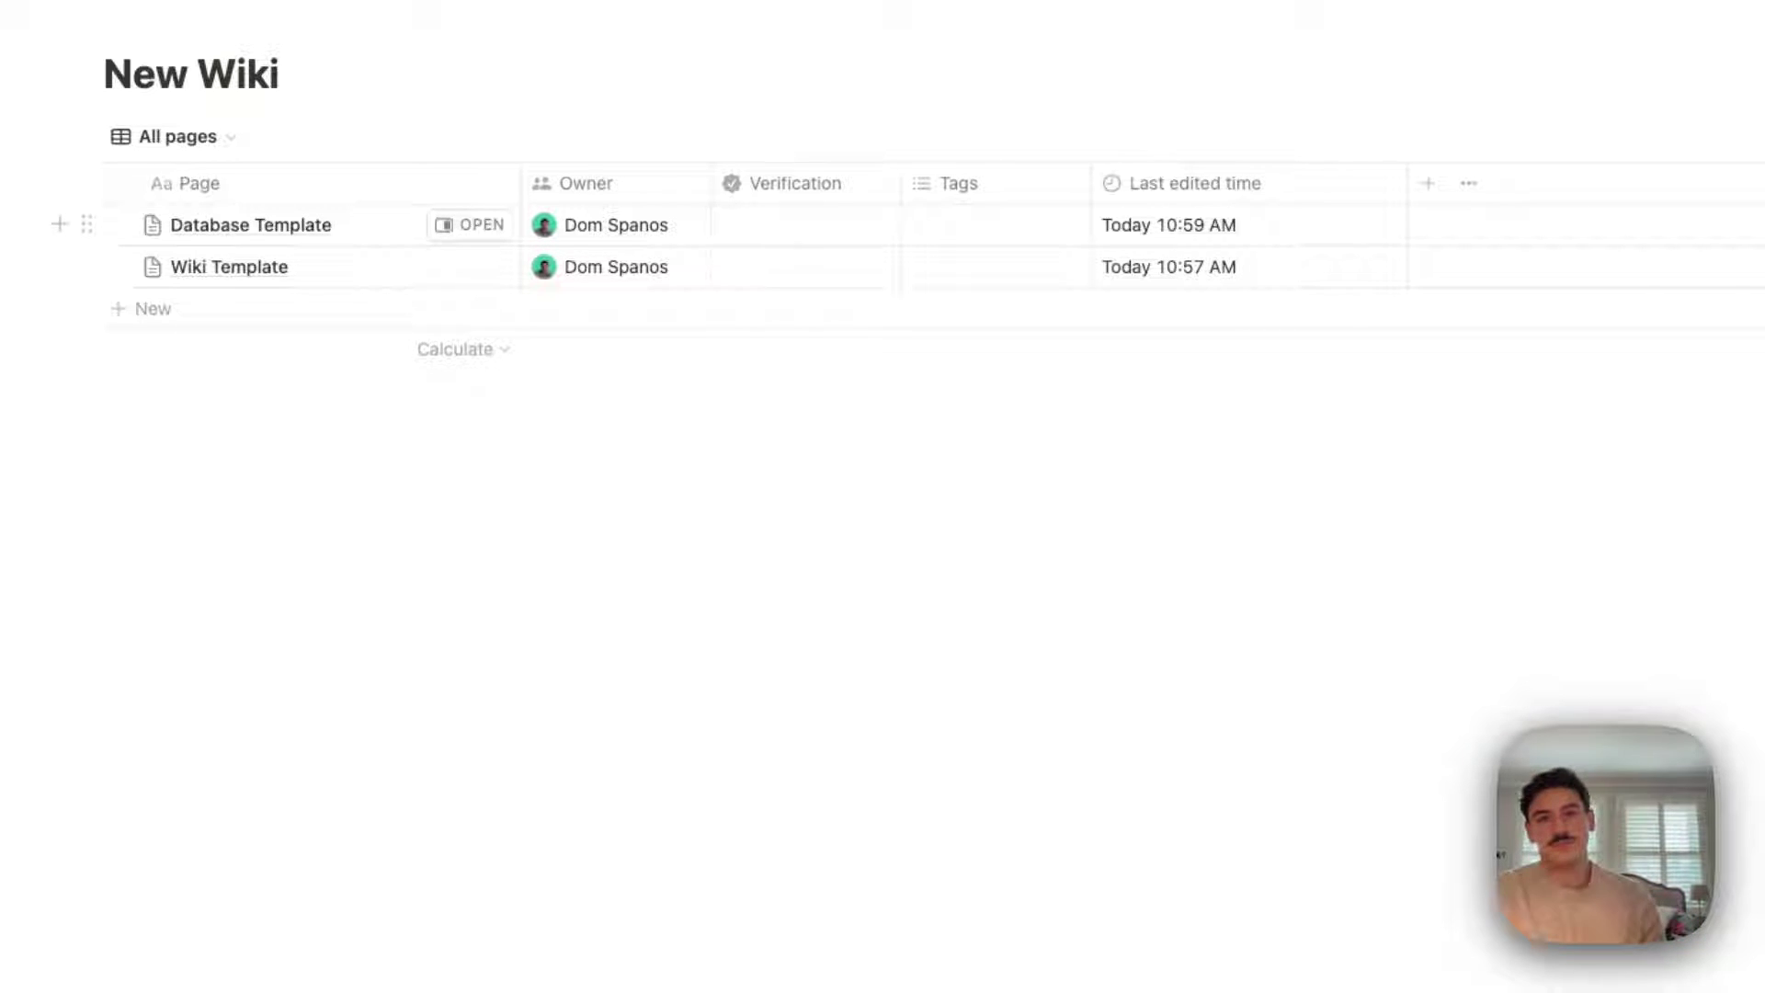
{"action": "left_click", "coordinate": [809, 237]}
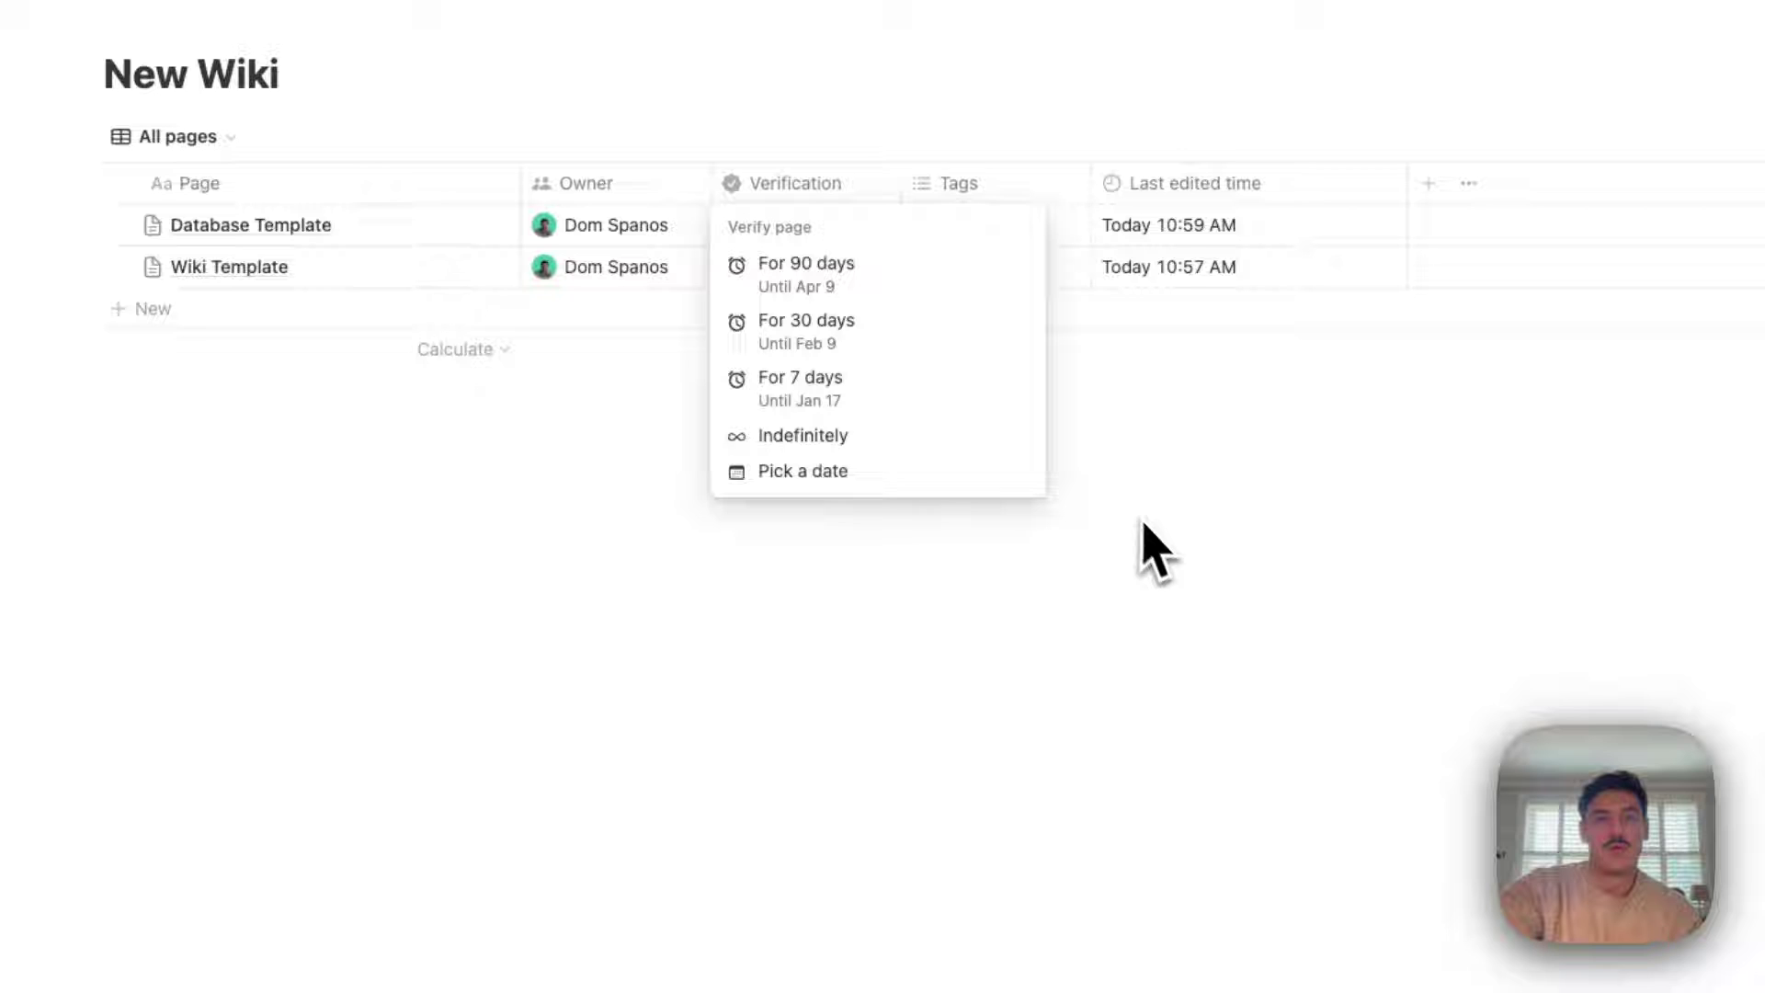
{"action": "key", "text": "Up"}
{"action": "key", "text": "Up"}
{"action": "key", "text": "Return"}
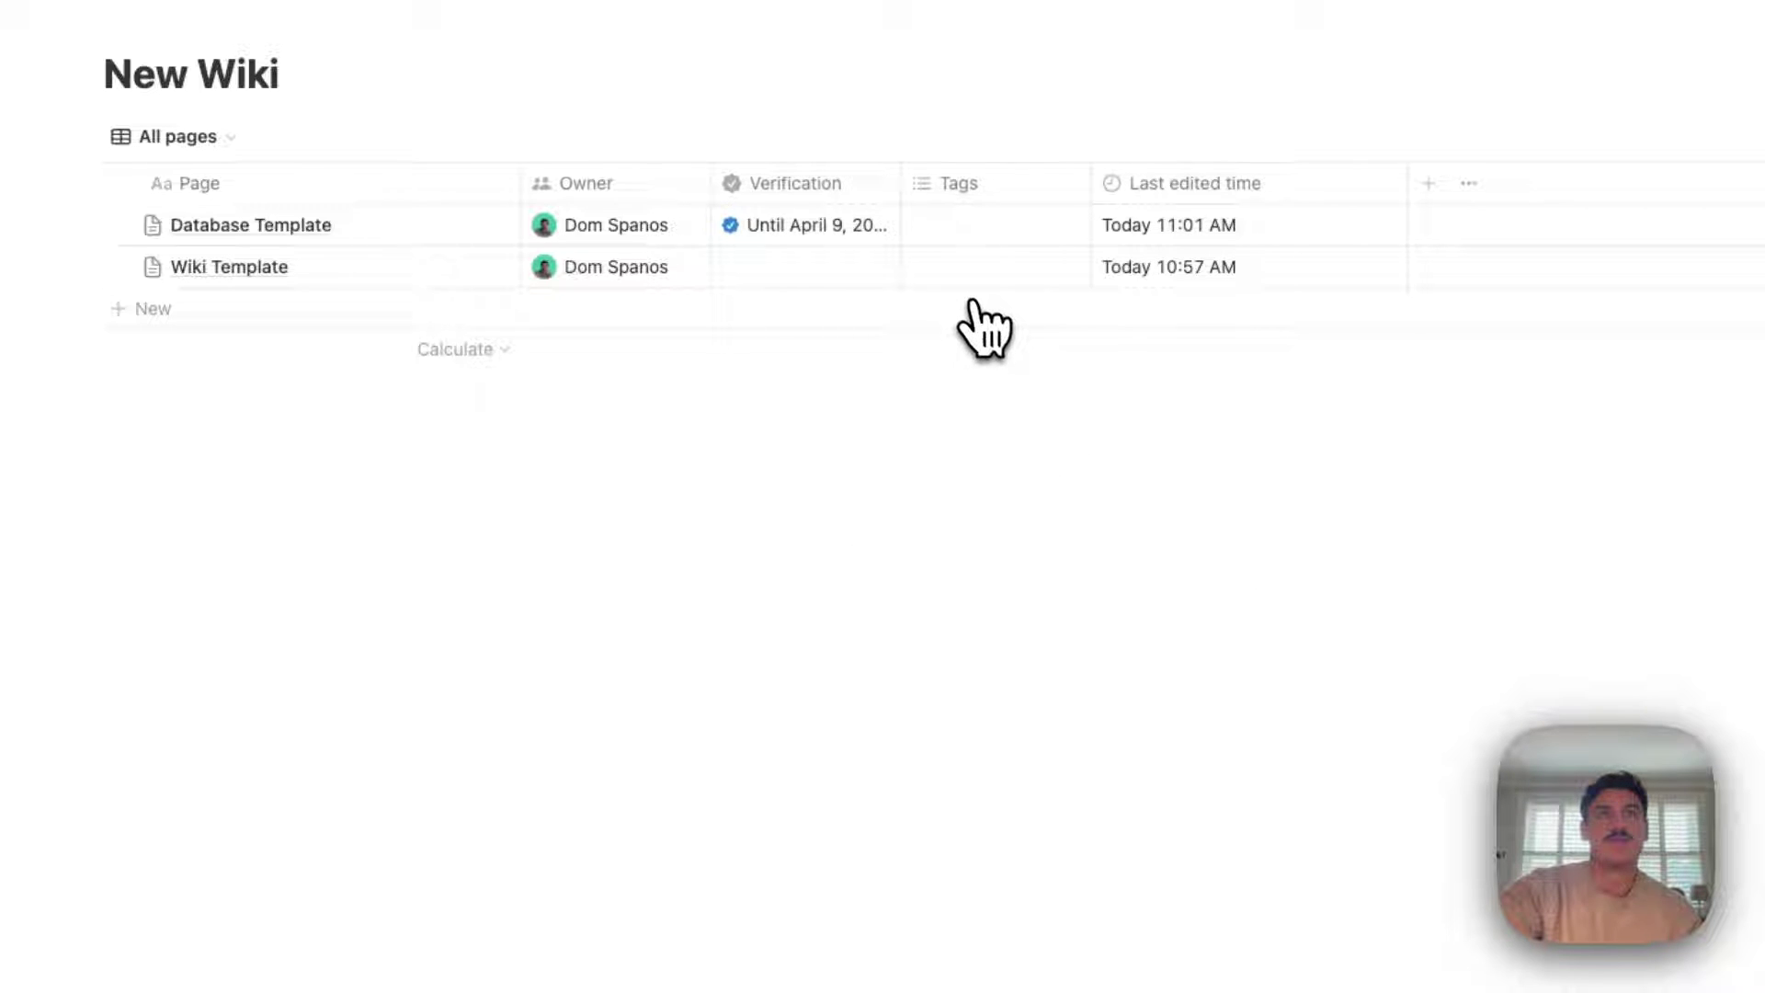
{"action": "left_click", "coordinate": [888, 267]}
{"action": "left_click", "coordinate": [864, 368]}
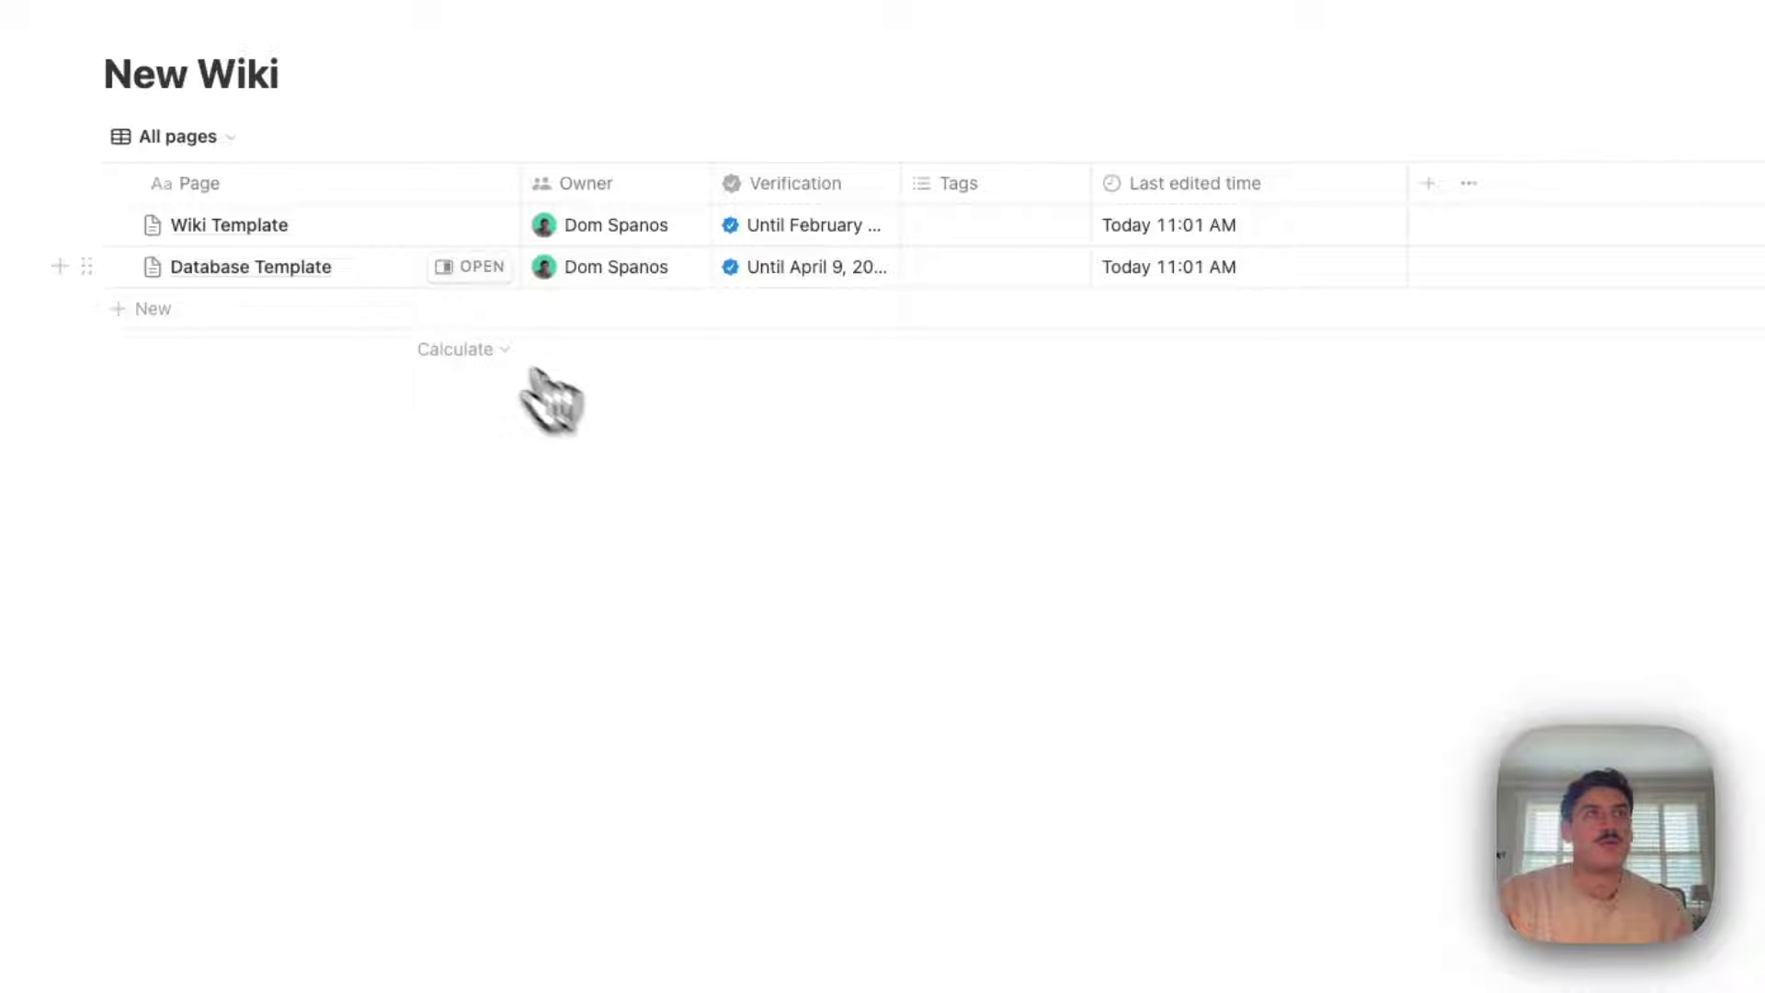
{"action": "left_click", "coordinate": [188, 137]}
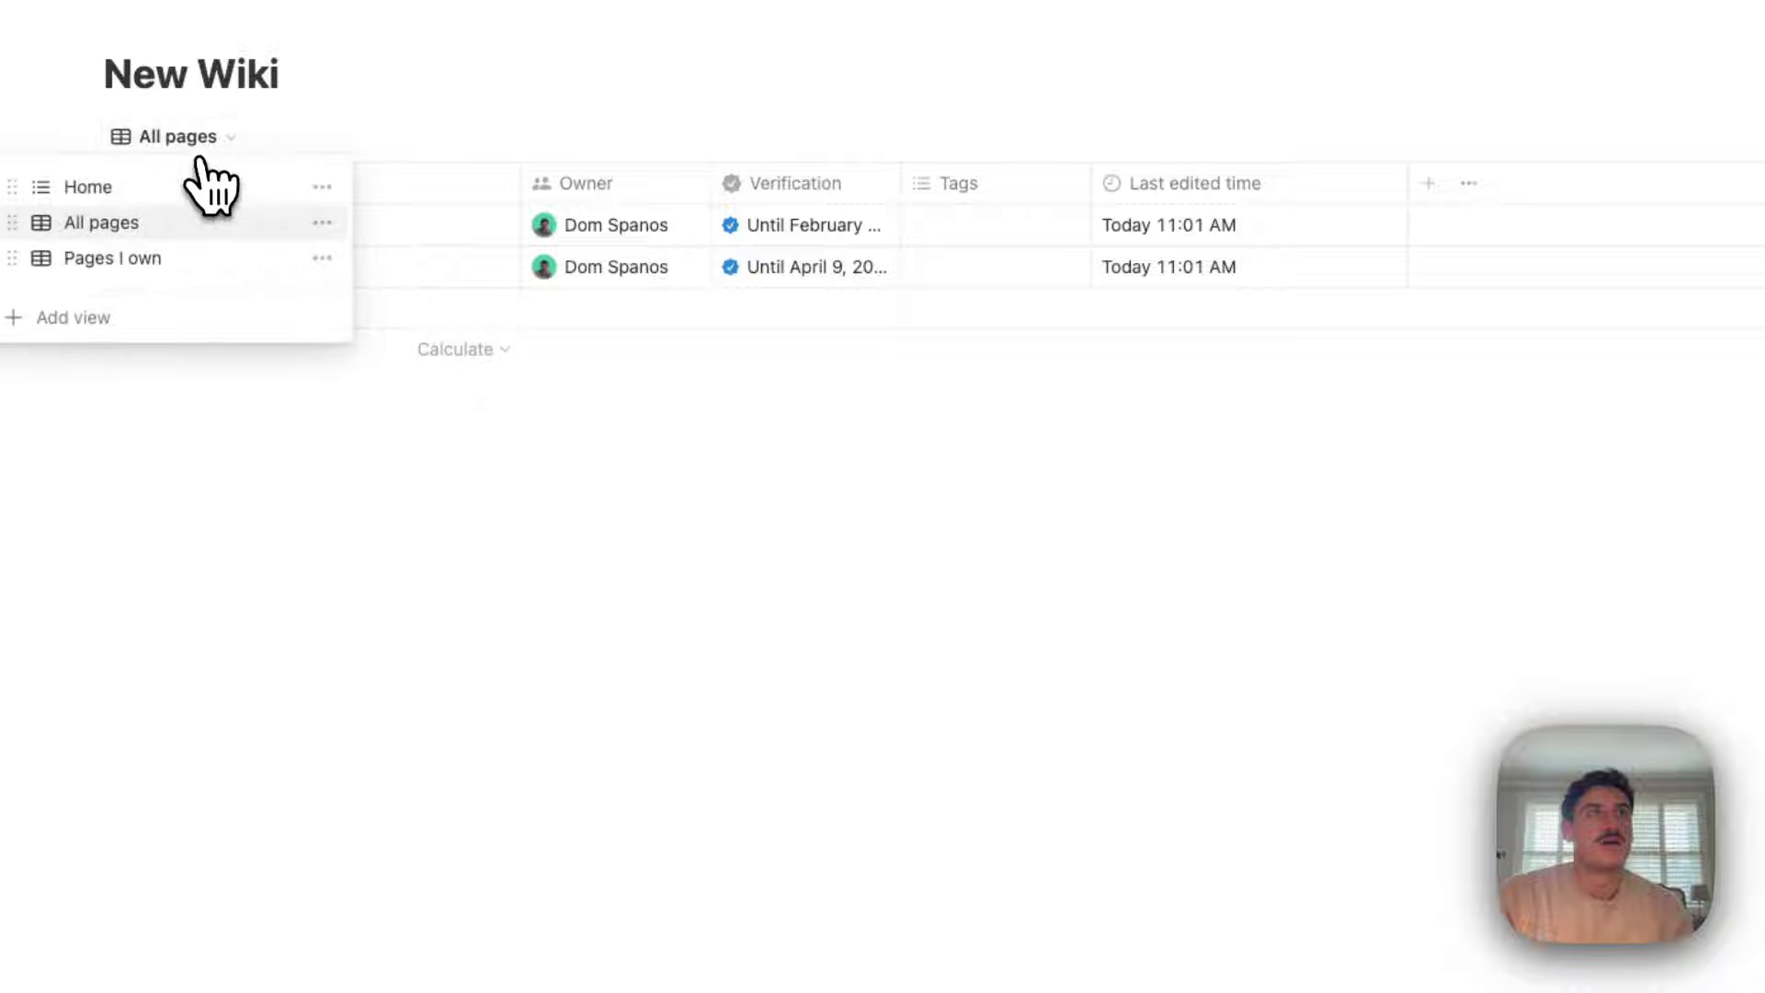
{"action": "left_click", "coordinate": [220, 276]}
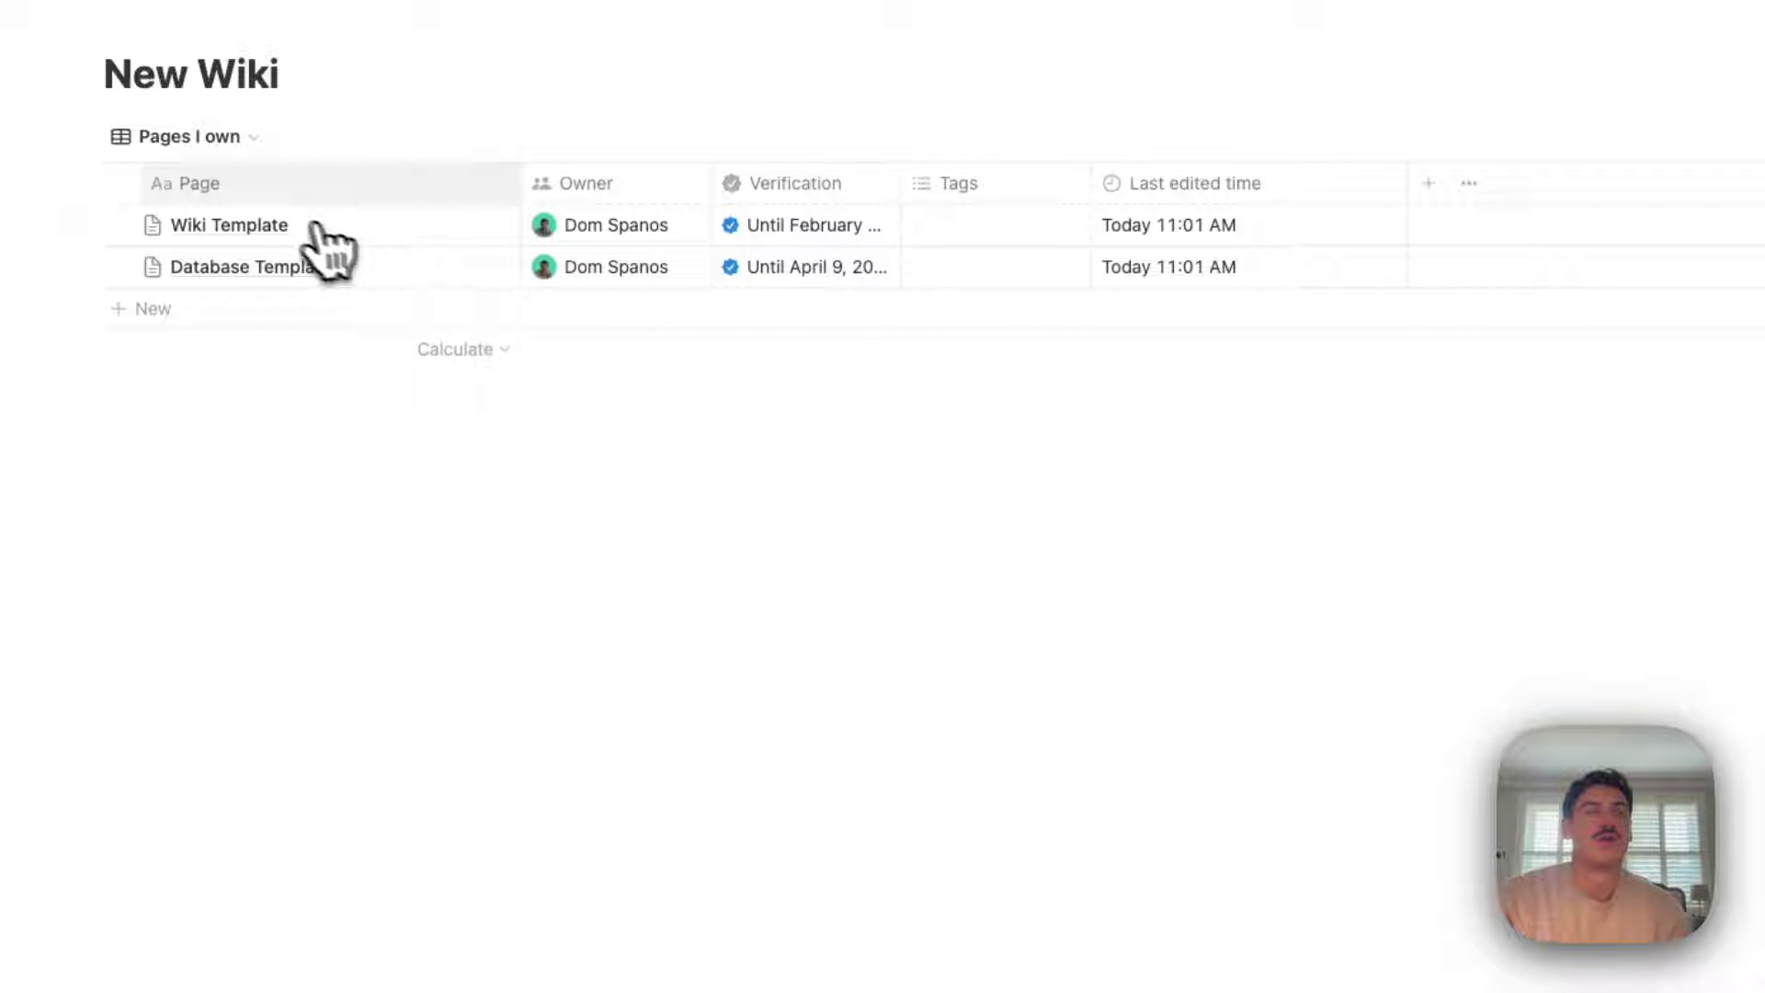
{"action": "mouse_move", "coordinate": [705, 237]}
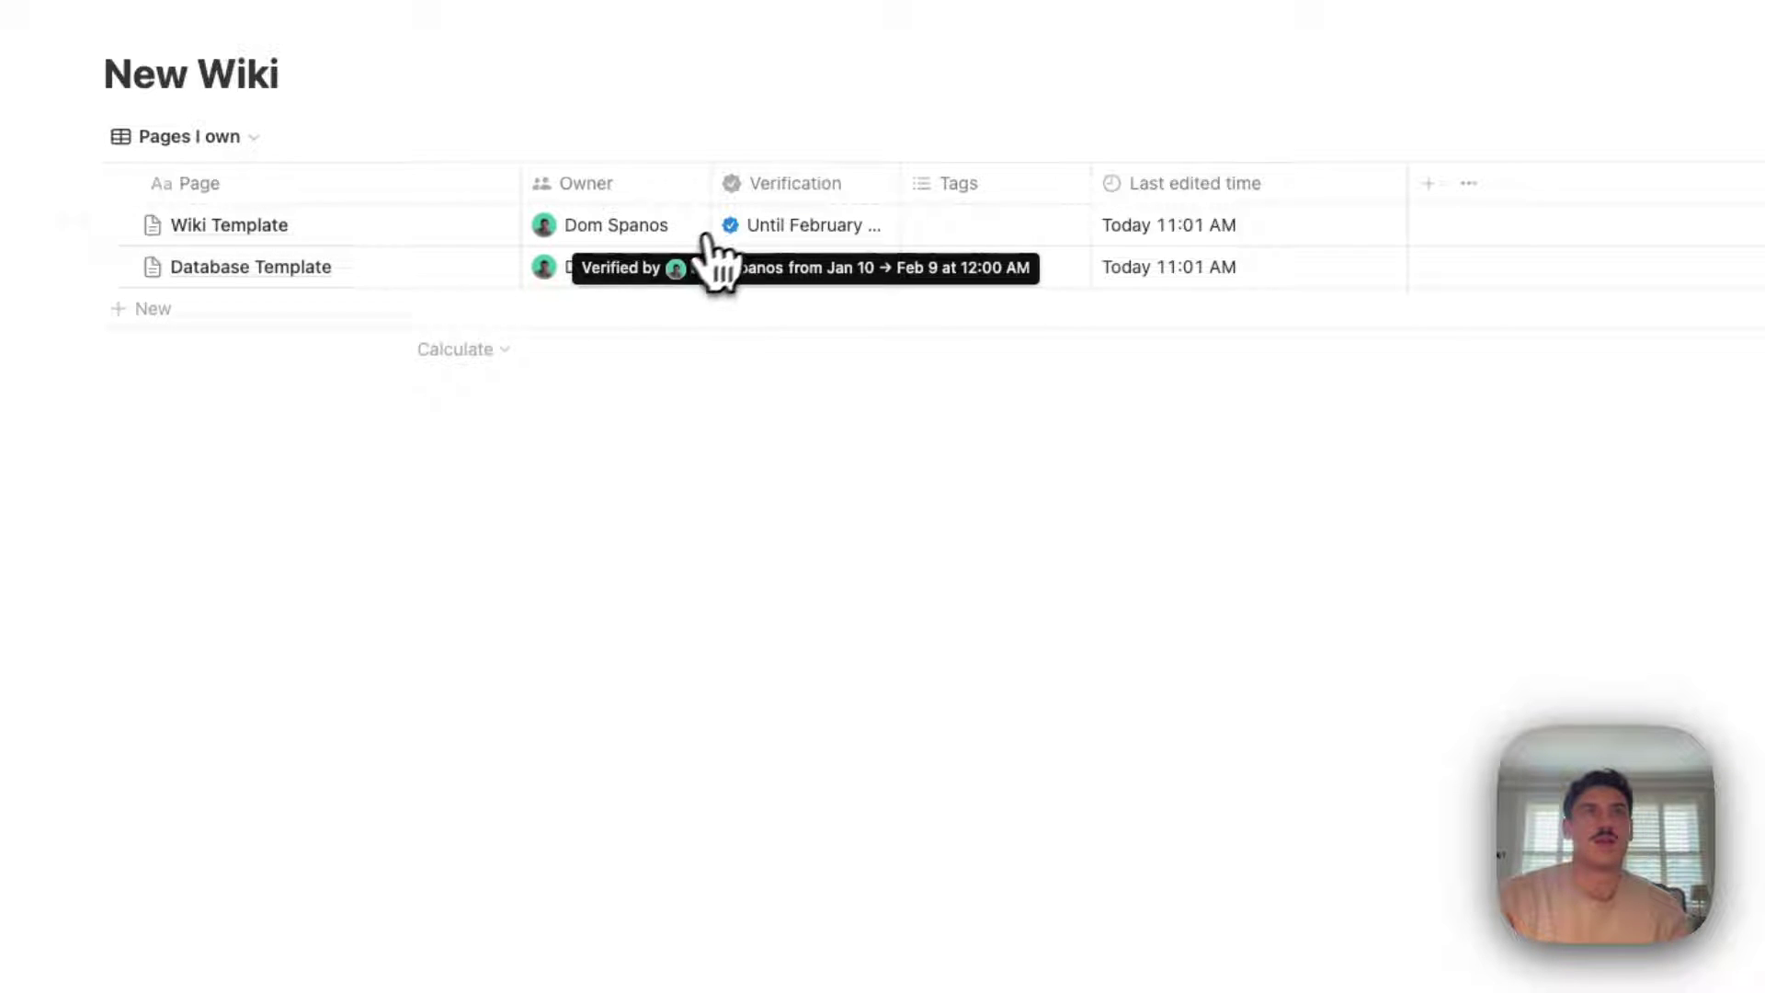
{"action": "mouse_move", "coordinate": [763, 268]}
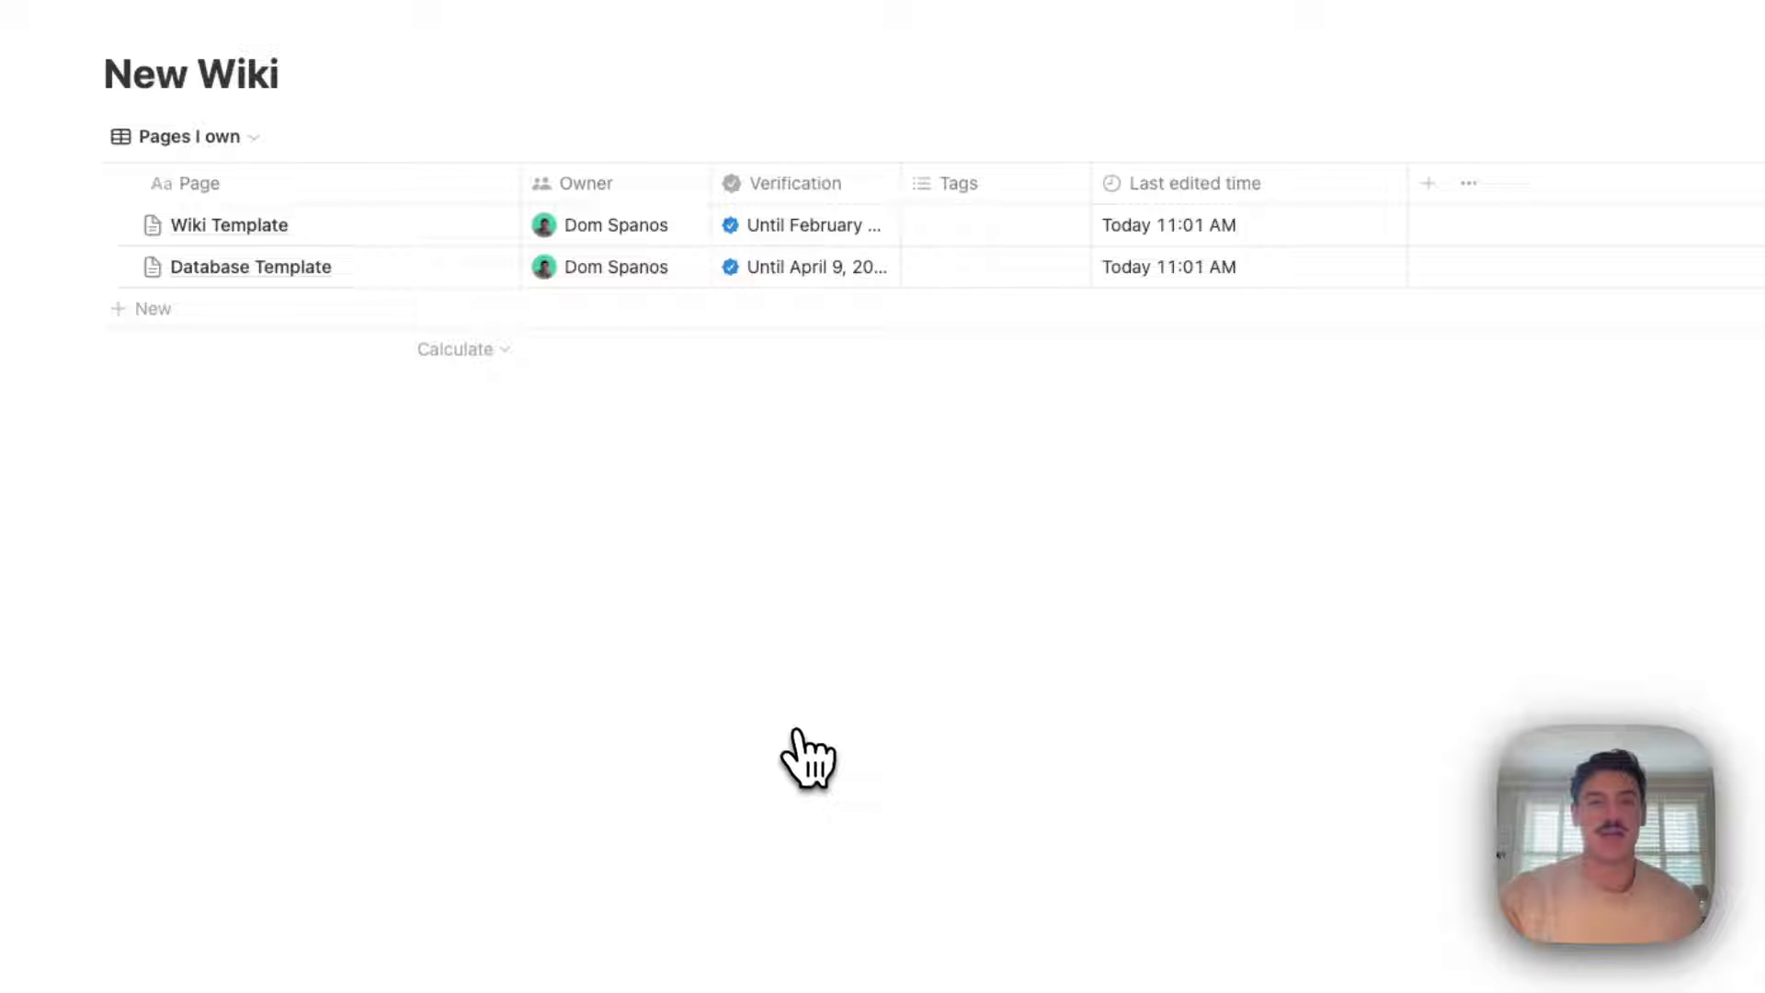
{"action": "left_click", "coordinate": [188, 137]}
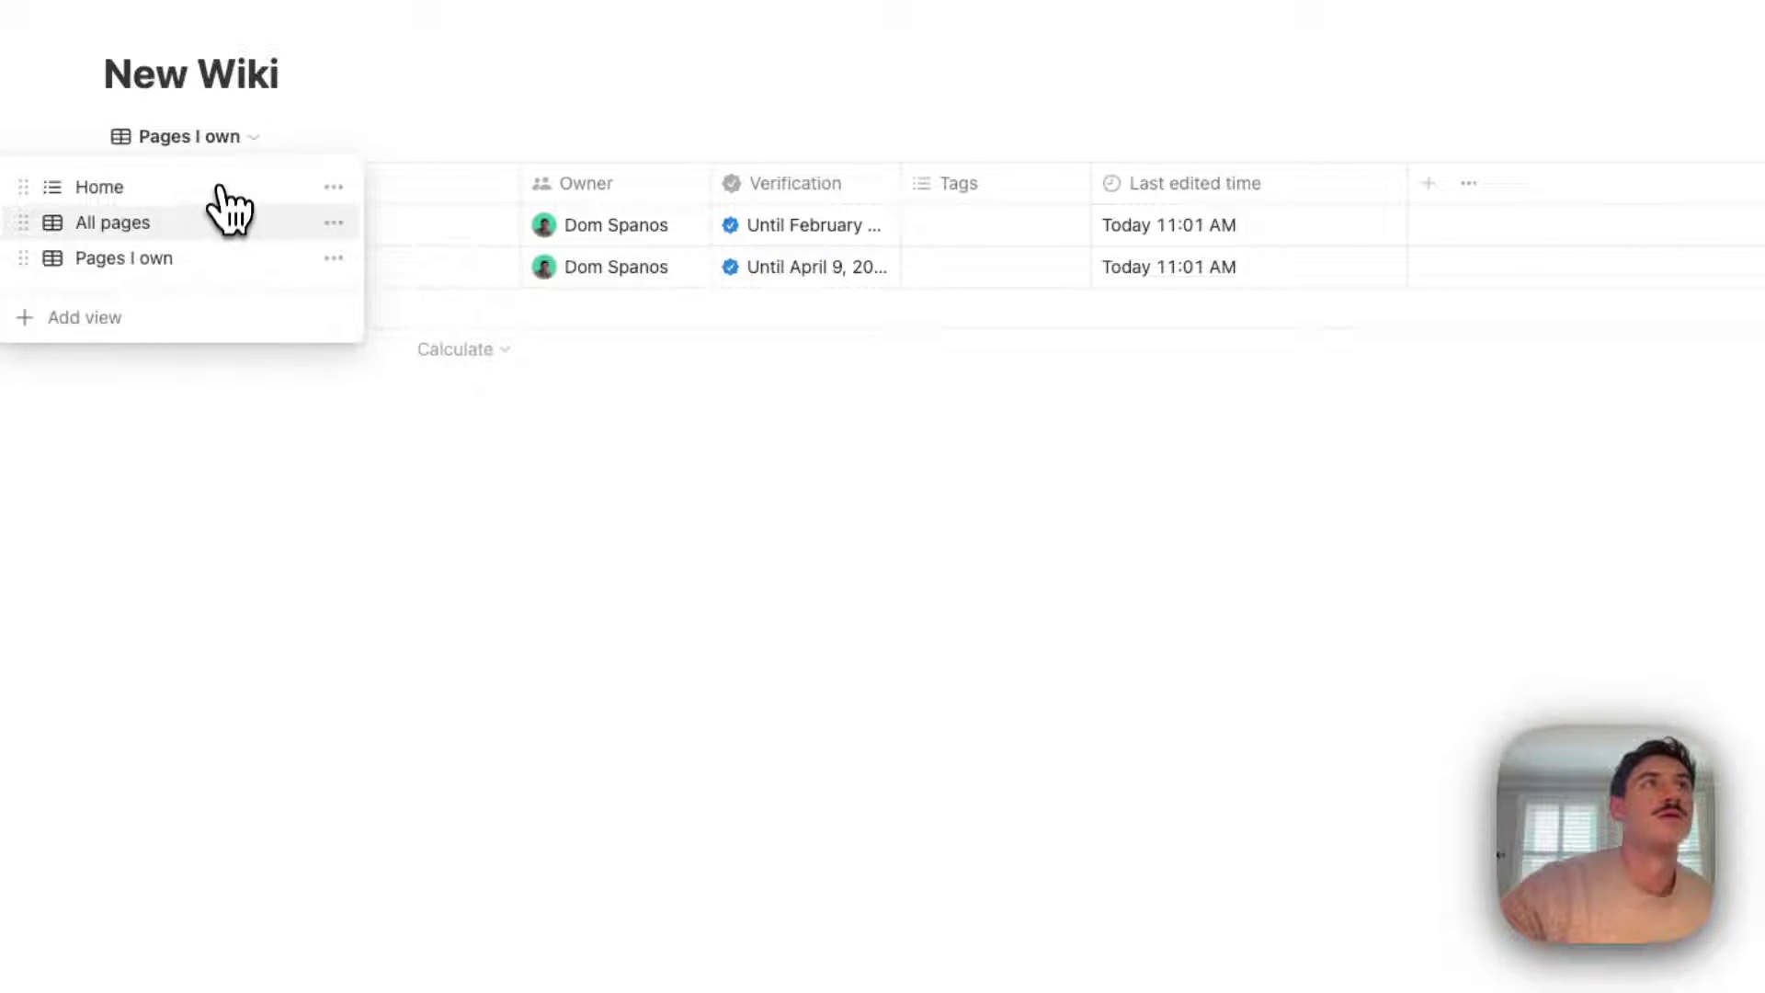
{"action": "left_click", "coordinate": [221, 222]}
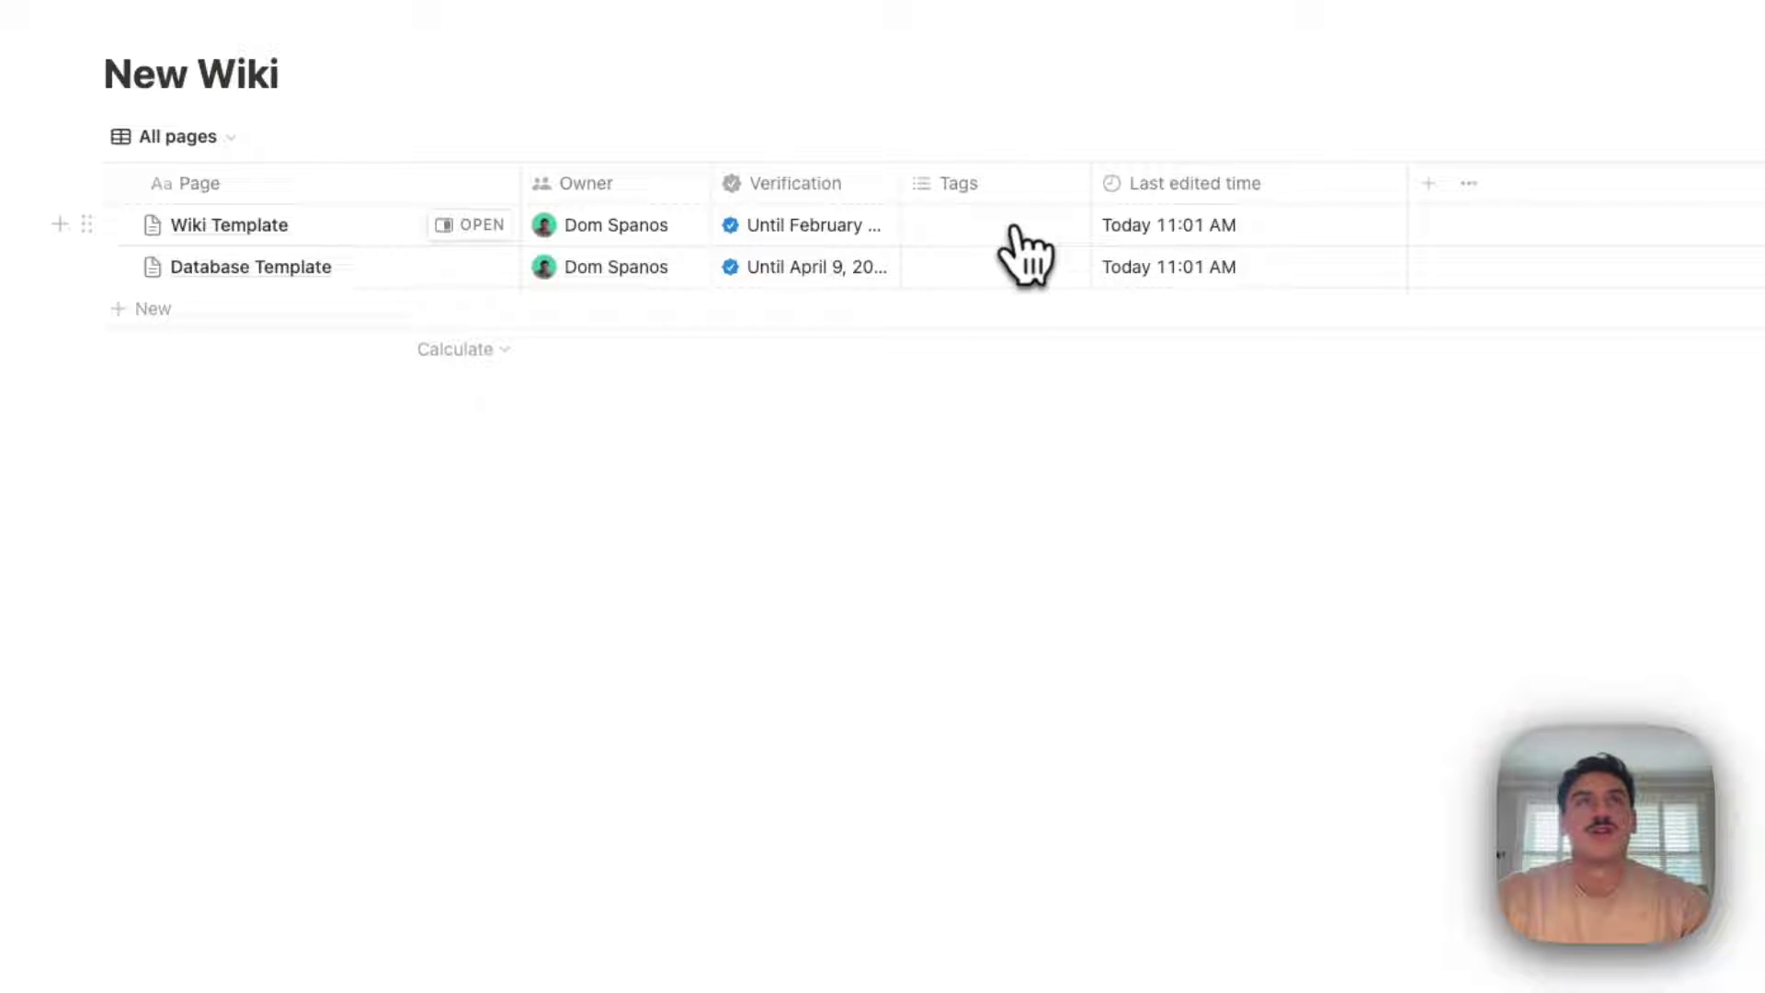
Duplicate the Tags property, adding a Tags (1) column to the table
{"action": "left_click", "coordinate": [1010, 194]}
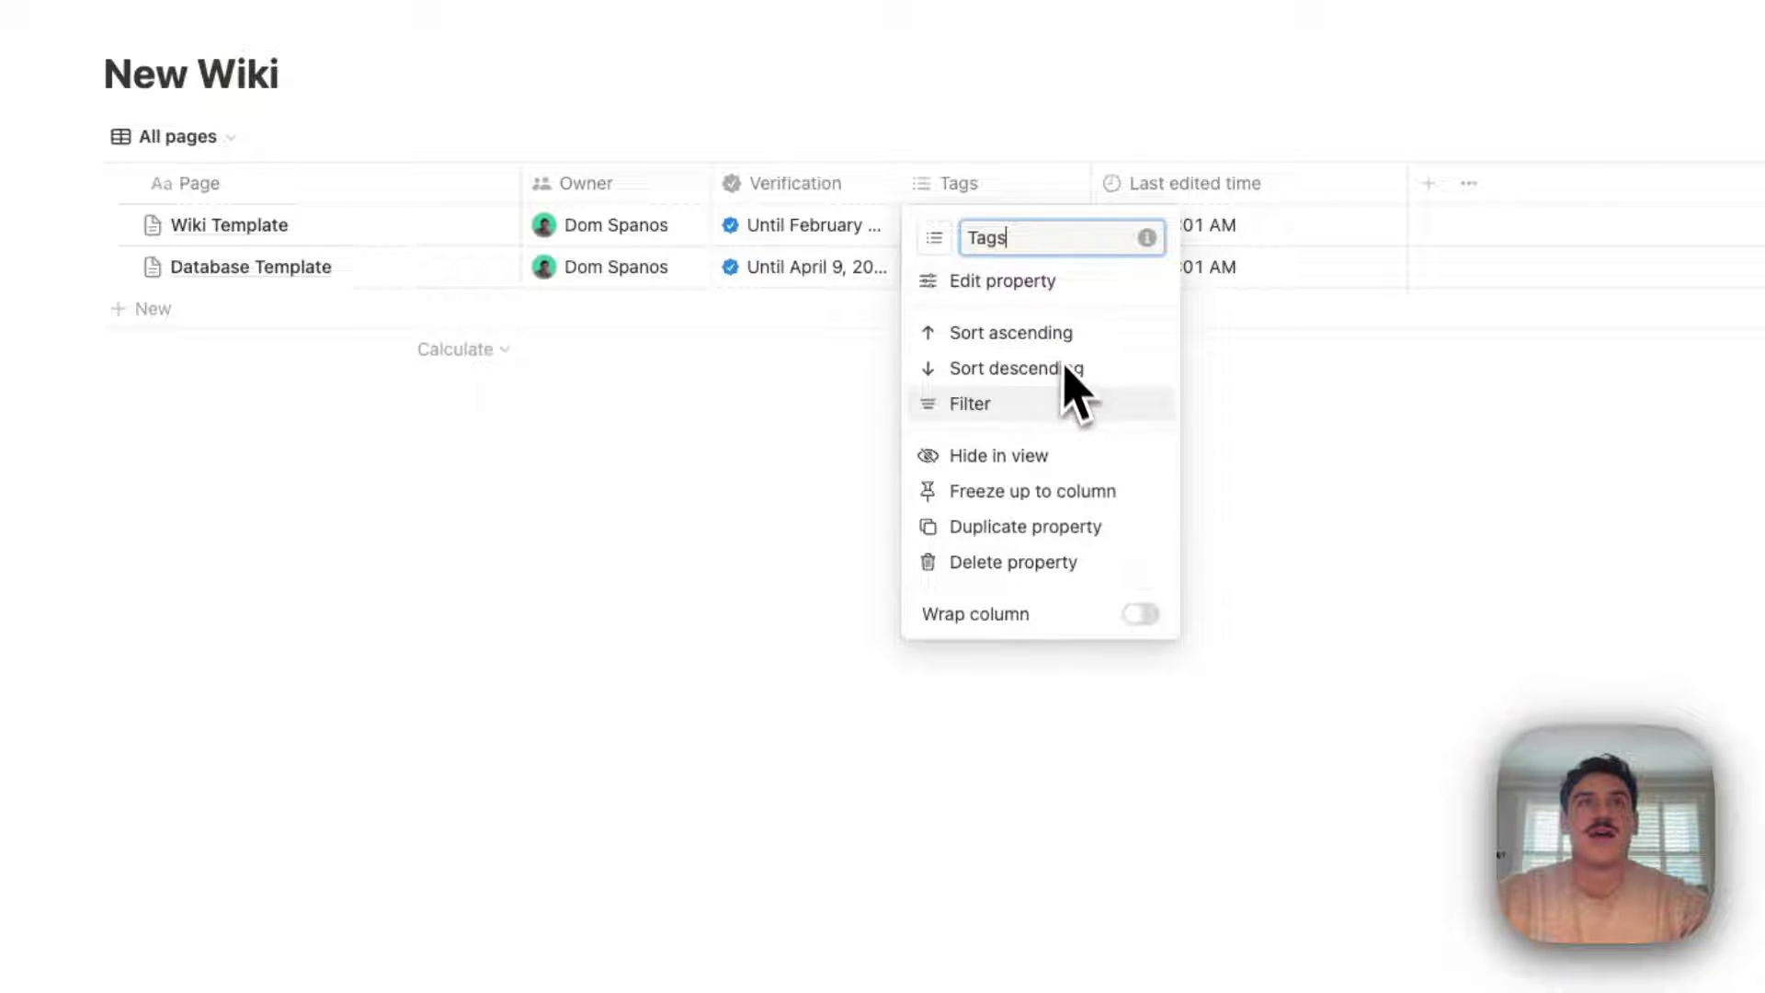
{"action": "left_click", "coordinate": [1081, 526]}
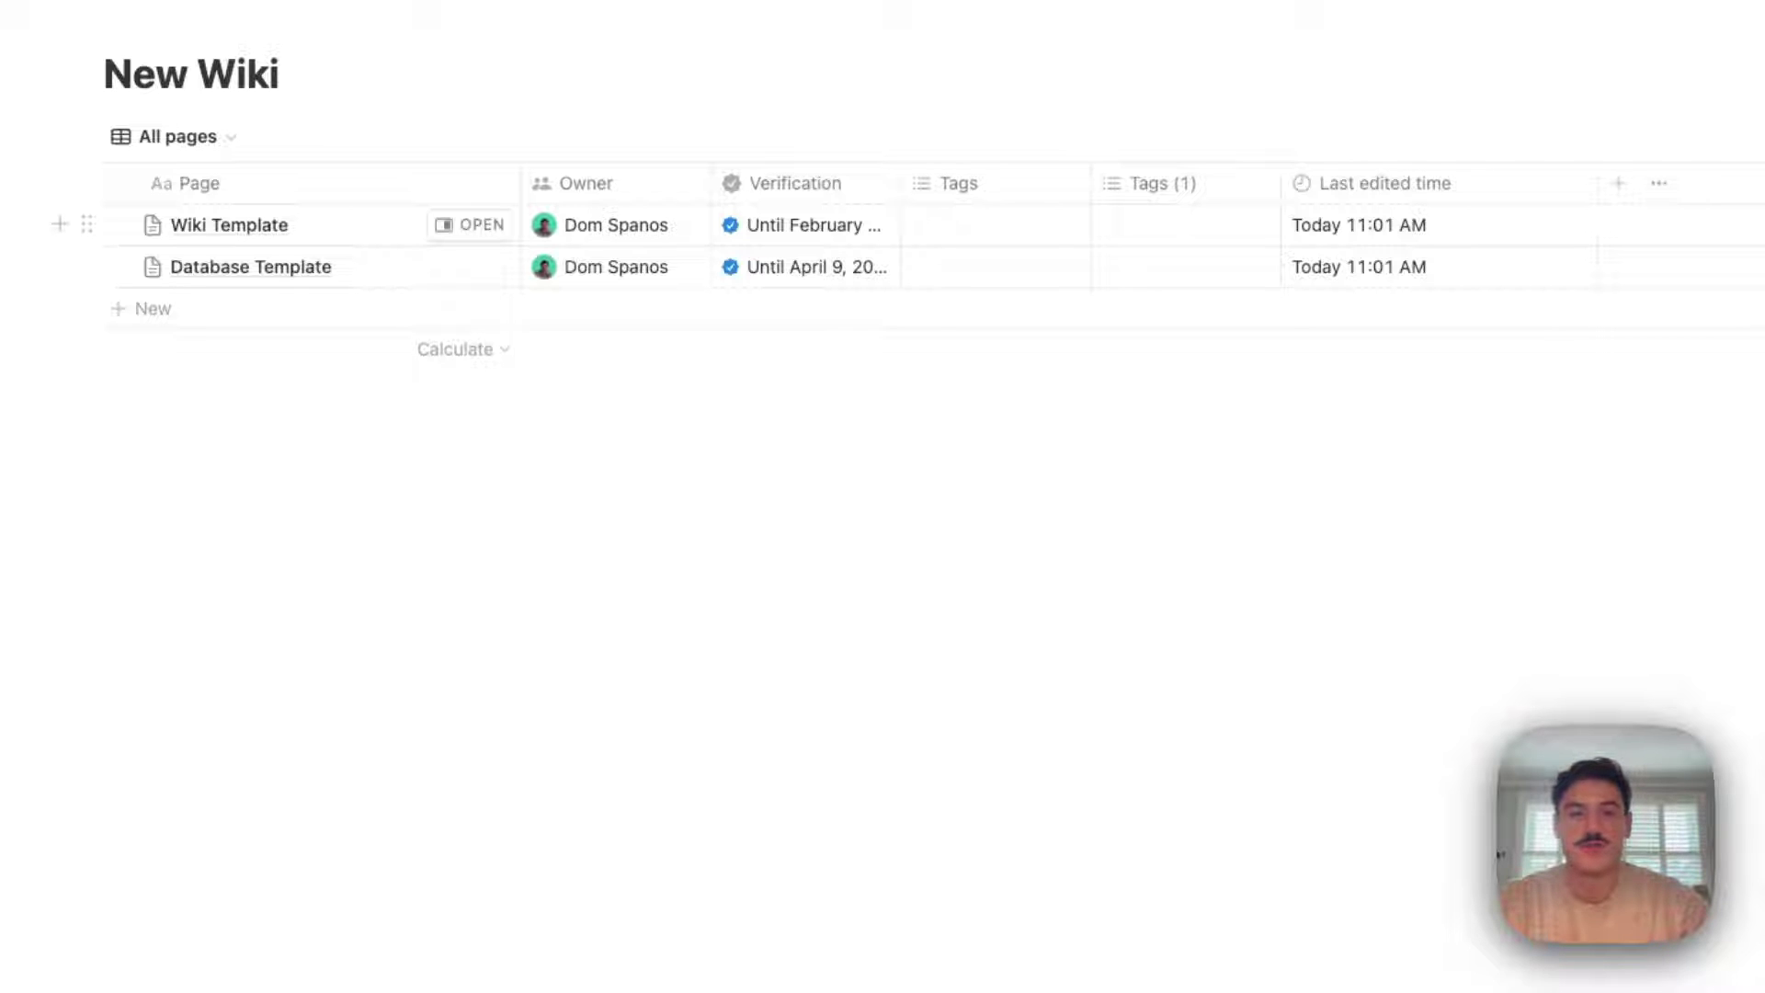
In Wiki Template's Tags cell, delete the Onboarding and Design tag options
{"action": "left_click", "coordinate": [1011, 241]}
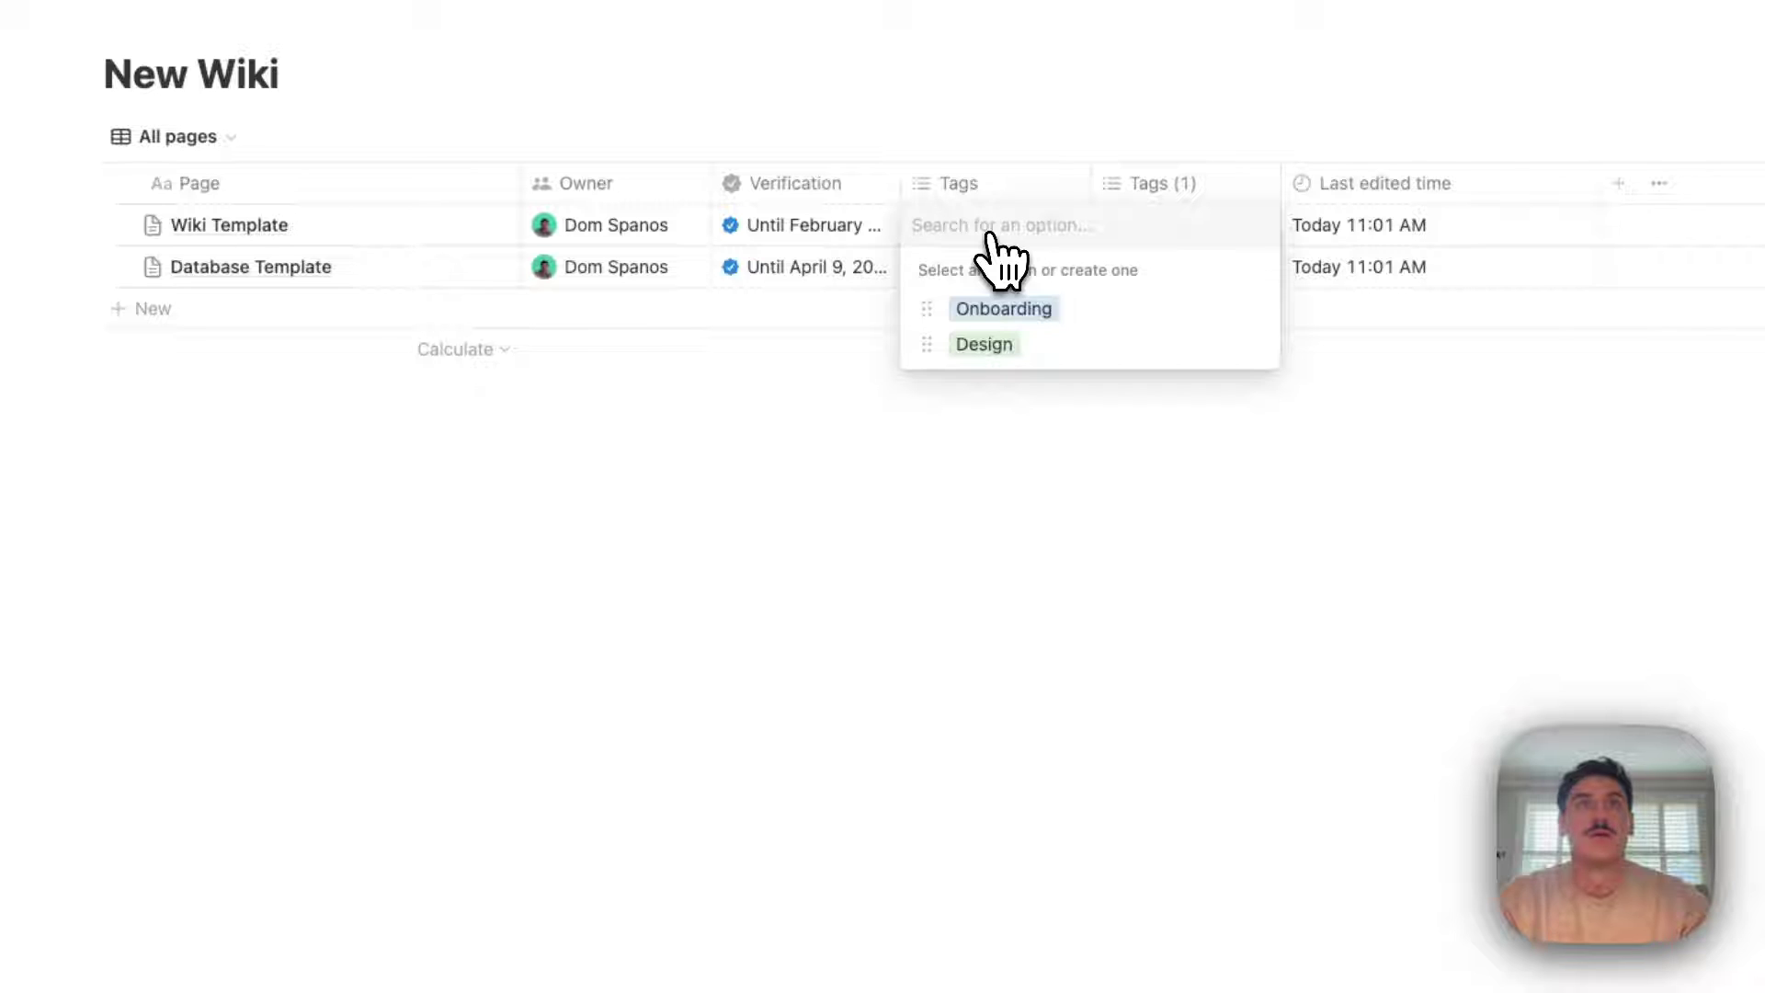
{"action": "left_click", "coordinate": [961, 309]}
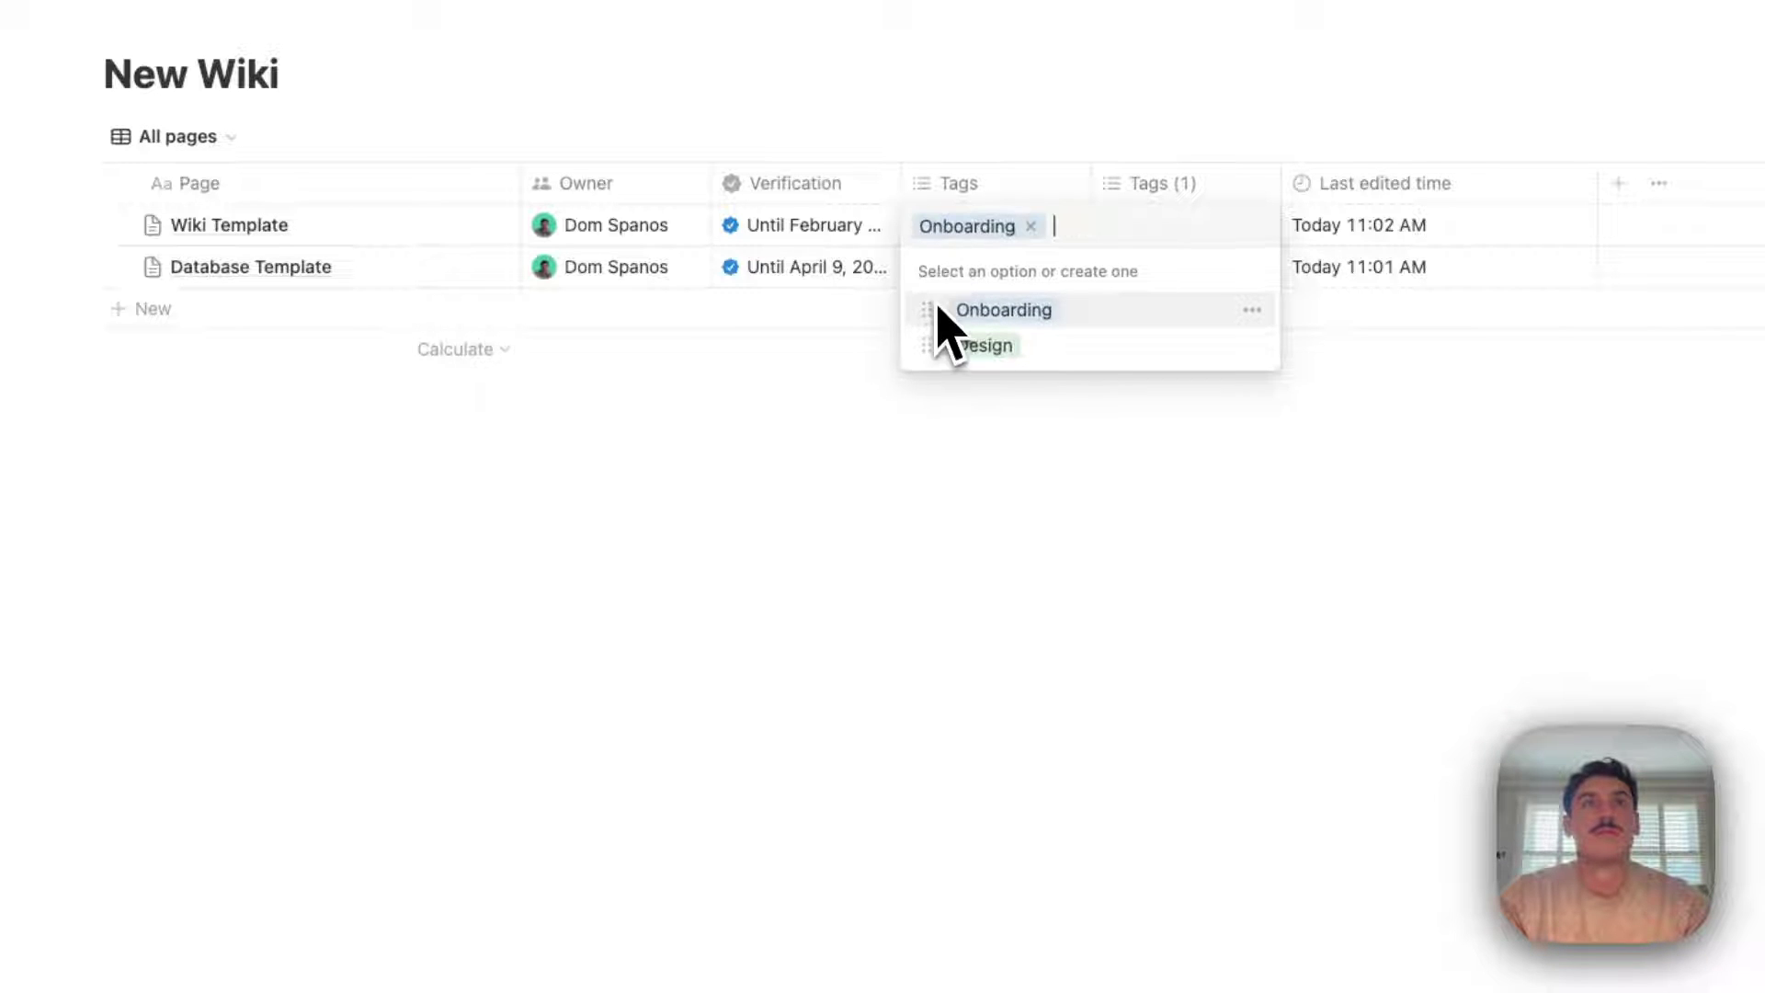
{"action": "left_click", "coordinate": [1006, 299]}
{"action": "left_click", "coordinate": [1251, 310]}
{"action": "left_click", "coordinate": [1268, 414]}
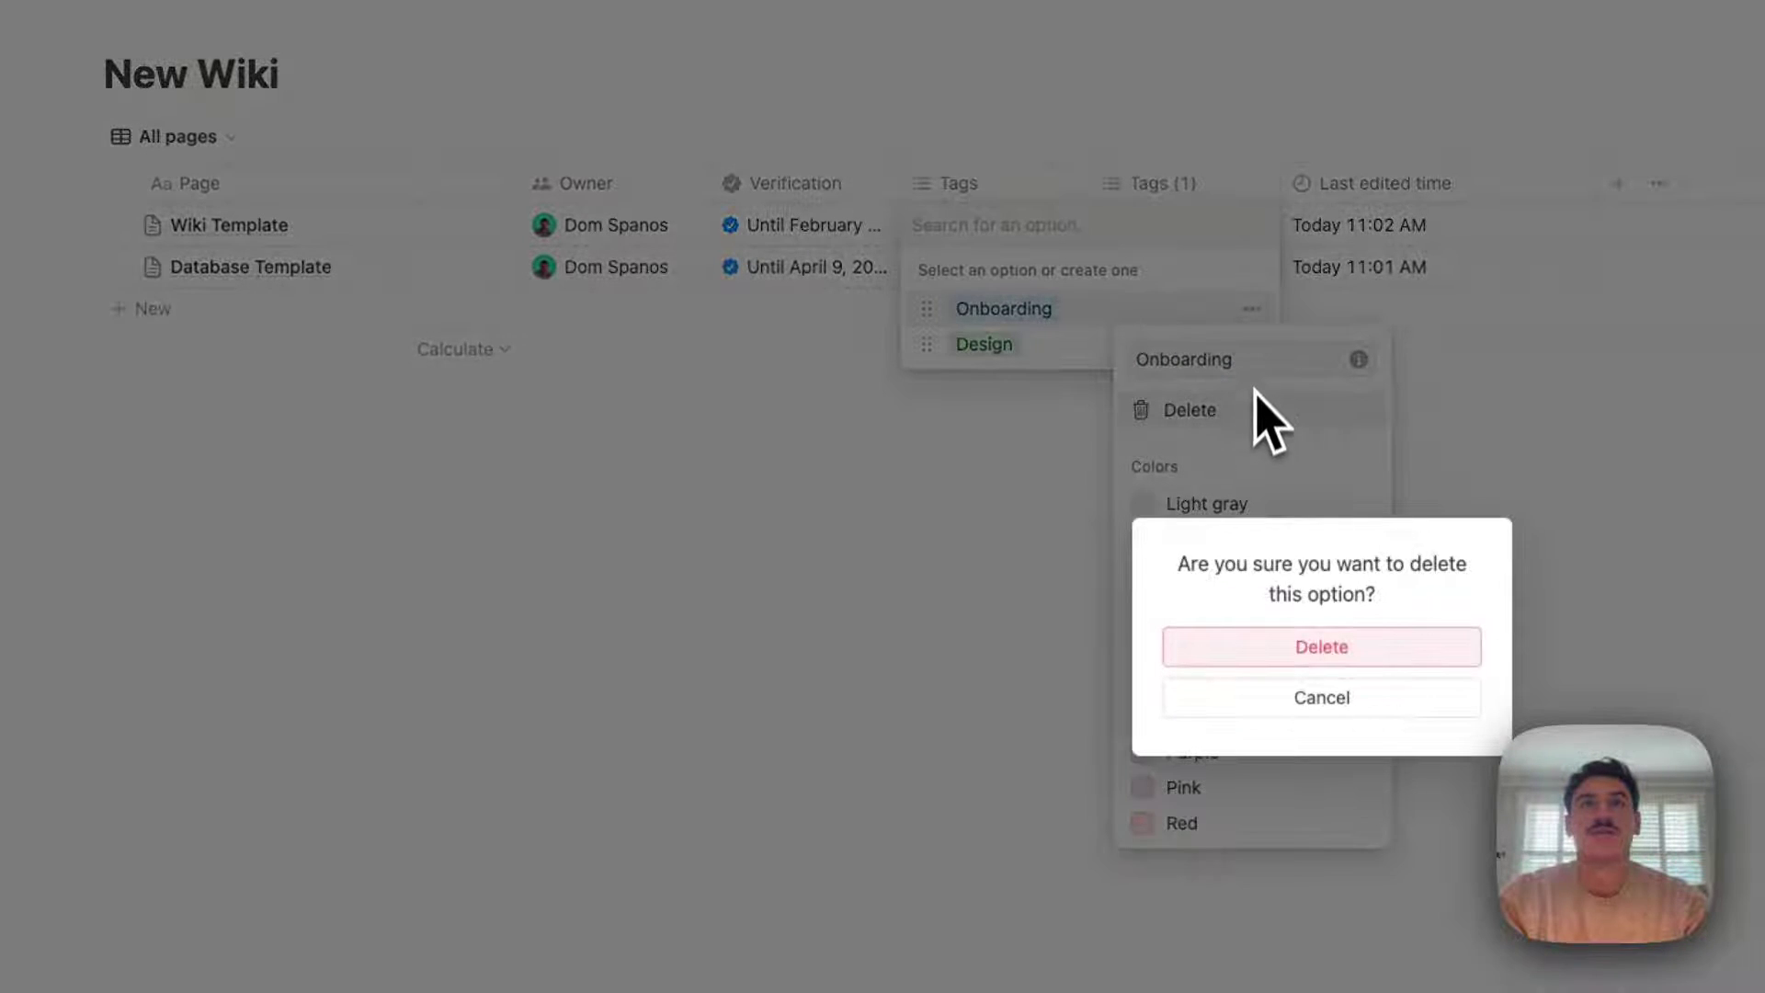
{"action": "left_click", "coordinate": [1273, 648]}
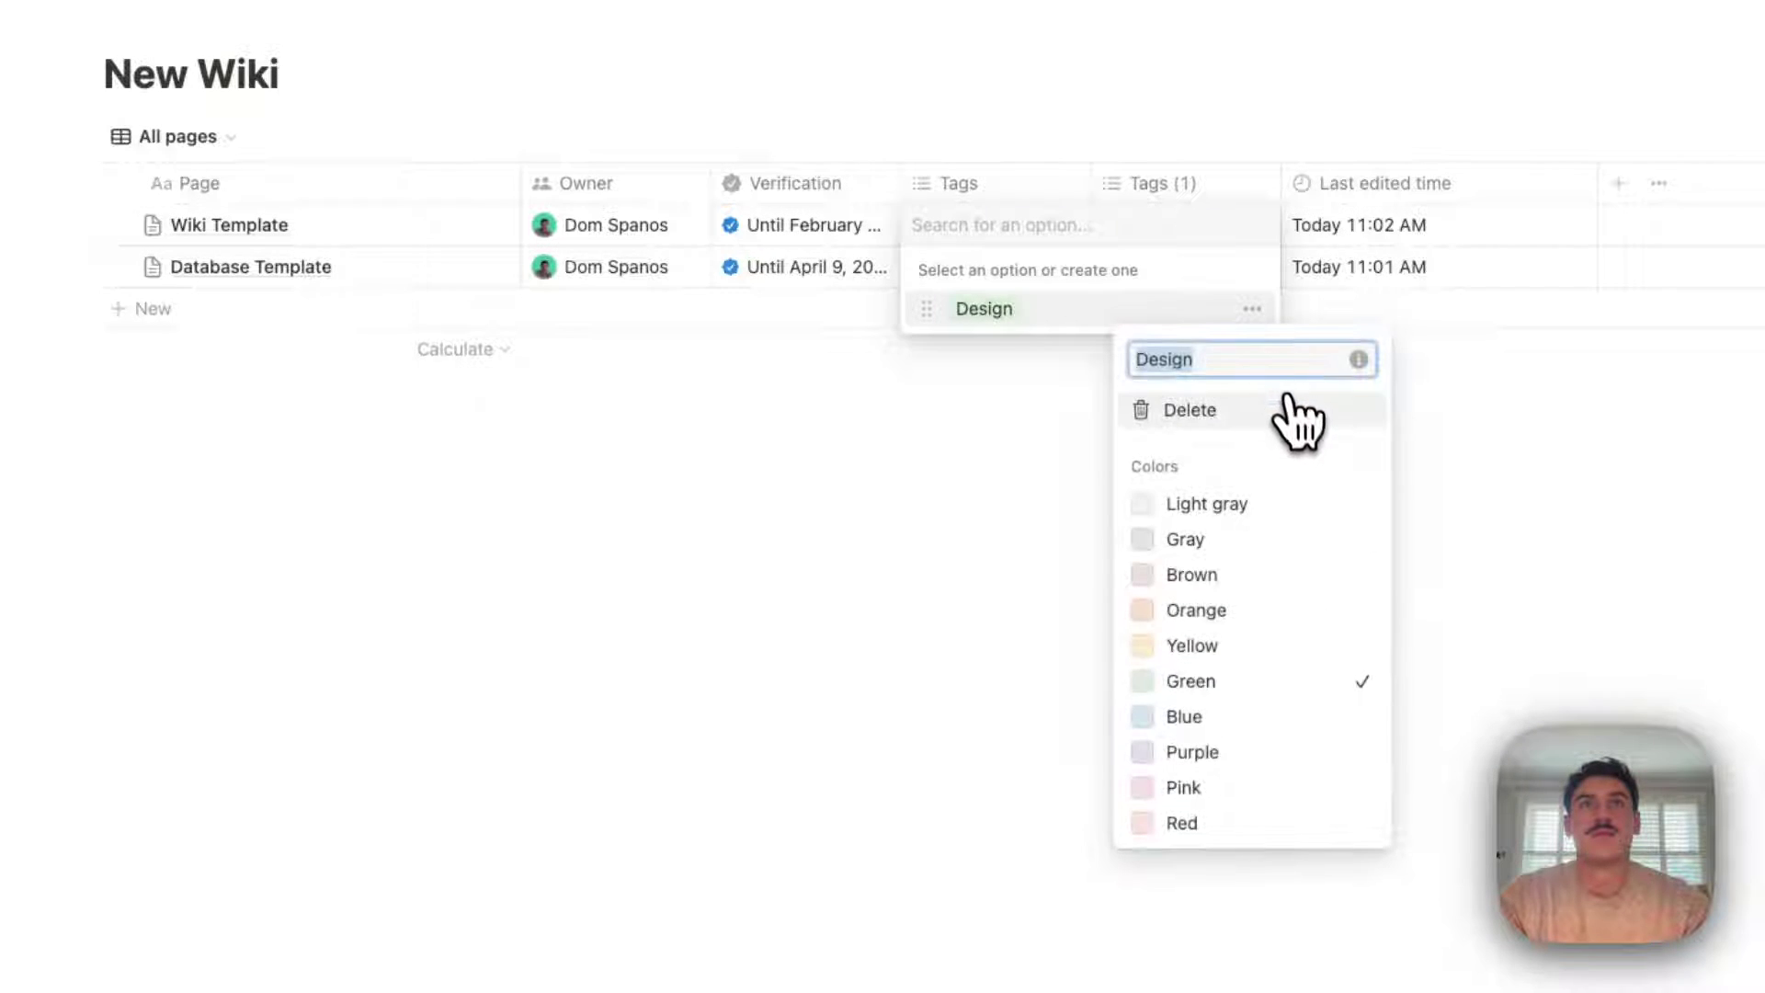
{"action": "left_click", "coordinate": [1296, 411]}
{"action": "left_click", "coordinate": [1270, 646]}
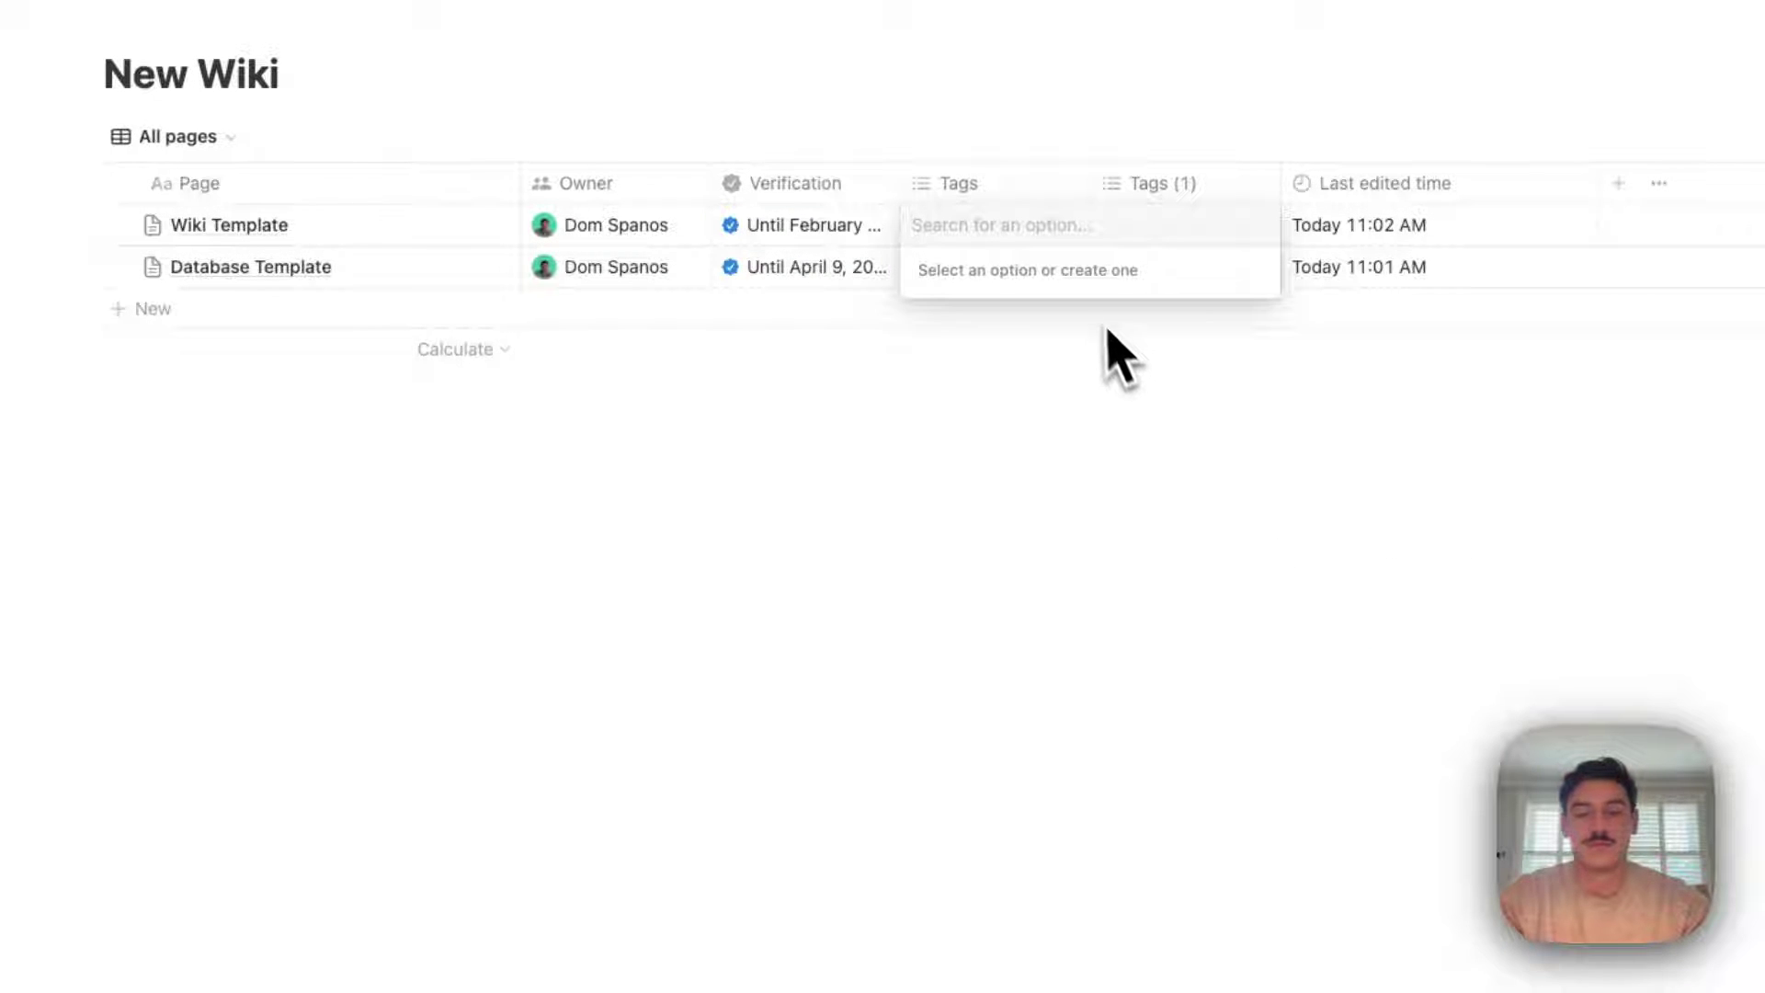
Create and apply tags Sales, Project Team, Operations, Finance and Legal to Wiki Template
{"action": "type", "text": "Sales"}
{"action": "key", "text": "Return"}
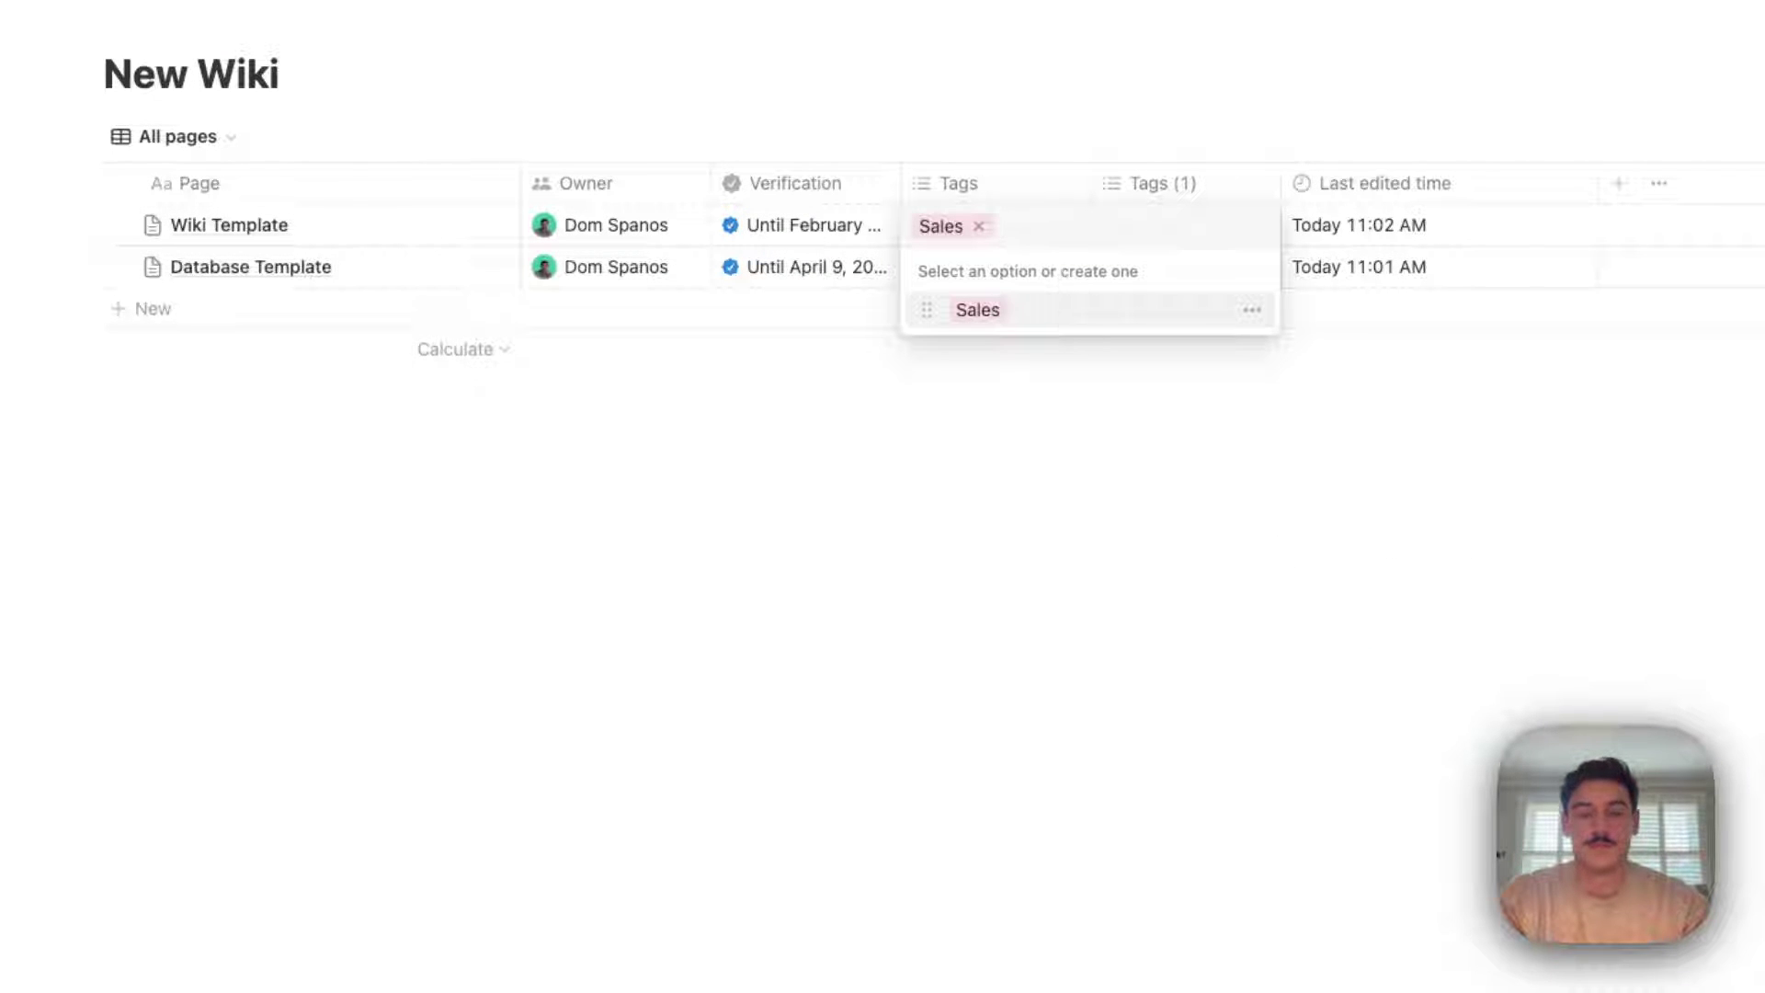
{"action": "type", "text": "Project Team"}
{"action": "key", "text": "Return"}
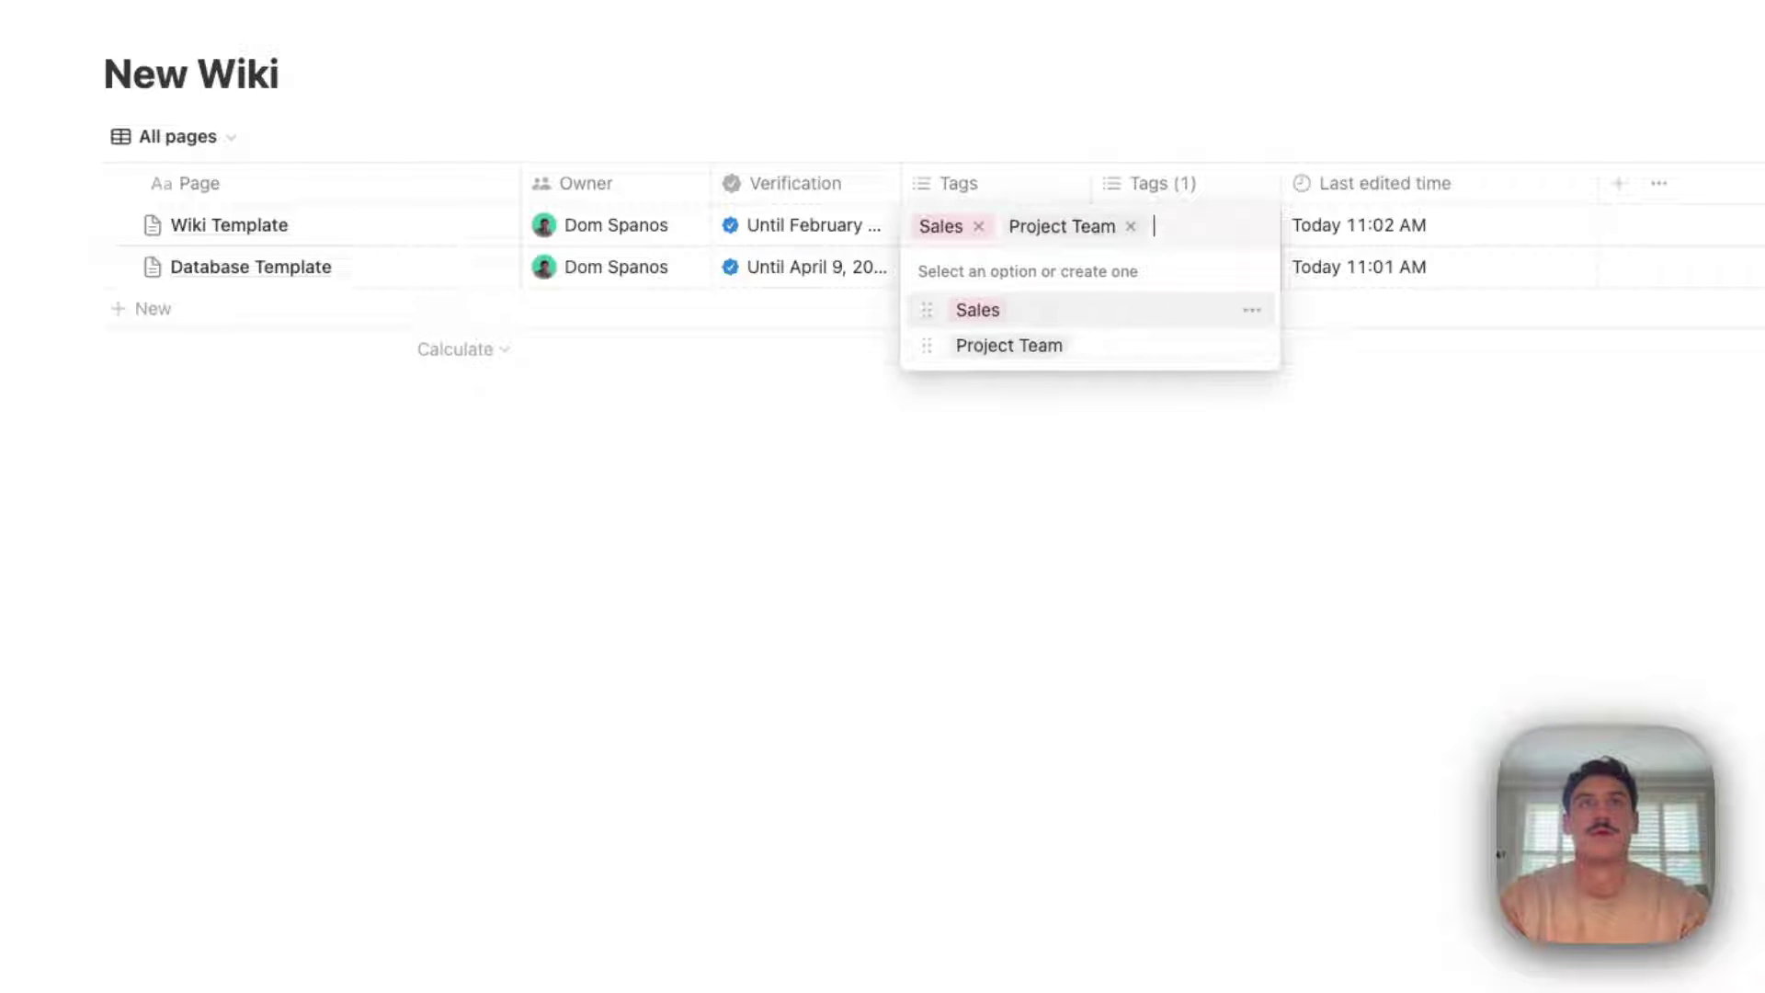
{"action": "type", "text": "Operations"}
{"action": "key", "text": "Return"}
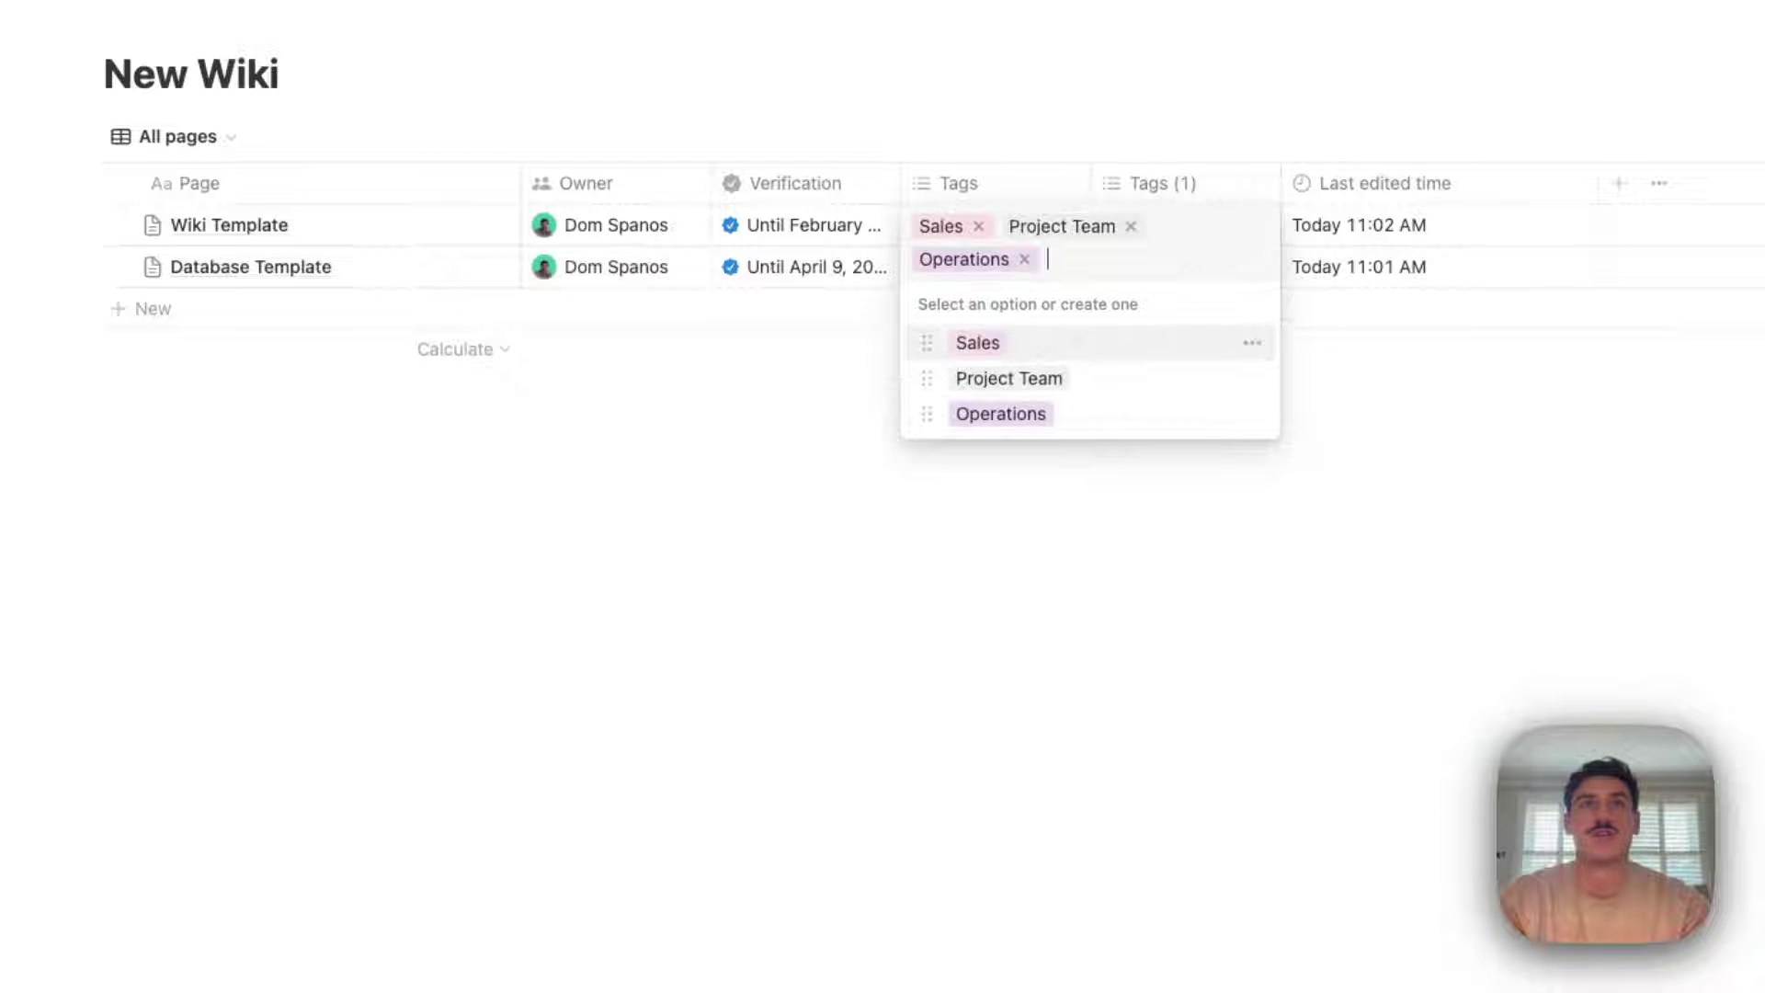
{"action": "type", "text": "Financ"}
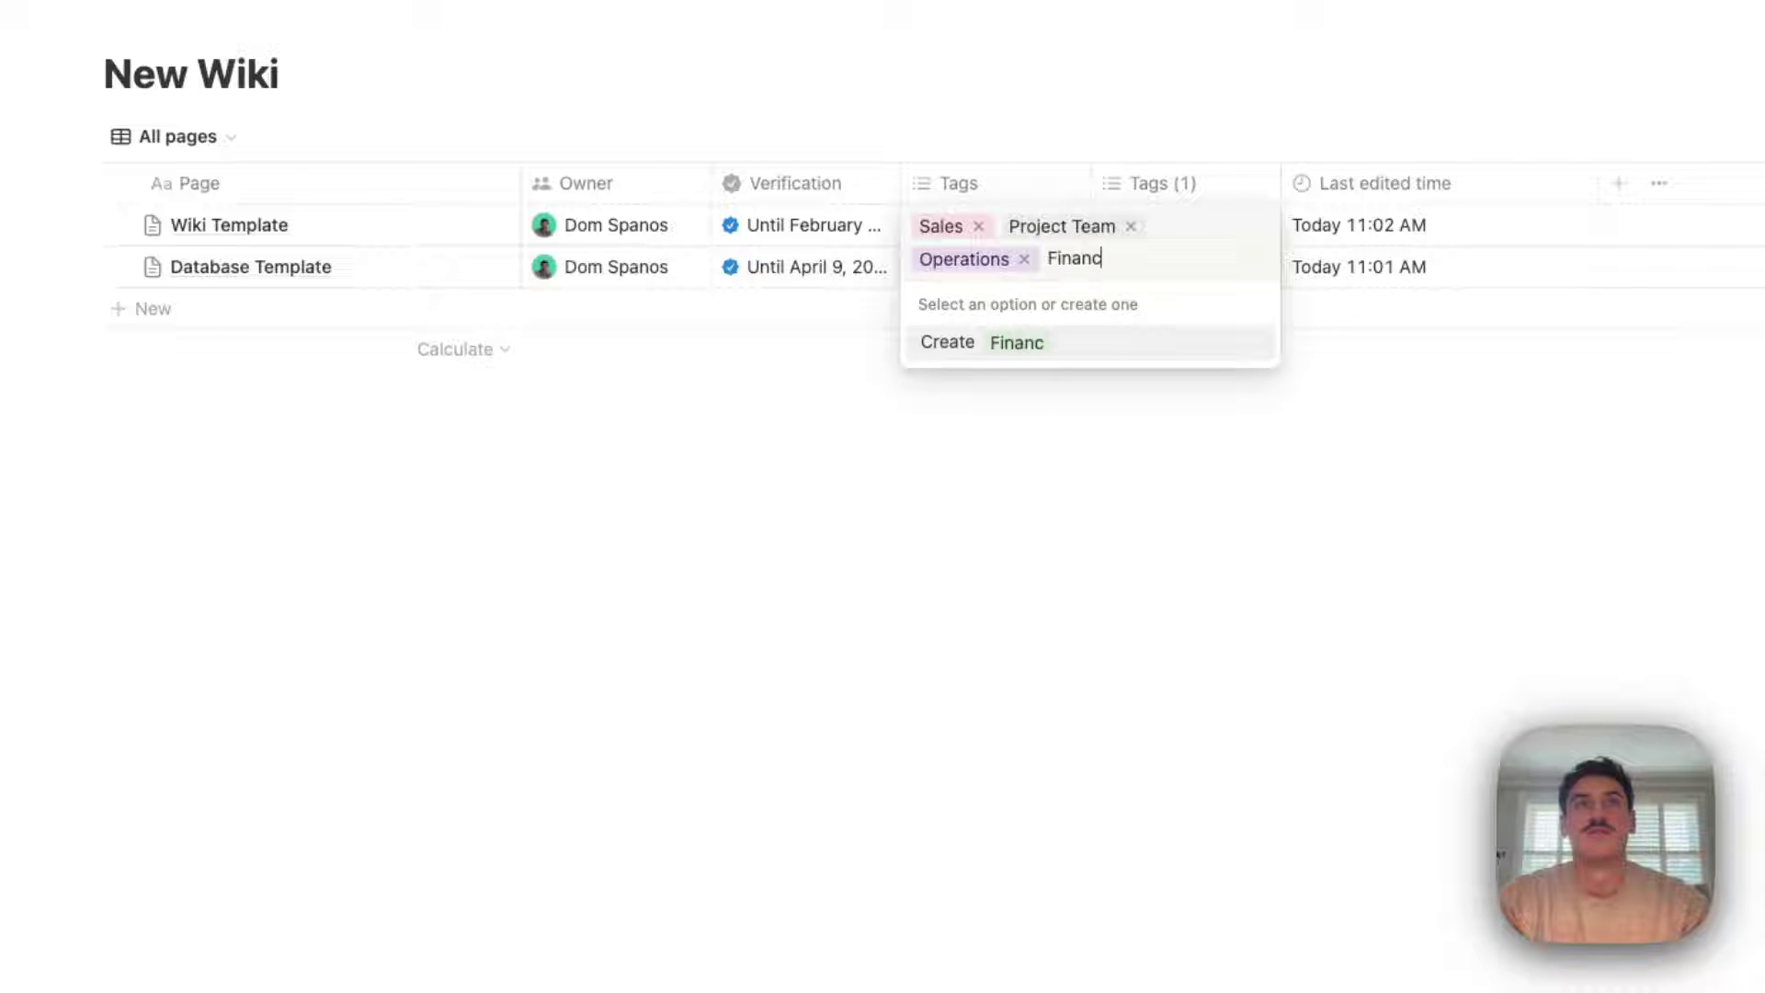
{"action": "type", "text": "e"}
{"action": "key", "text": "Return"}
{"action": "type", "text": "Lega"}
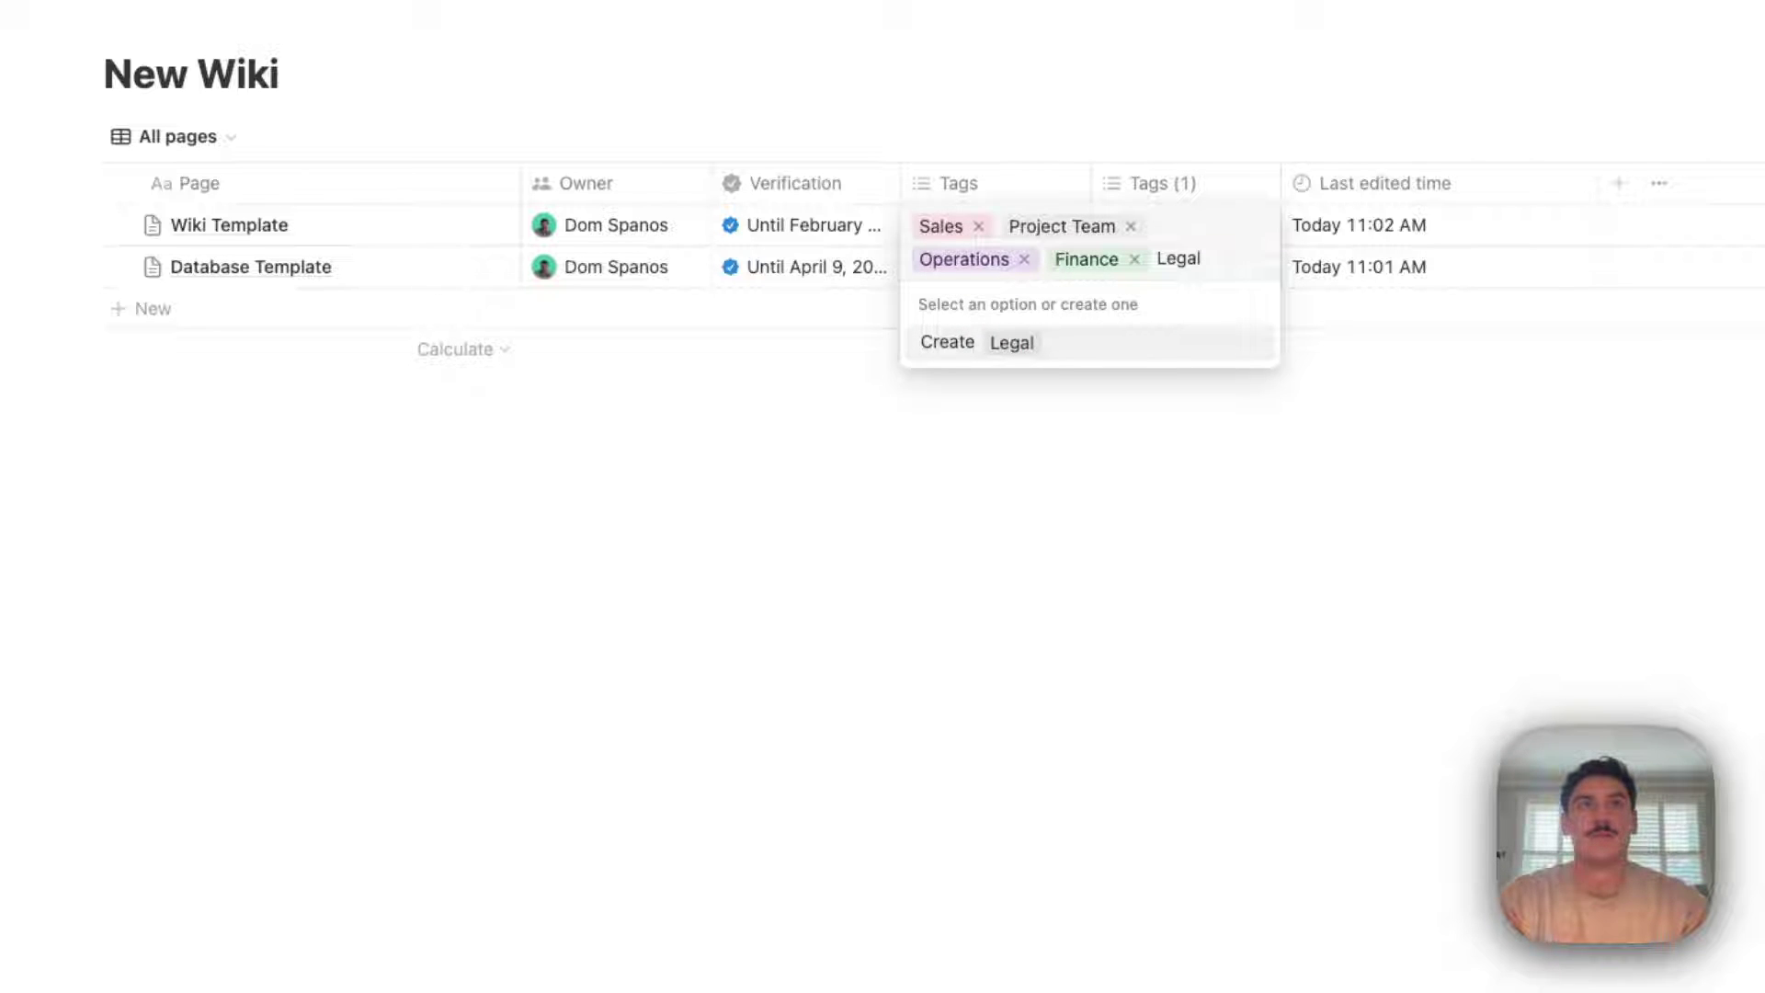
{"action": "type", "text": "l"}
{"action": "key", "text": "Return"}
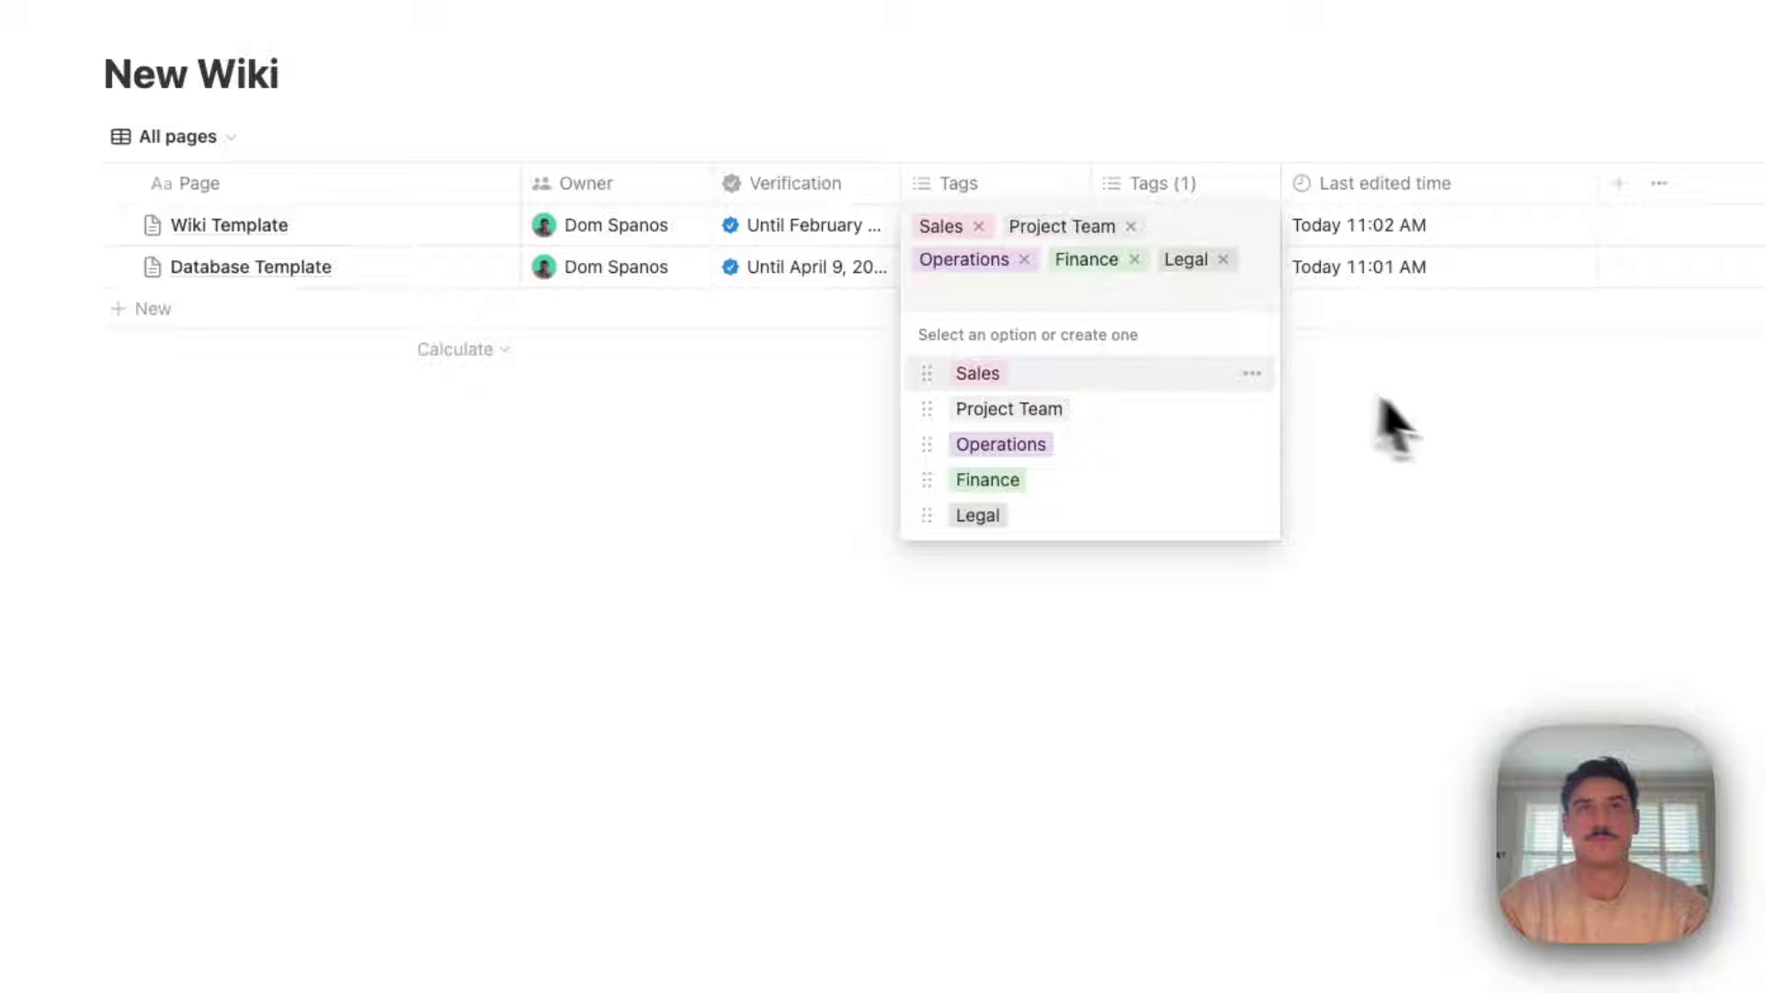
{"action": "key", "text": "Escape"}
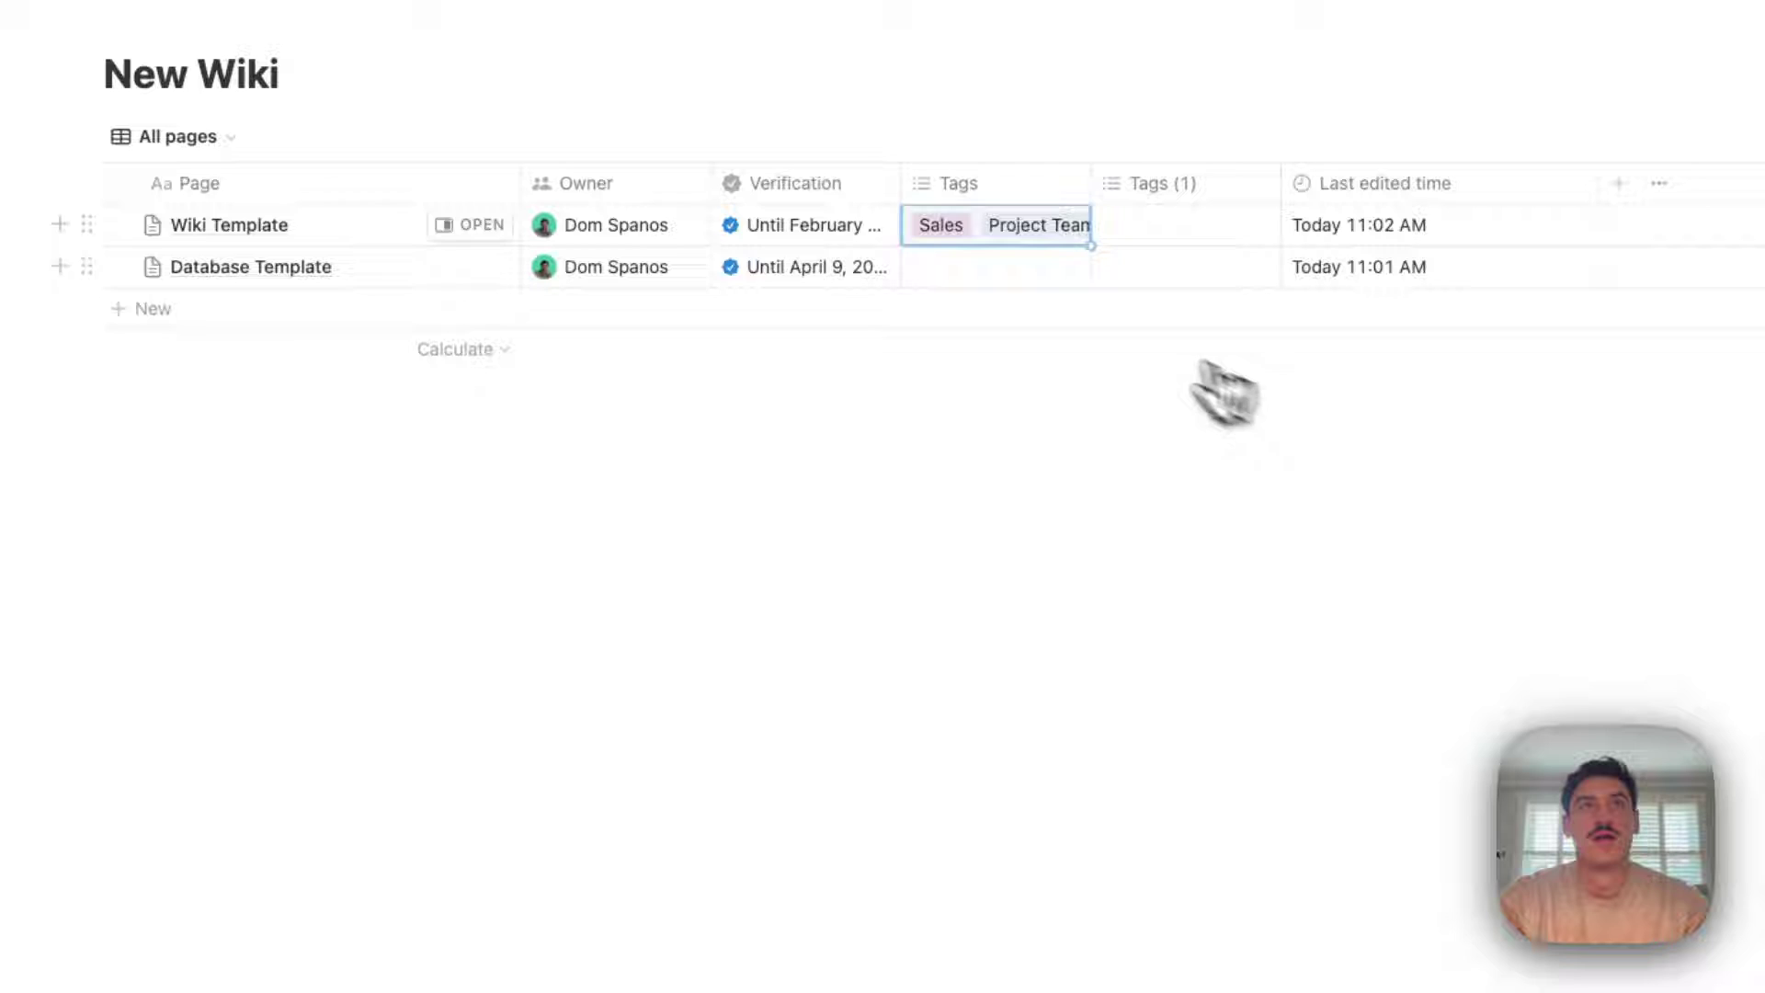
Narrow the original Tags column and rename it to Function
{"action": "left_click", "coordinate": [1046, 195]}
{"action": "key", "text": "Escape"}
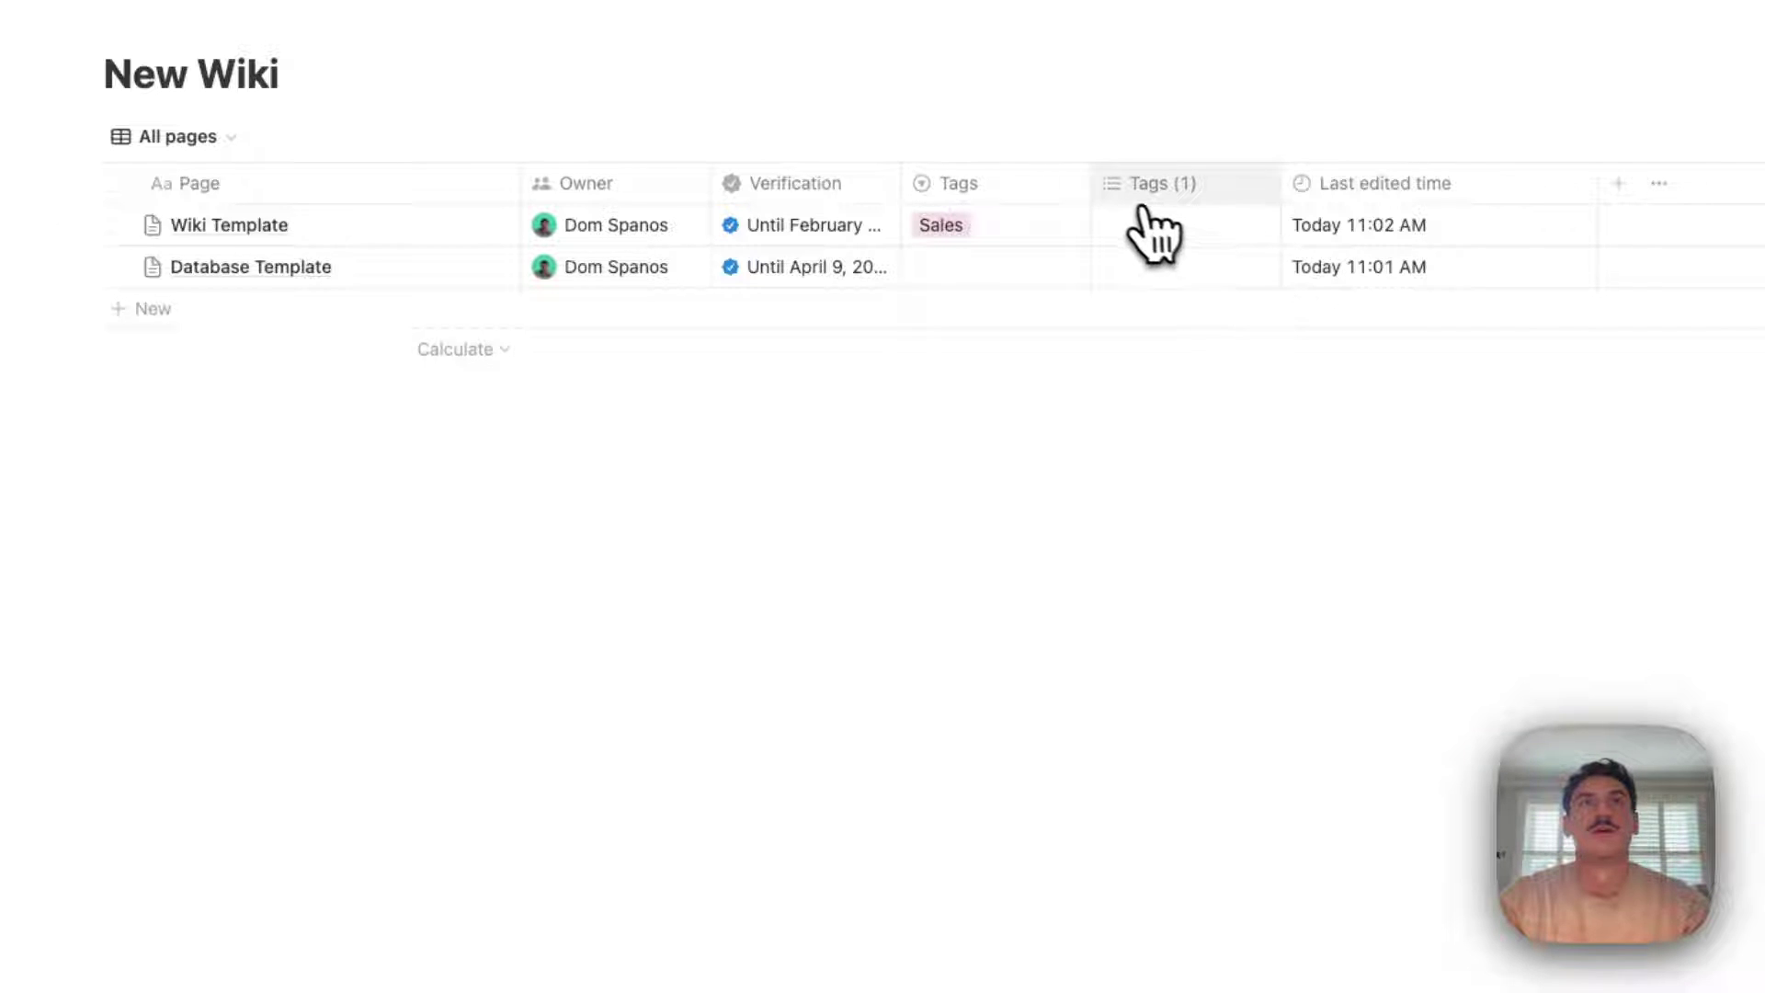
{"action": "left_click_drag", "start_coordinate": [1092, 190], "coordinate": [1026, 196]}
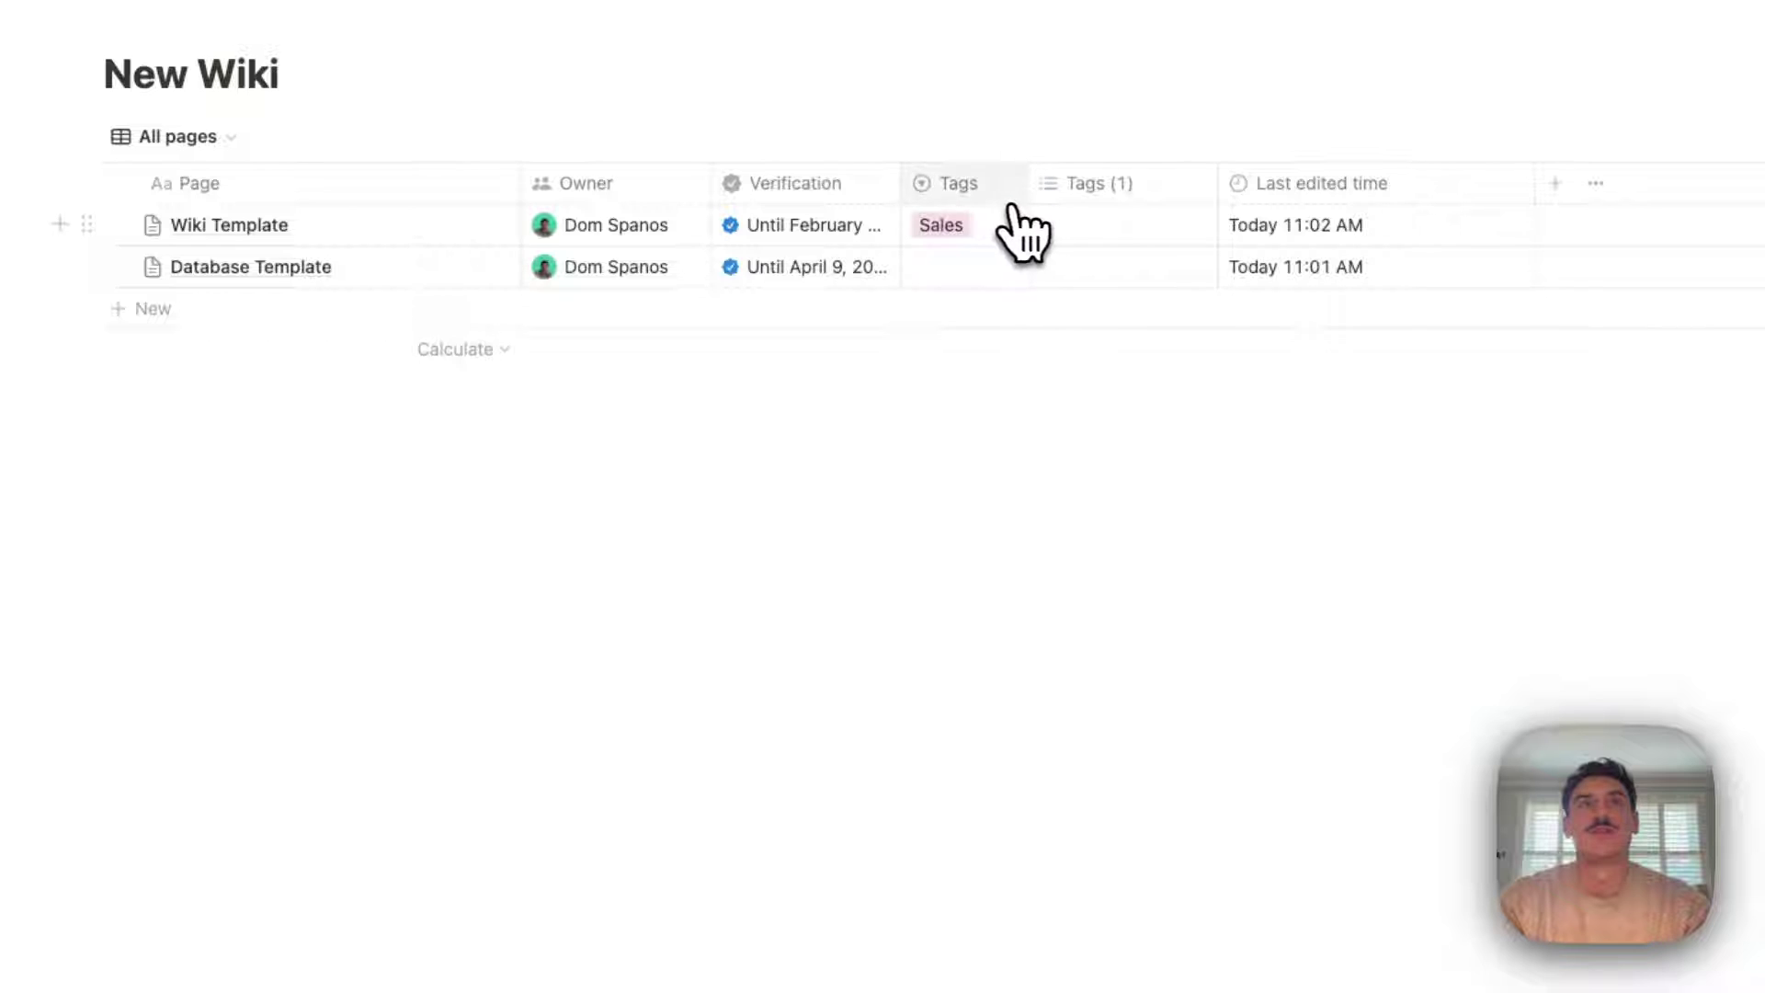
{"action": "left_click", "coordinate": [981, 195]}
{"action": "type", "text": "Function"}
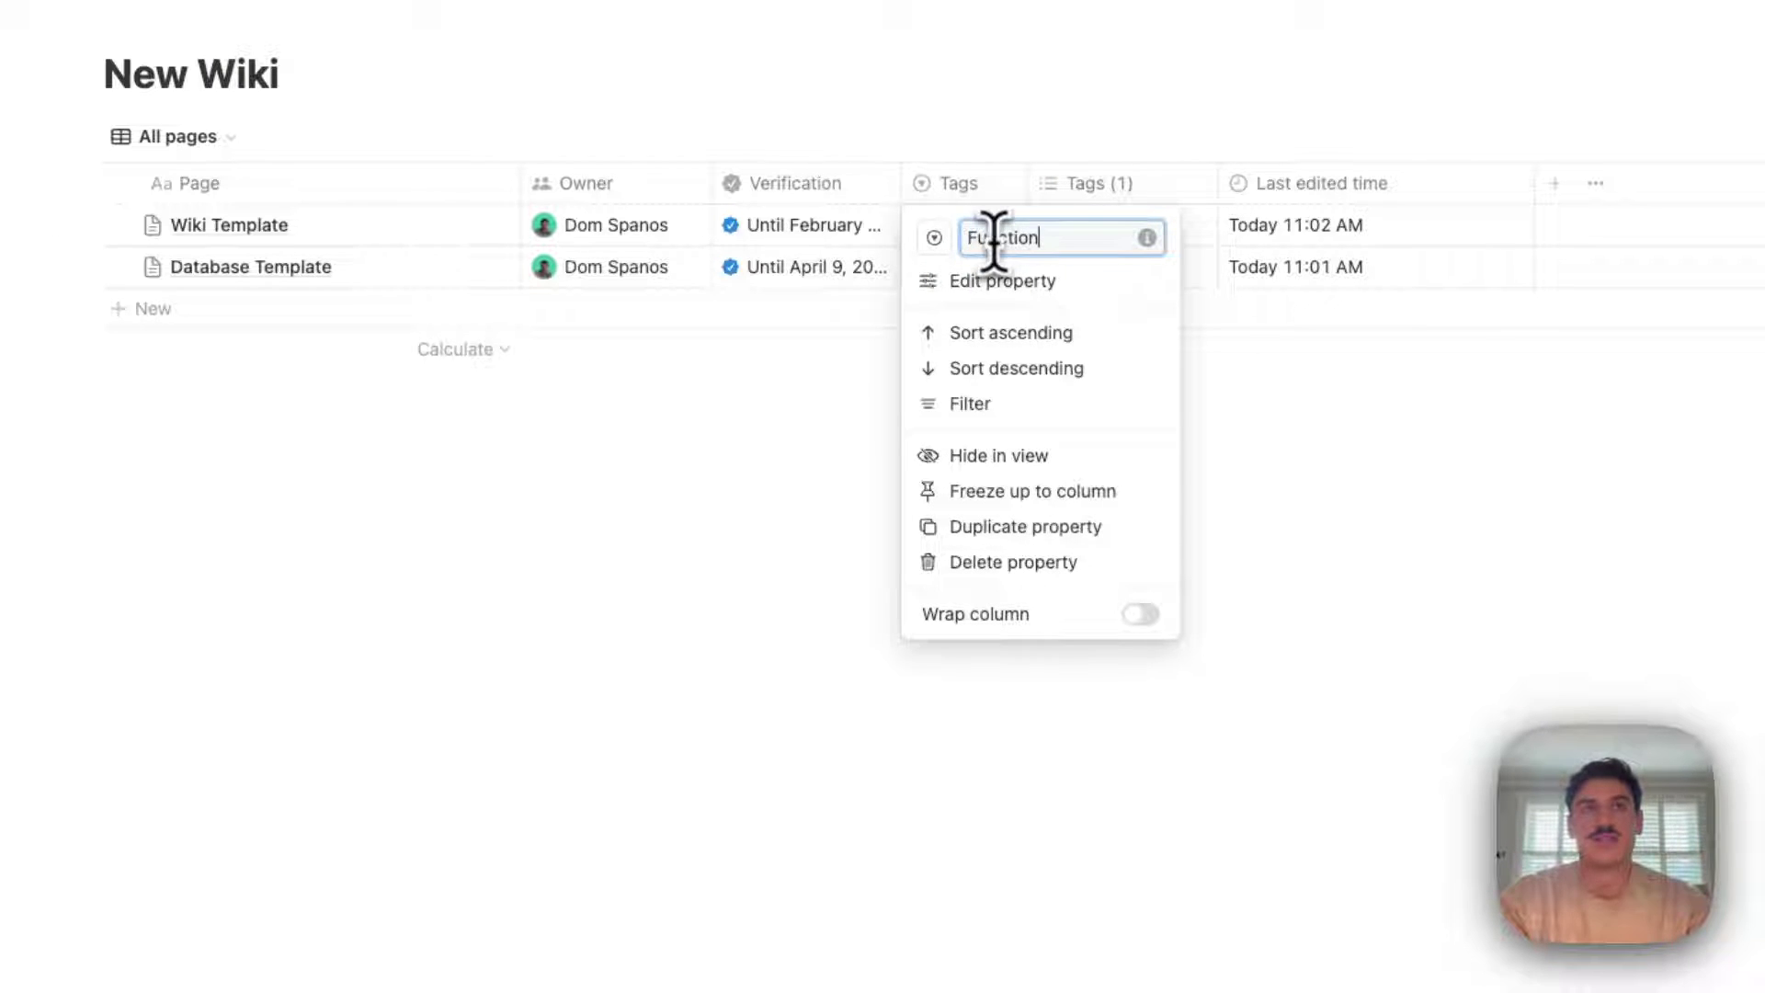
{"action": "left_click", "coordinate": [1261, 441]}
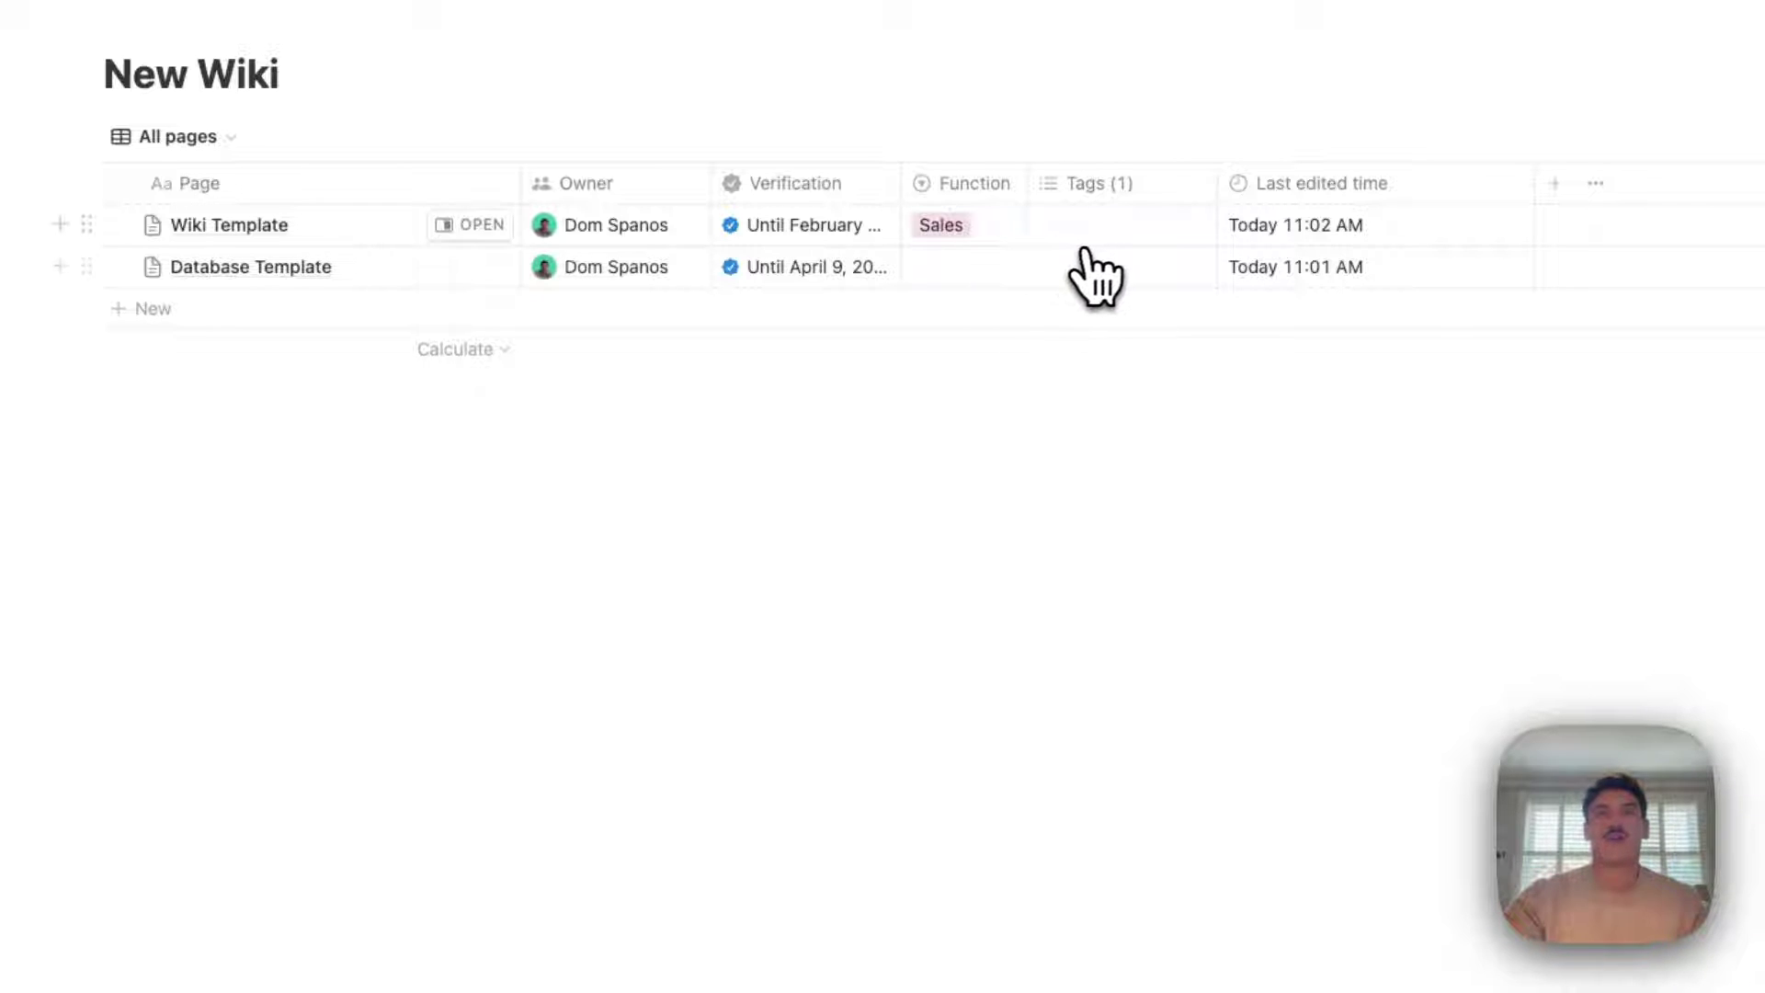
Tag Wiki Template with new Updates and Financials tags in the Tags (1) column
{"action": "left_click", "coordinate": [1115, 261]}
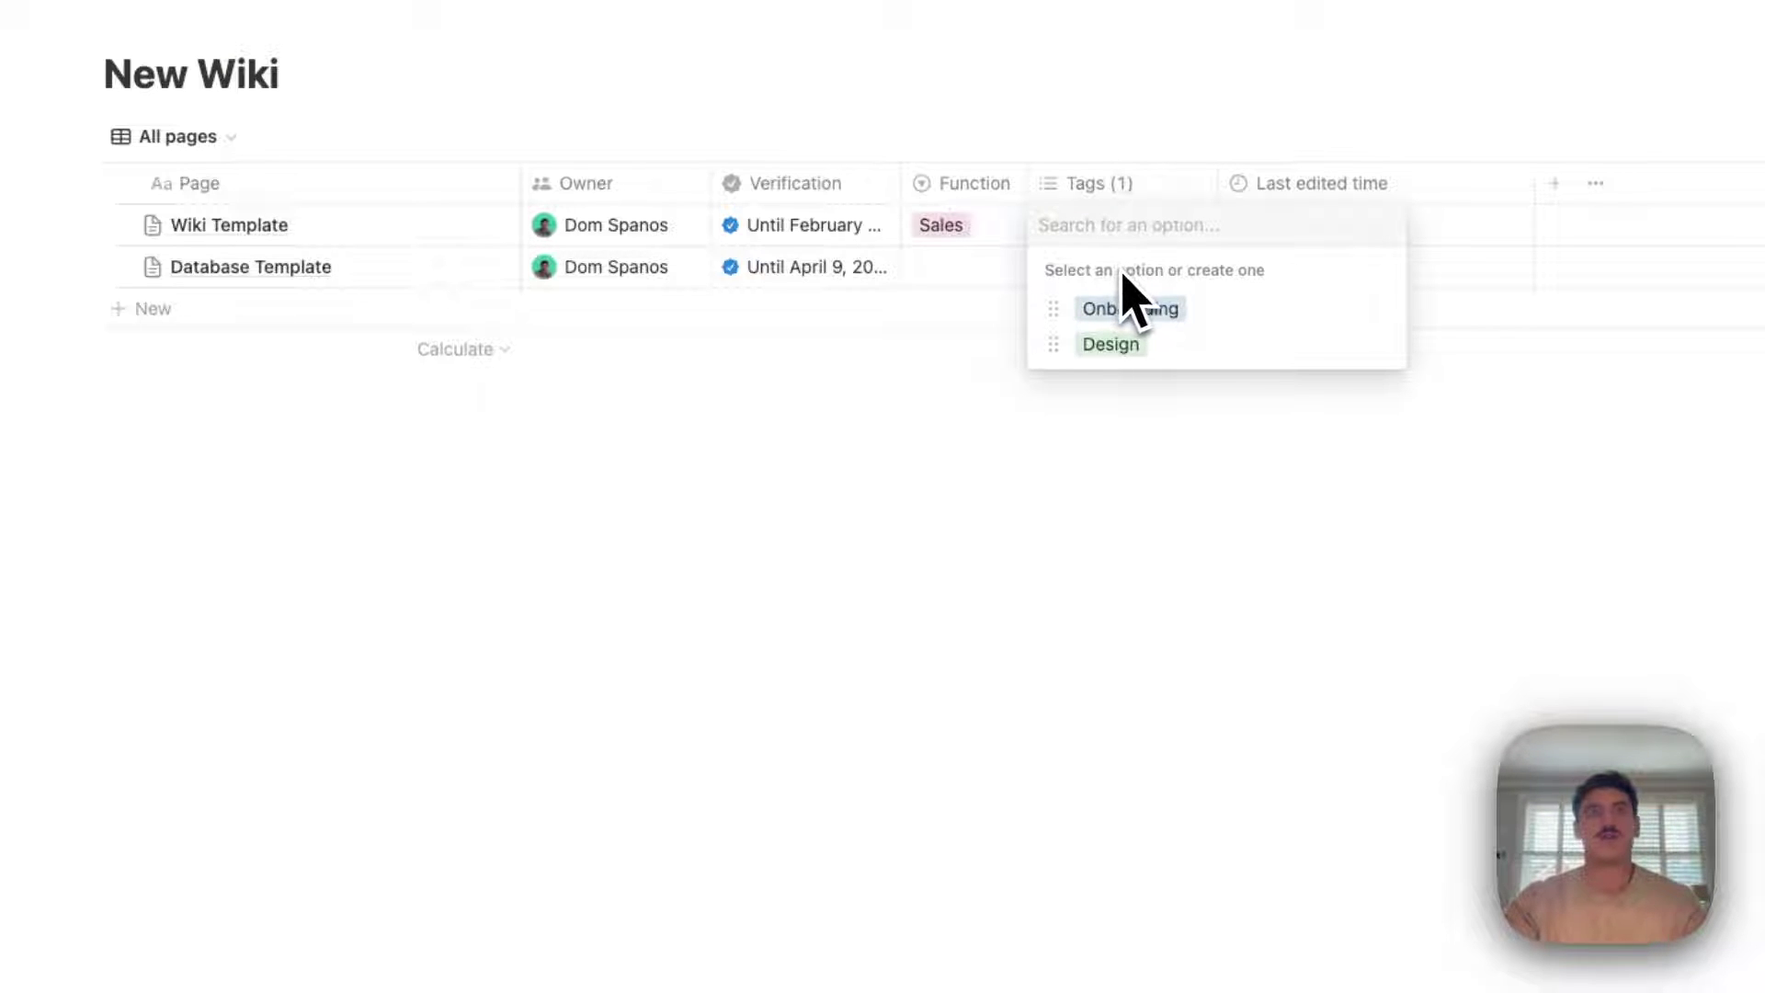
{"action": "type", "text": "Updates"}
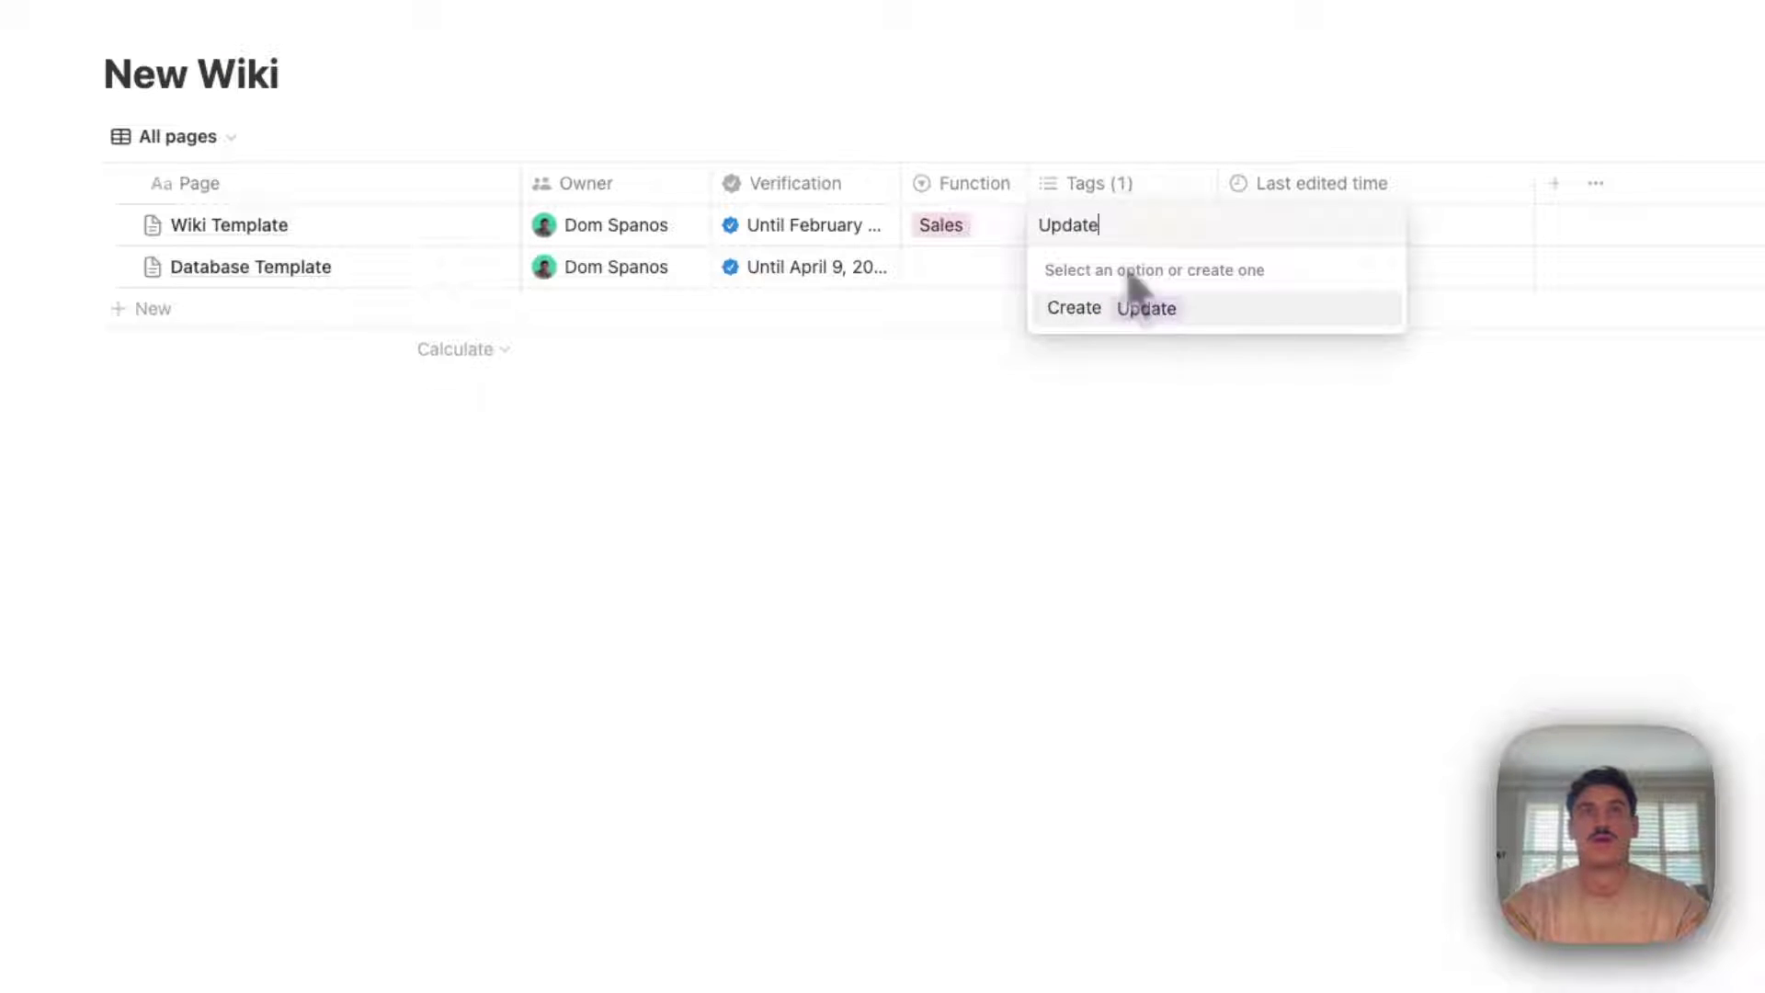
{"action": "key", "text": "Return"}
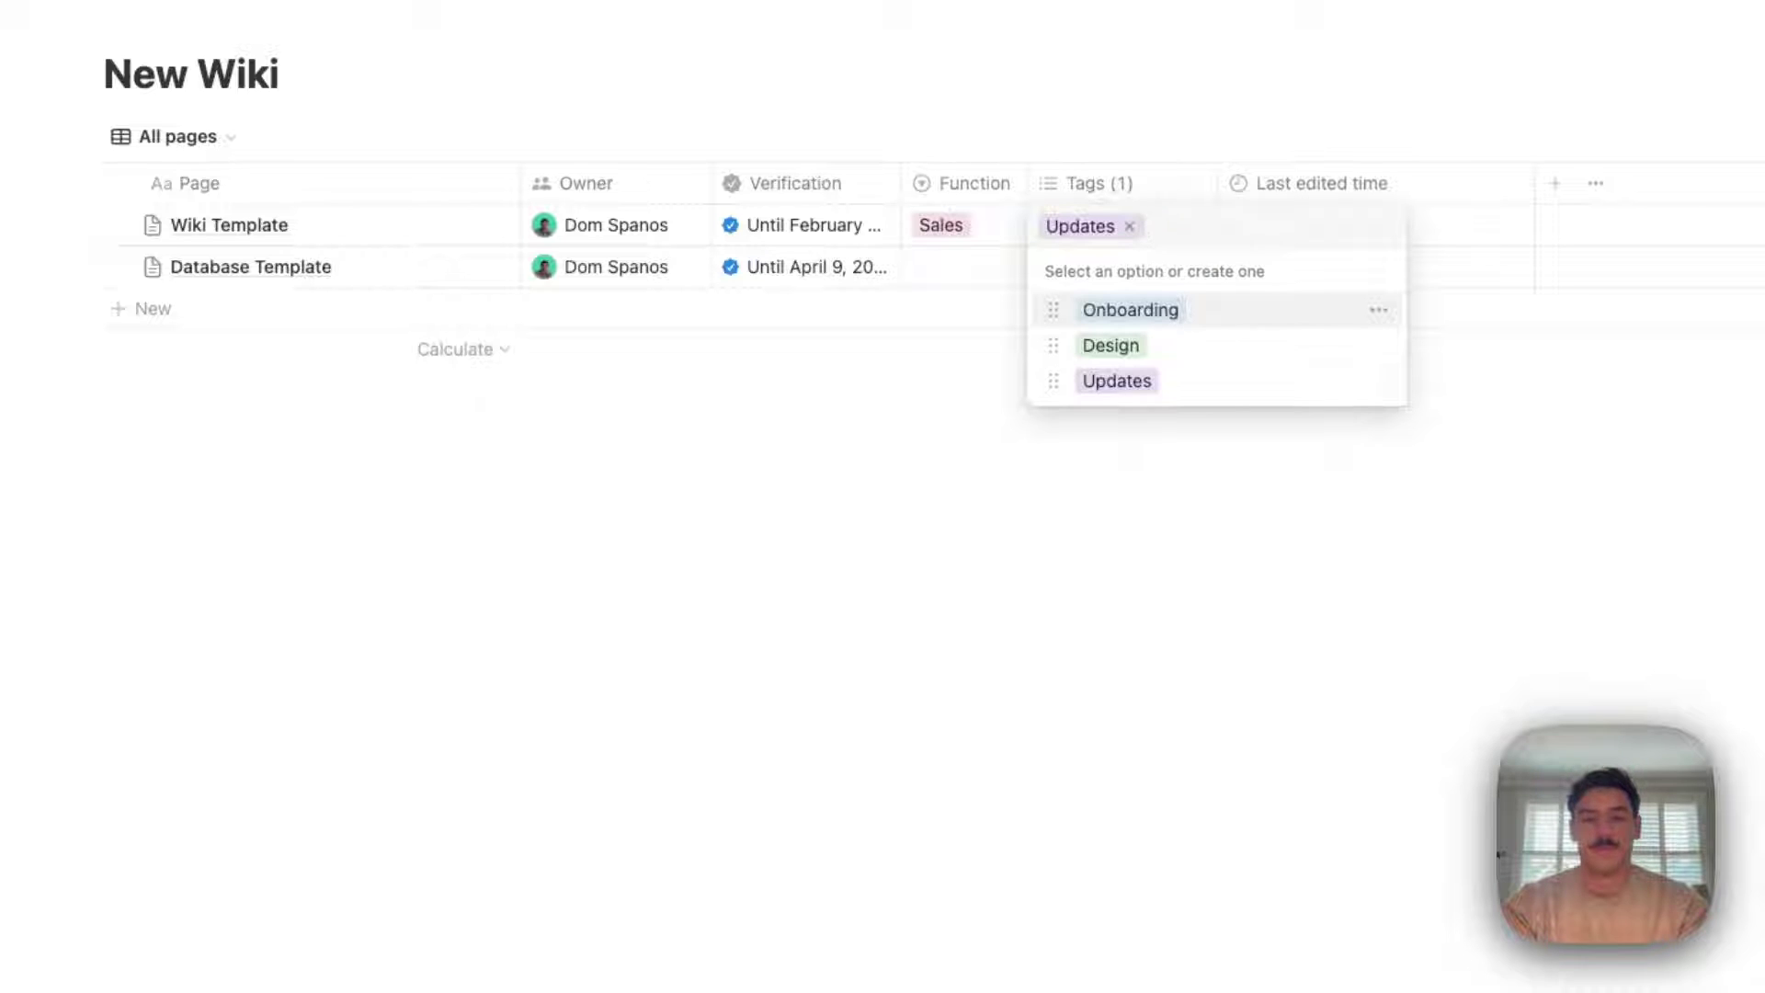
{"action": "type", "text": "Gin"}
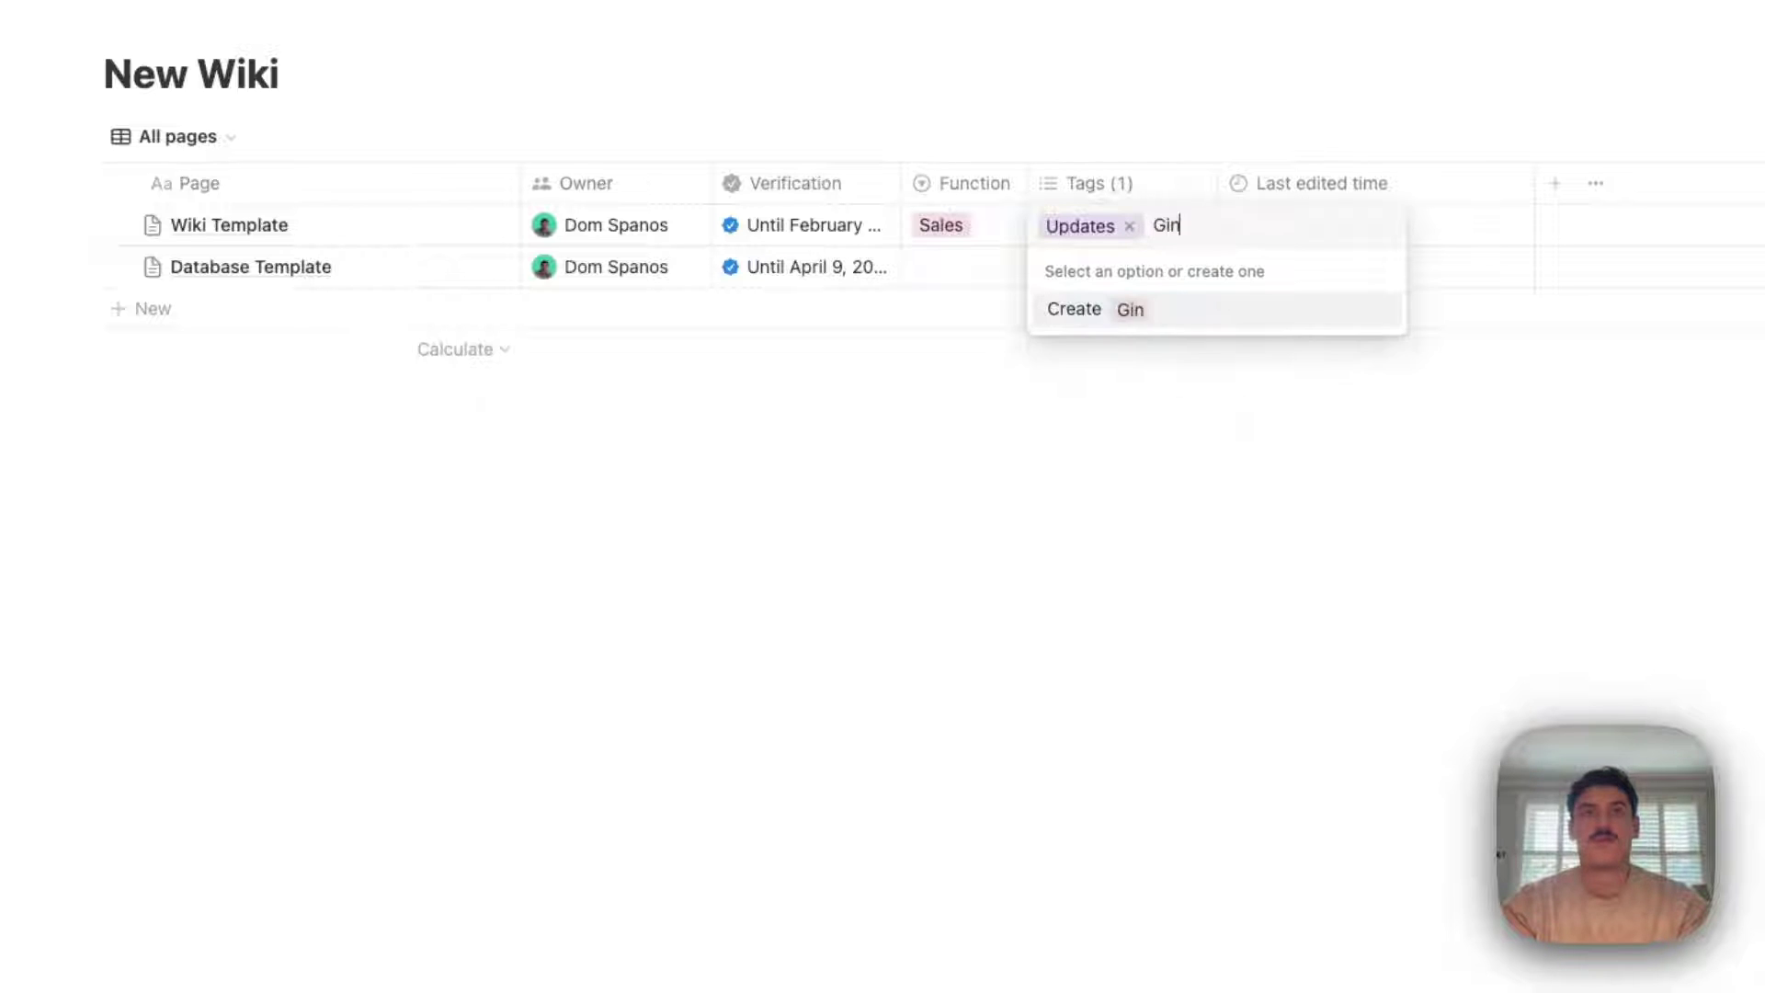
{"action": "key", "text": "BackSpace"}
{"action": "key", "text": "BackSpace"}
{"action": "key", "text": "BackSpace"}
{"action": "type", "text": "Financials"}
{"action": "key", "text": "Return"}
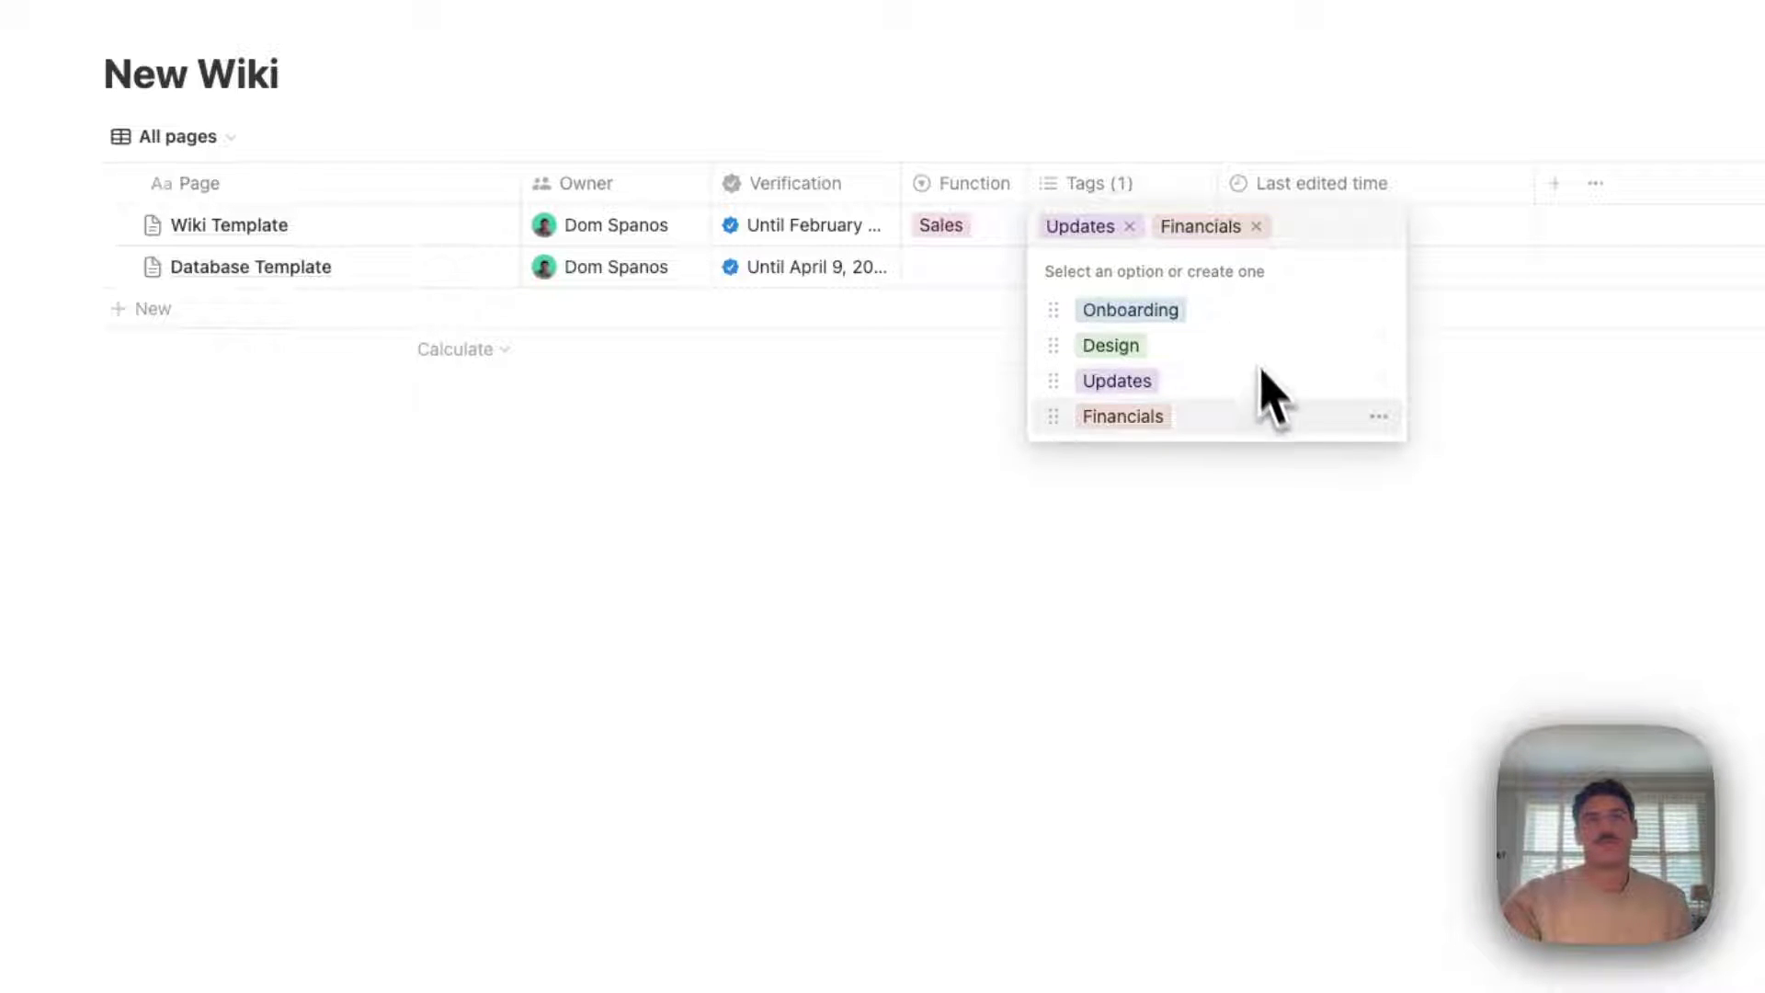
{"action": "left_click", "coordinate": [1278, 510]}
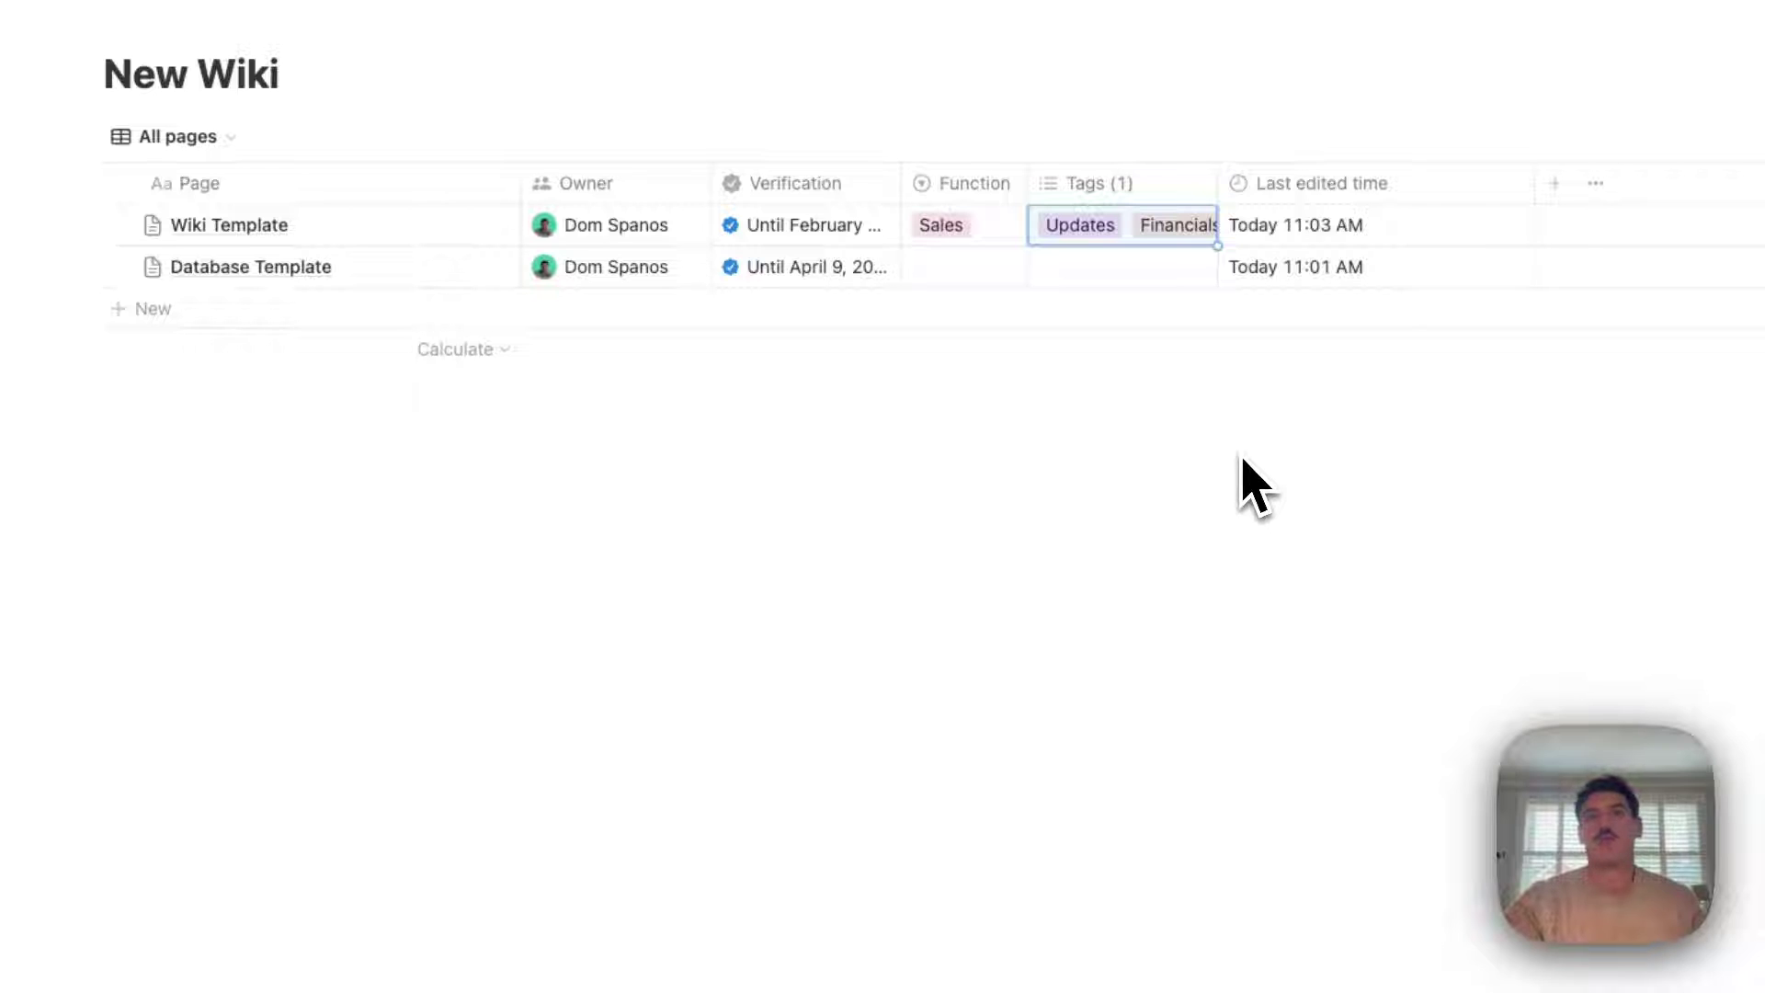
Rename the Tags (1) property to Tags
{"action": "left_click", "coordinate": [1139, 198]}
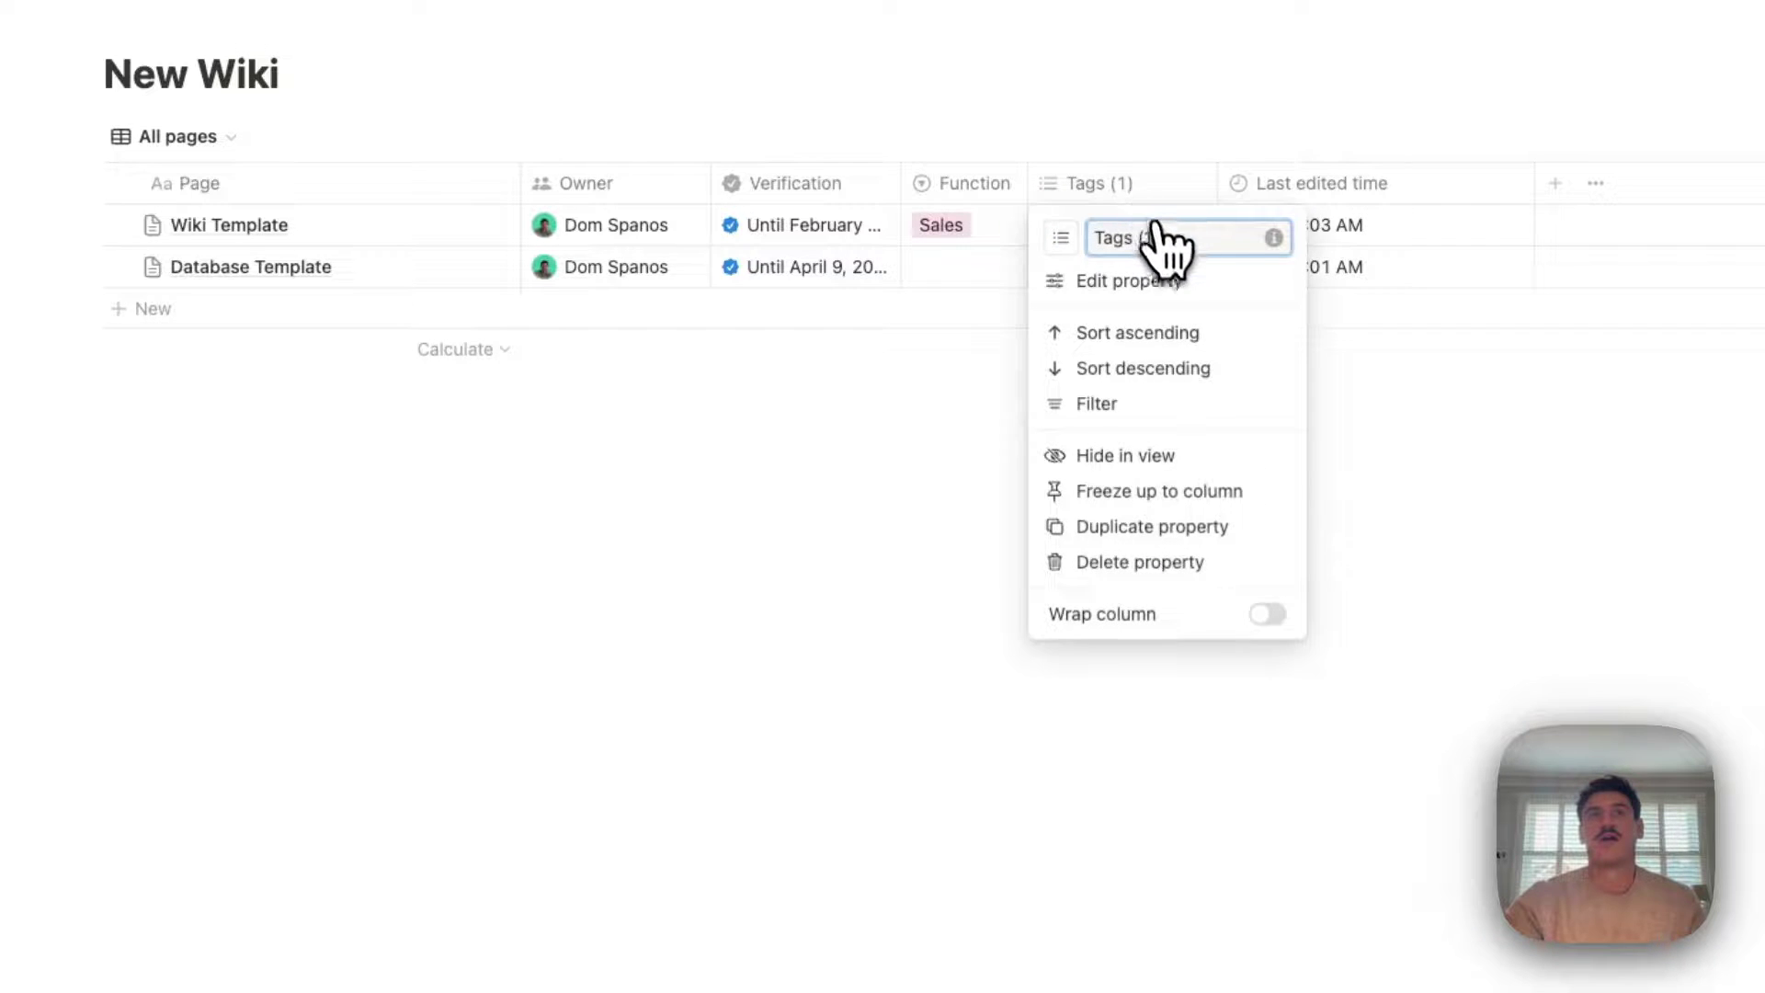
{"action": "key", "text": "BackSpace"}
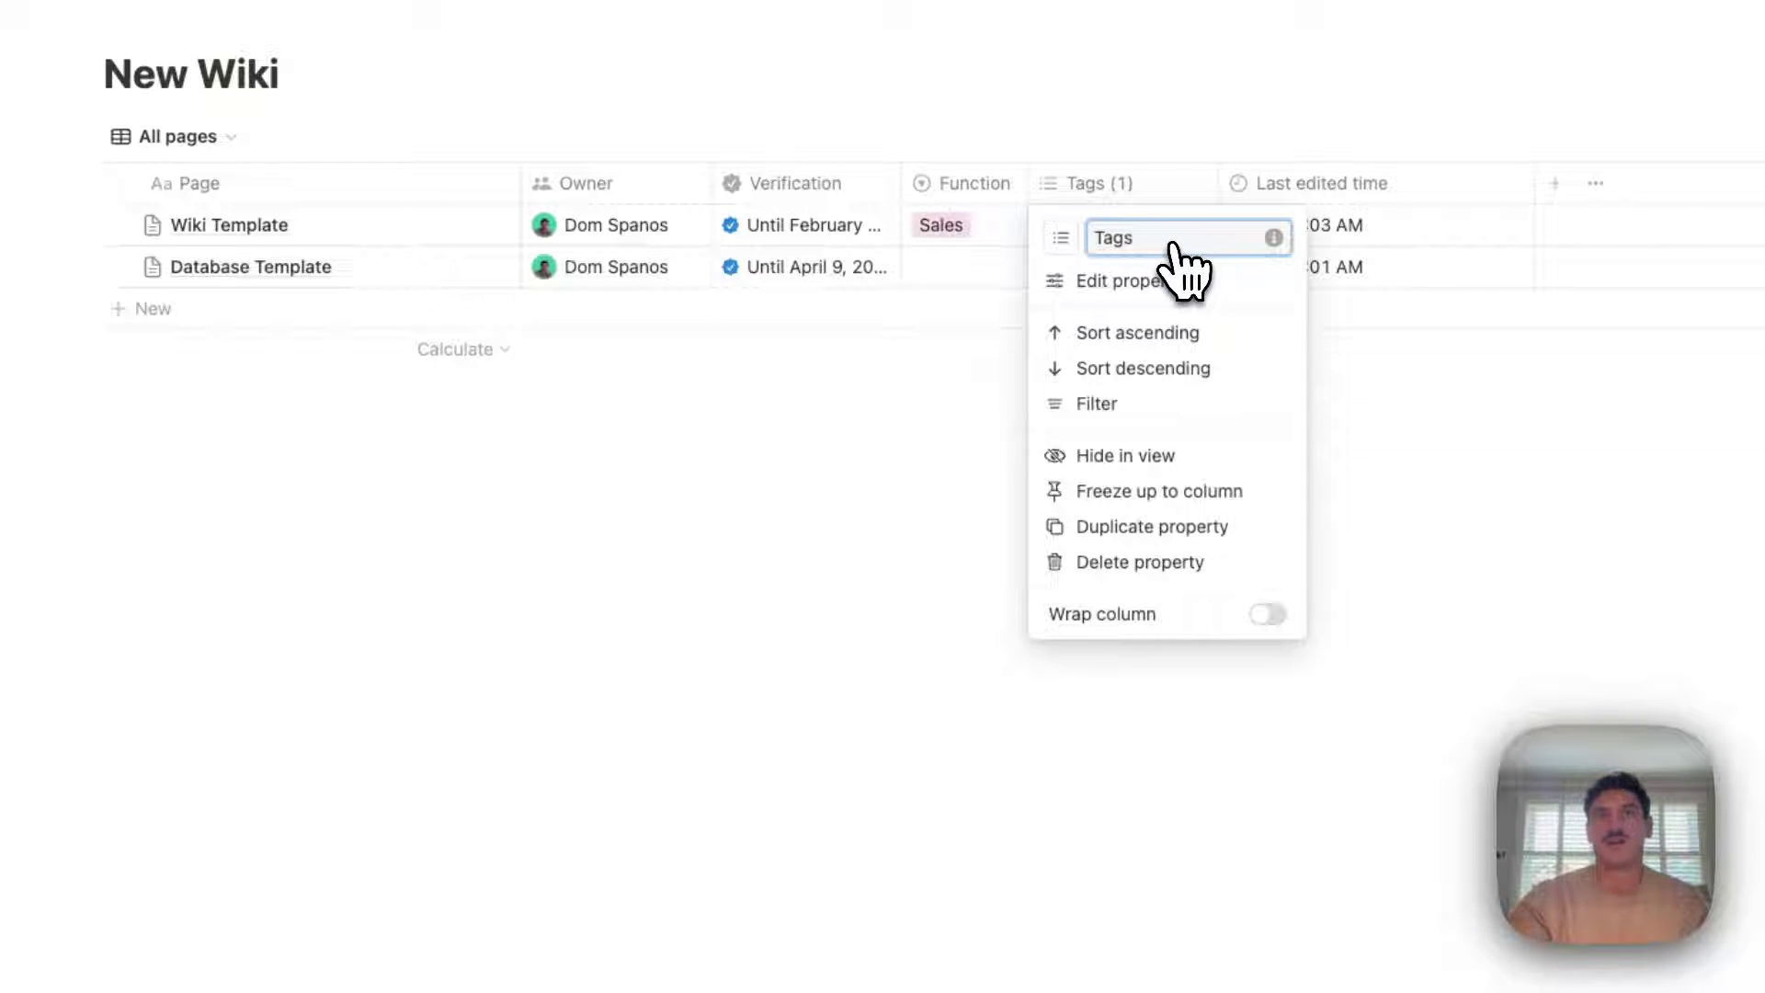
{"action": "key", "text": "Return"}
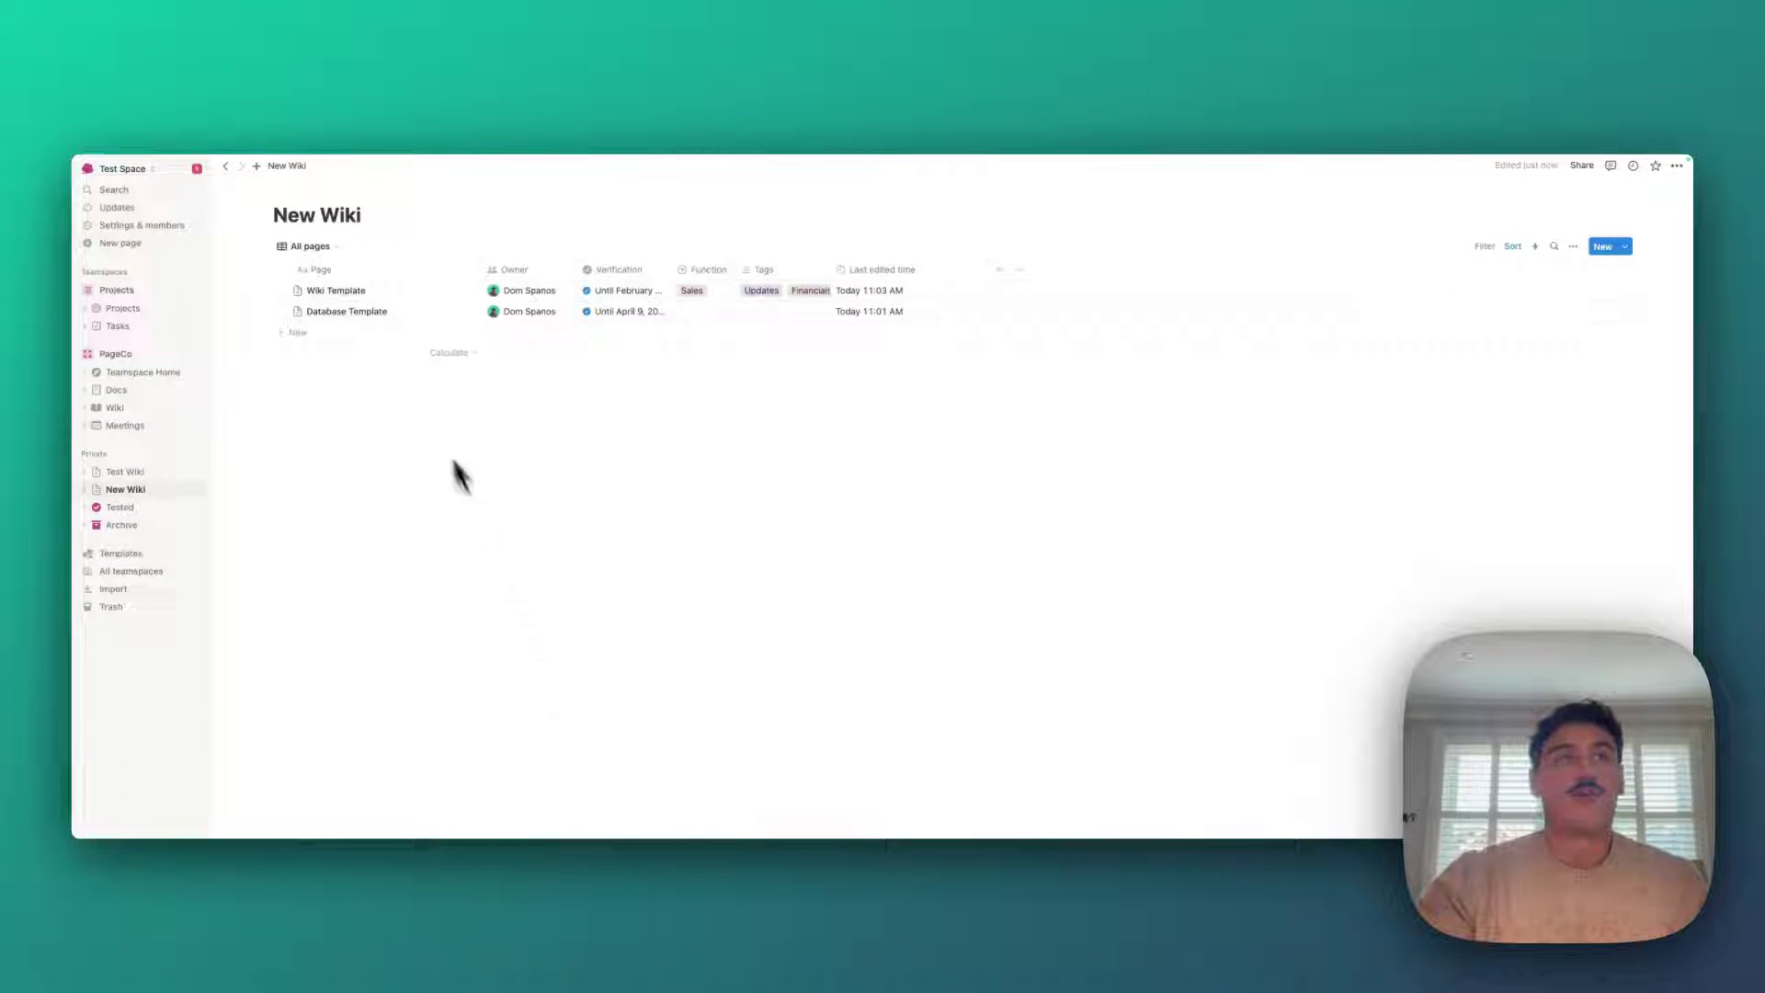
Switch New Wiki and then the team Wiki page to their Home views
{"action": "left_click", "coordinate": [310, 246]}
{"action": "left_click", "coordinate": [328, 273]}
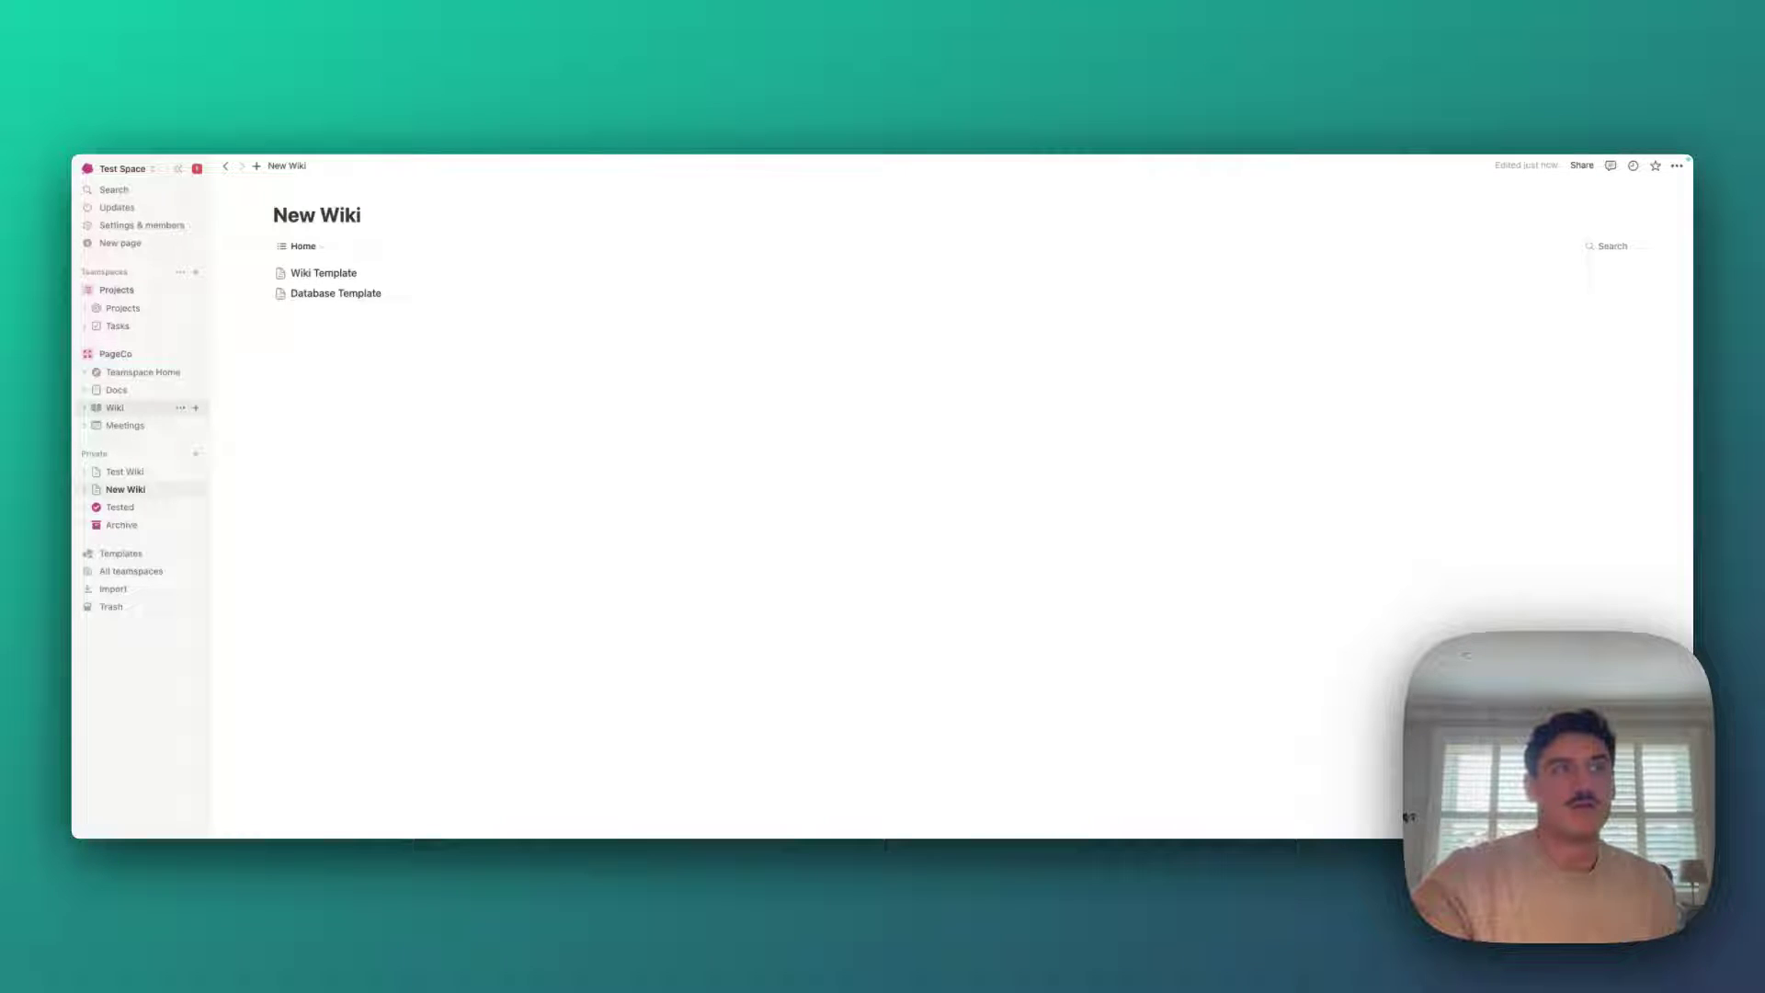
{"action": "left_click", "coordinate": [129, 408]}
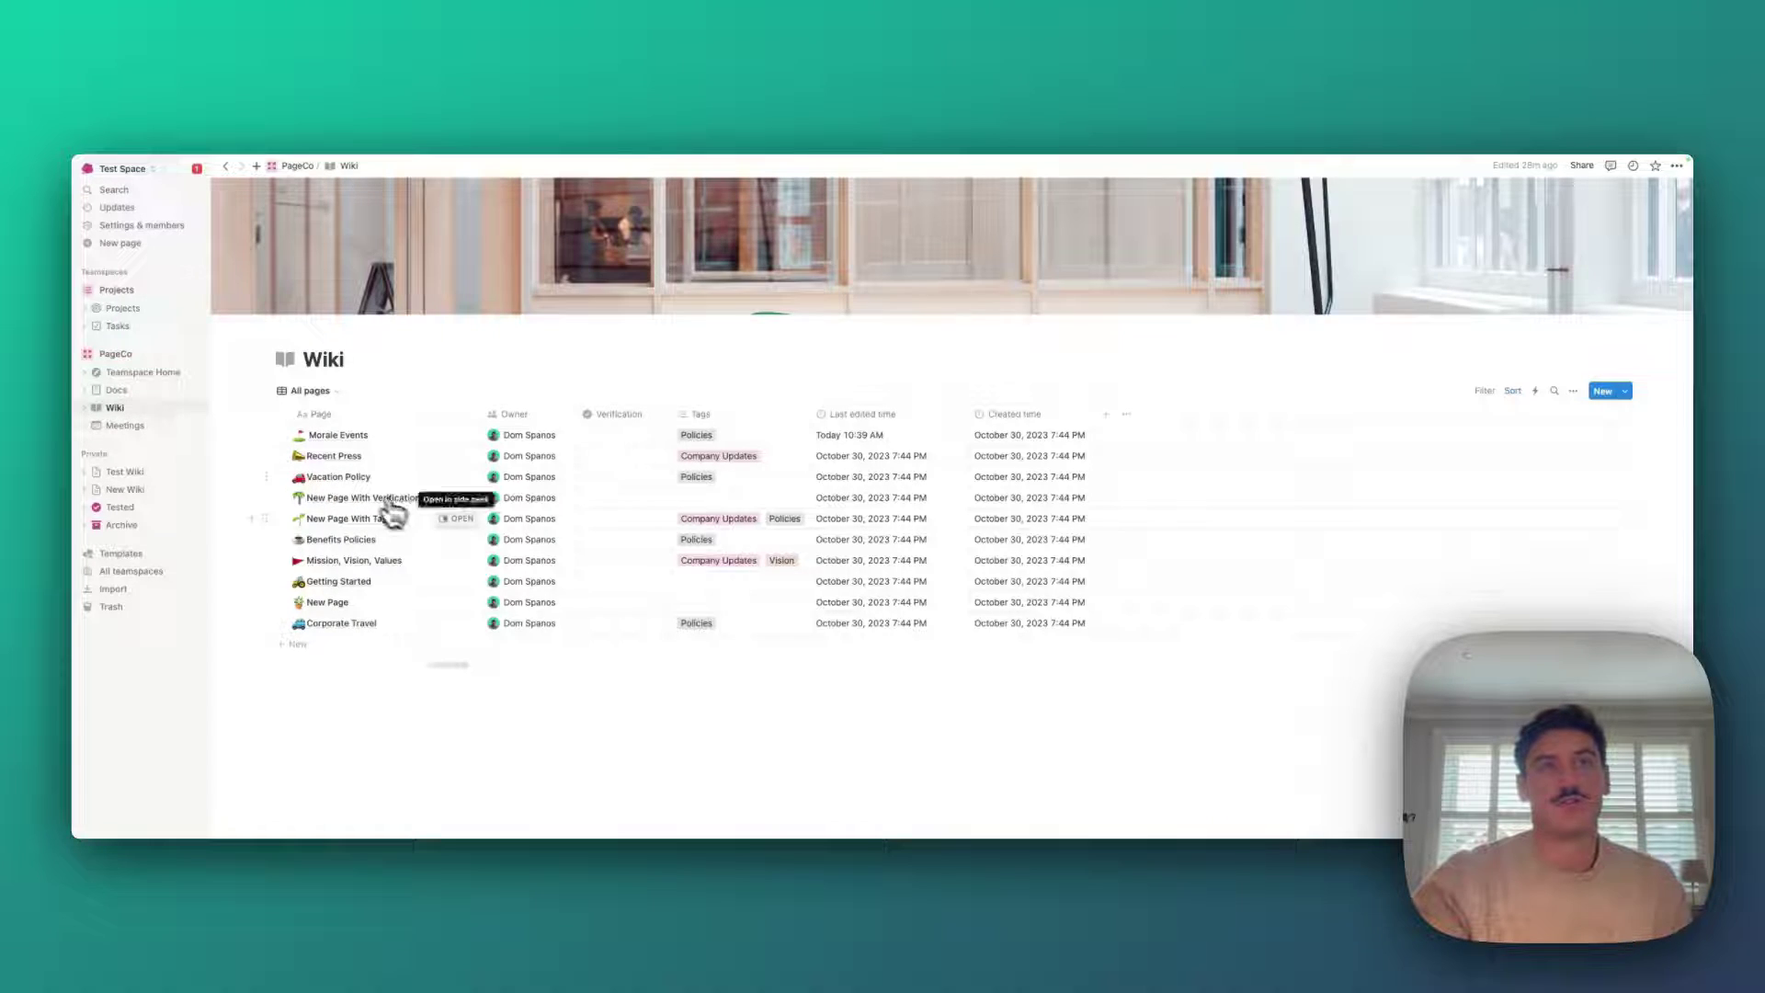
{"action": "left_click", "coordinate": [310, 391]}
{"action": "left_click", "coordinate": [299, 408]}
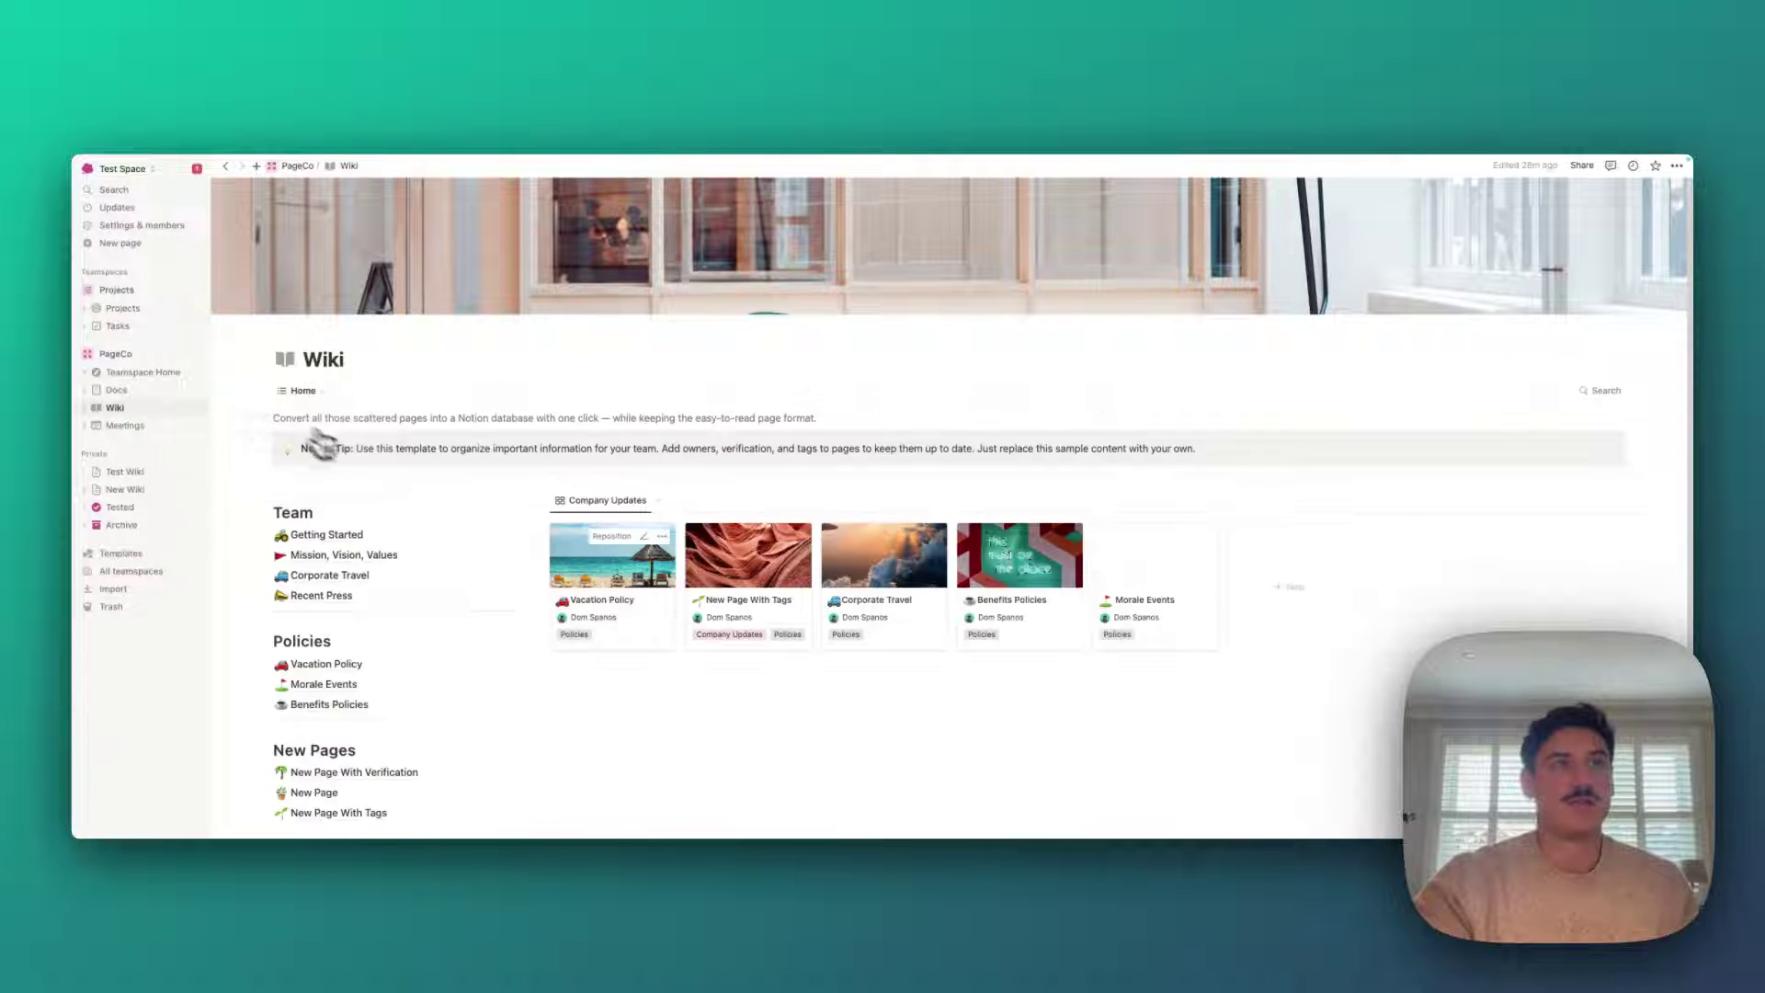
{"action": "scroll", "coordinate": [625, 653], "scroll_direction": "down", "scroll_amount": 3}
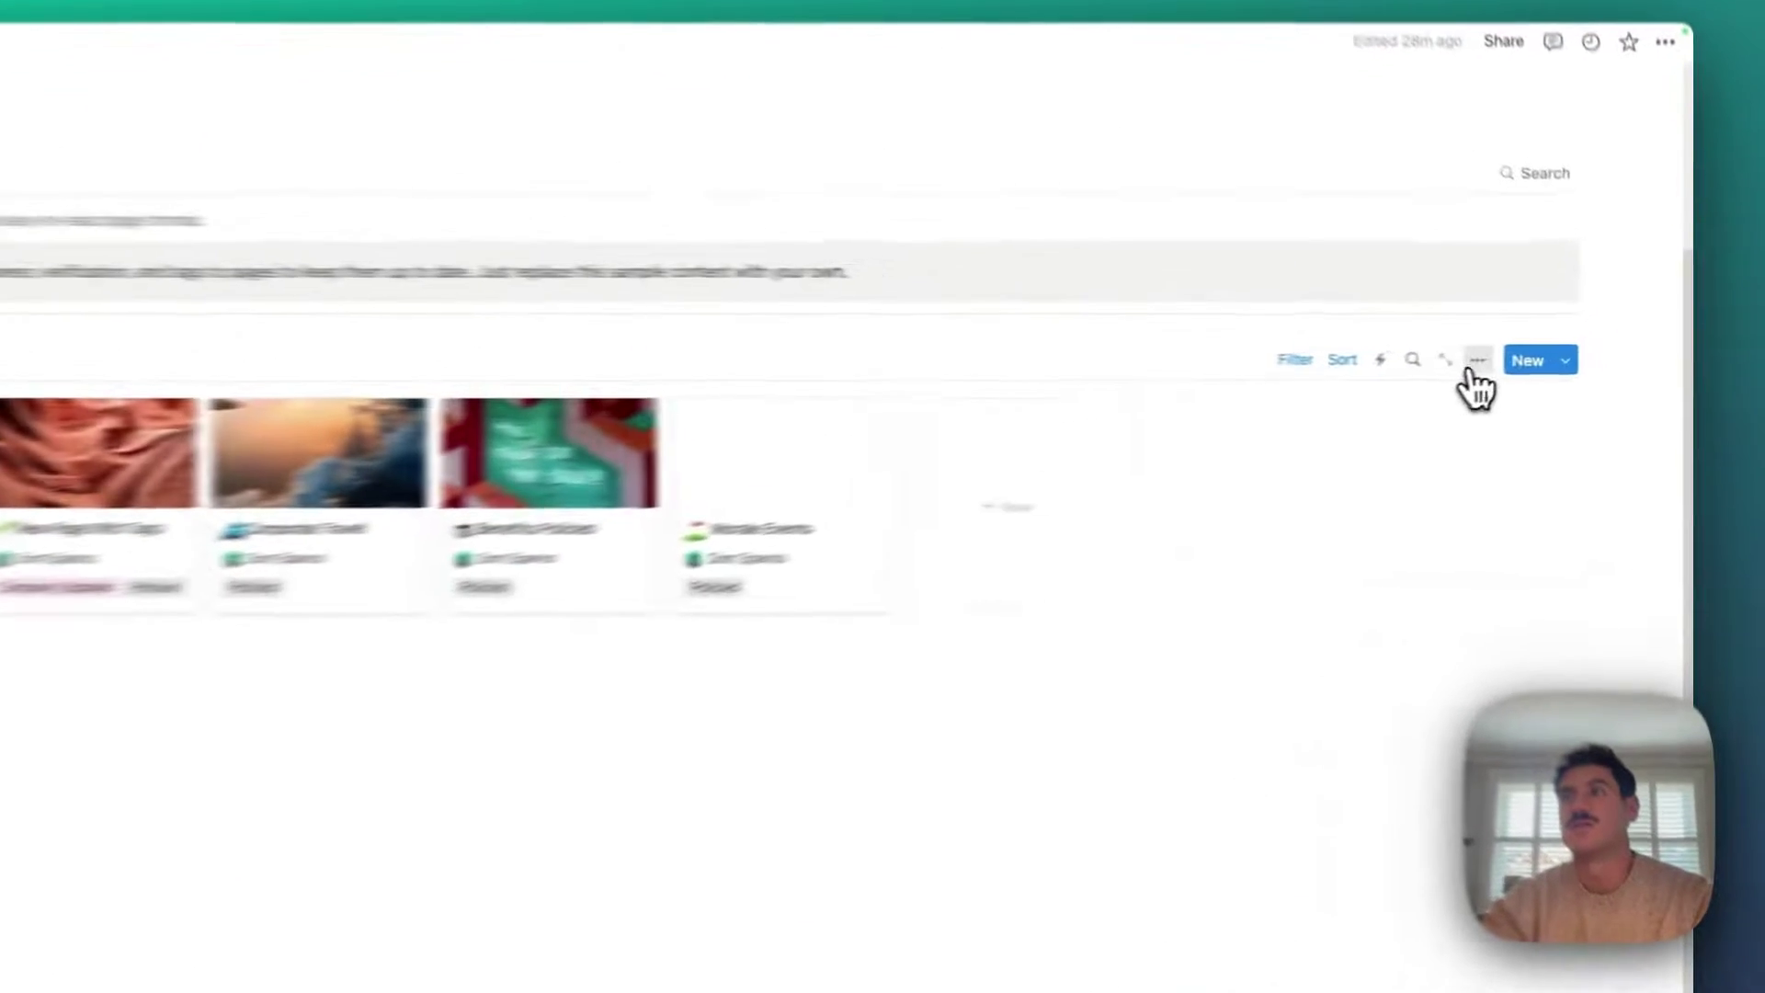
{"action": "left_click", "coordinate": [1566, 355]}
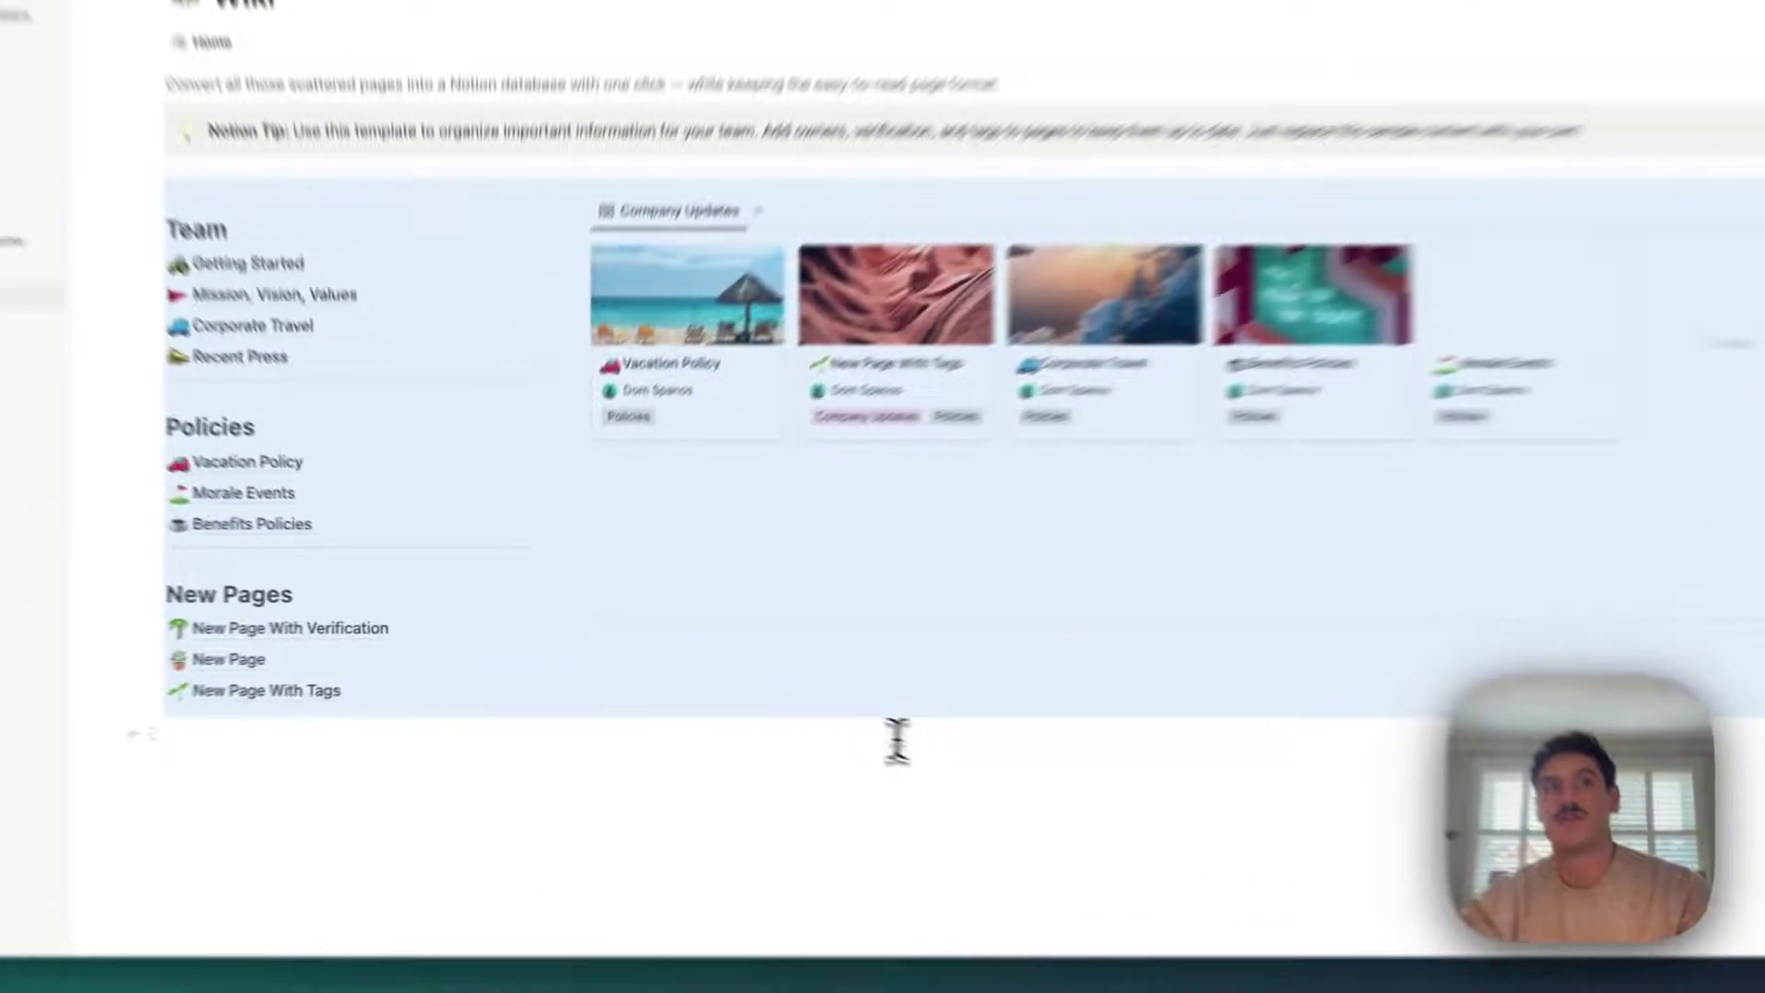
{"action": "left_click", "coordinate": [750, 697]}
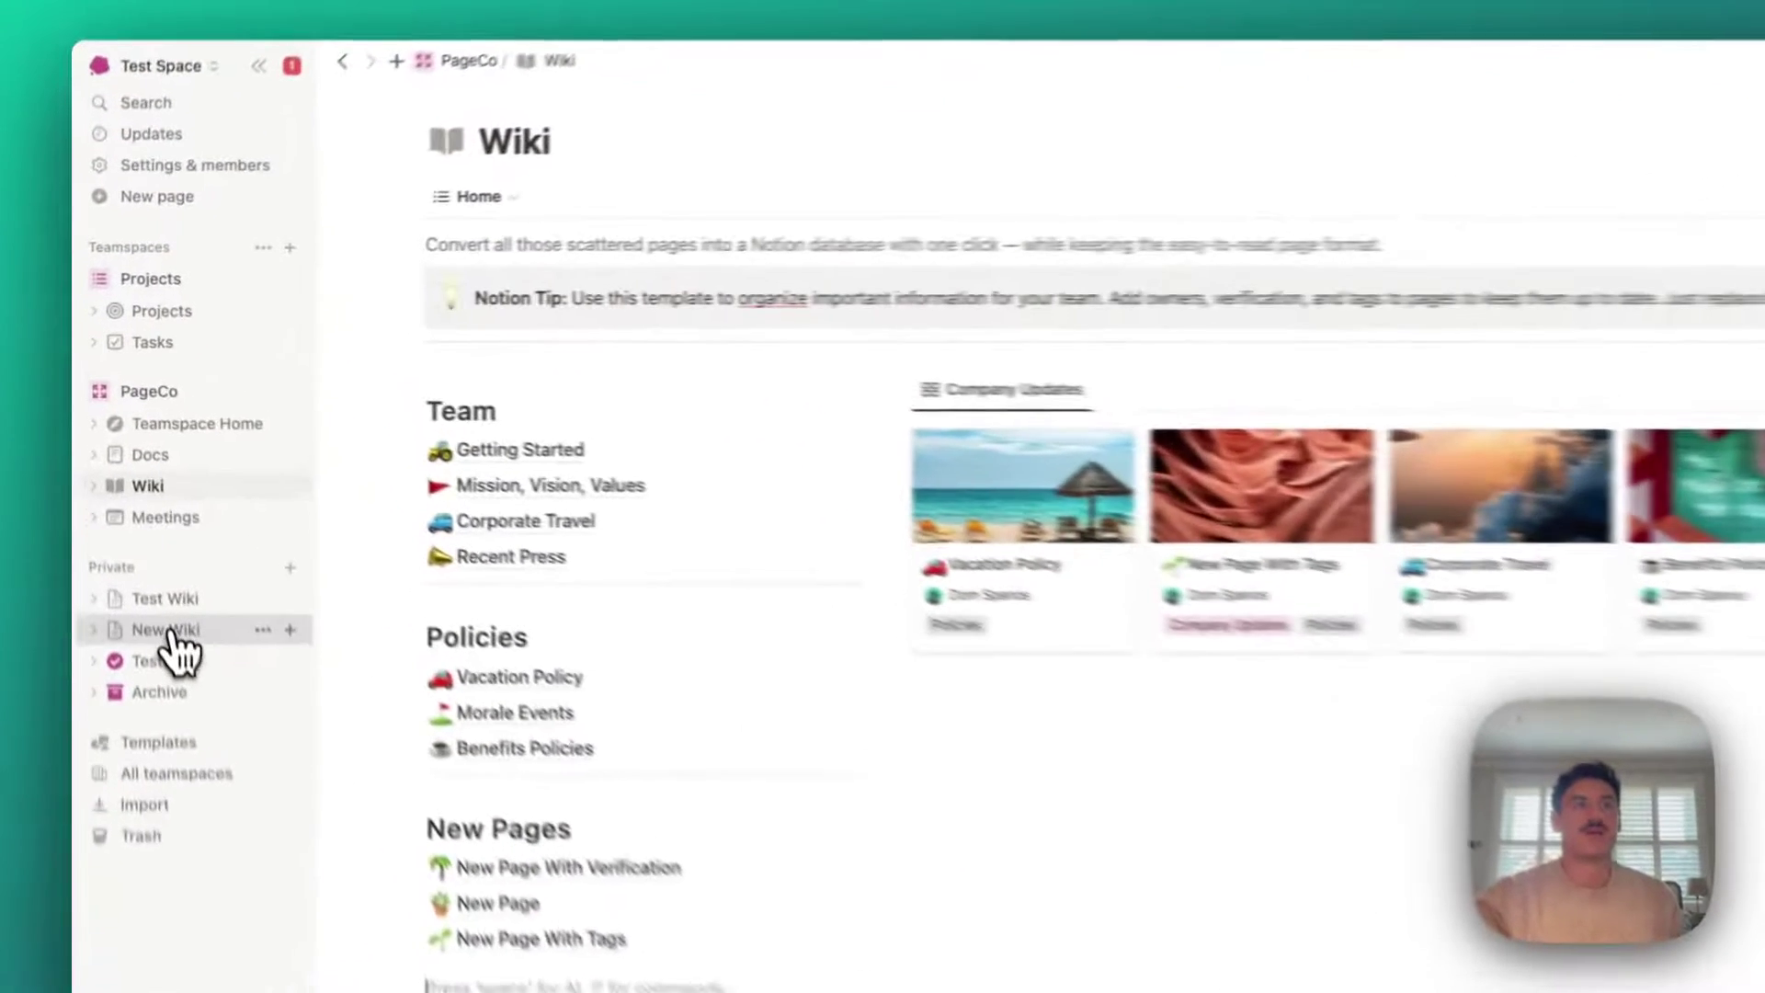
Add a table view block on New Wiki, sourced from New Wiki, copying 'All pages'
{"action": "left_click", "coordinate": [124, 490]}
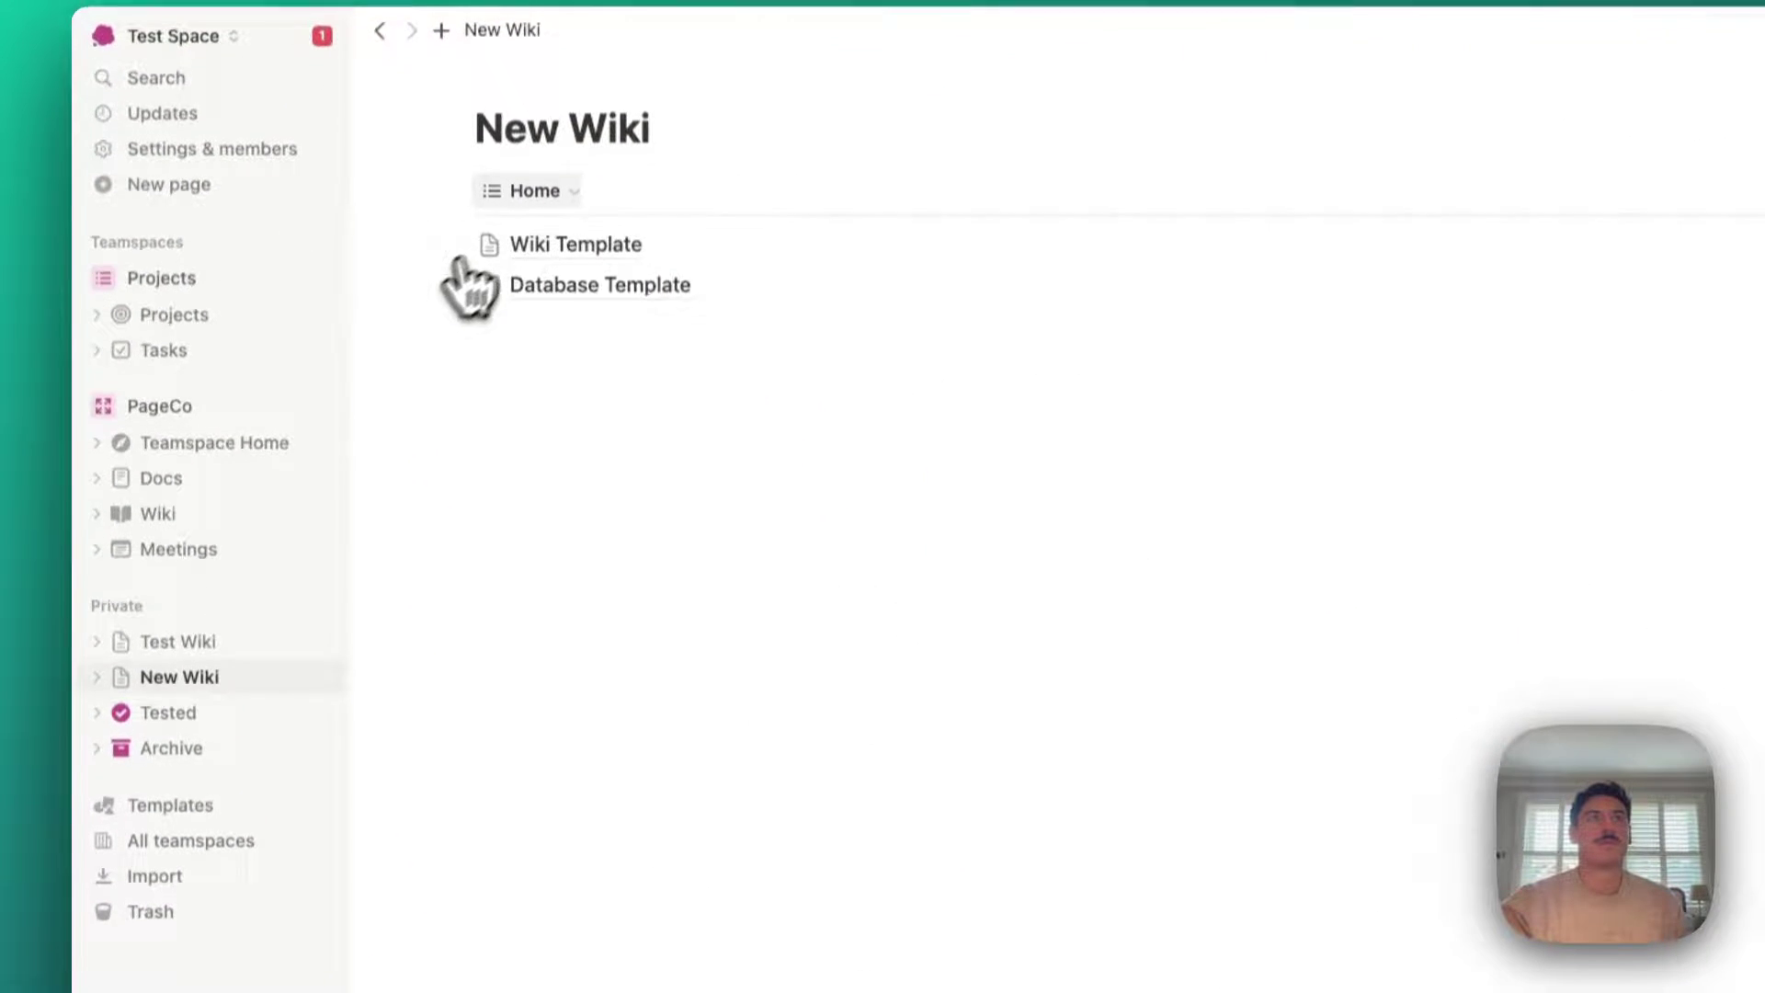
{"action": "left_click", "coordinate": [579, 342]}
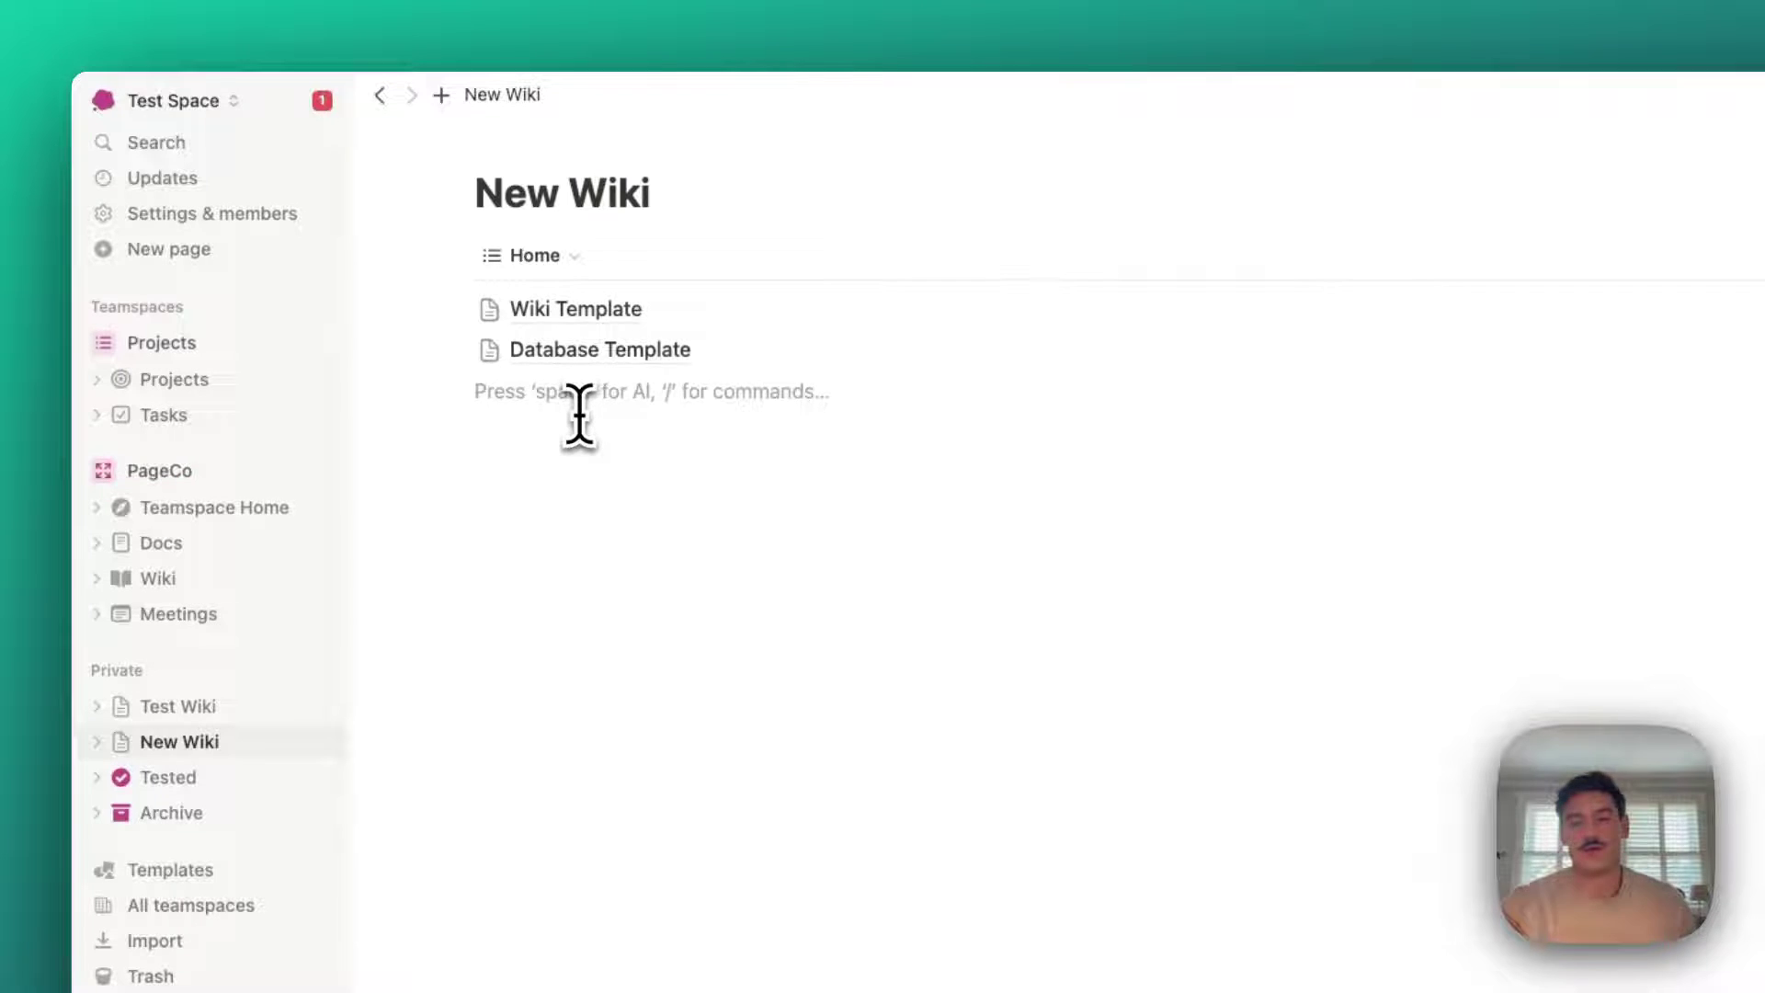
{"action": "type", "text": "/"}
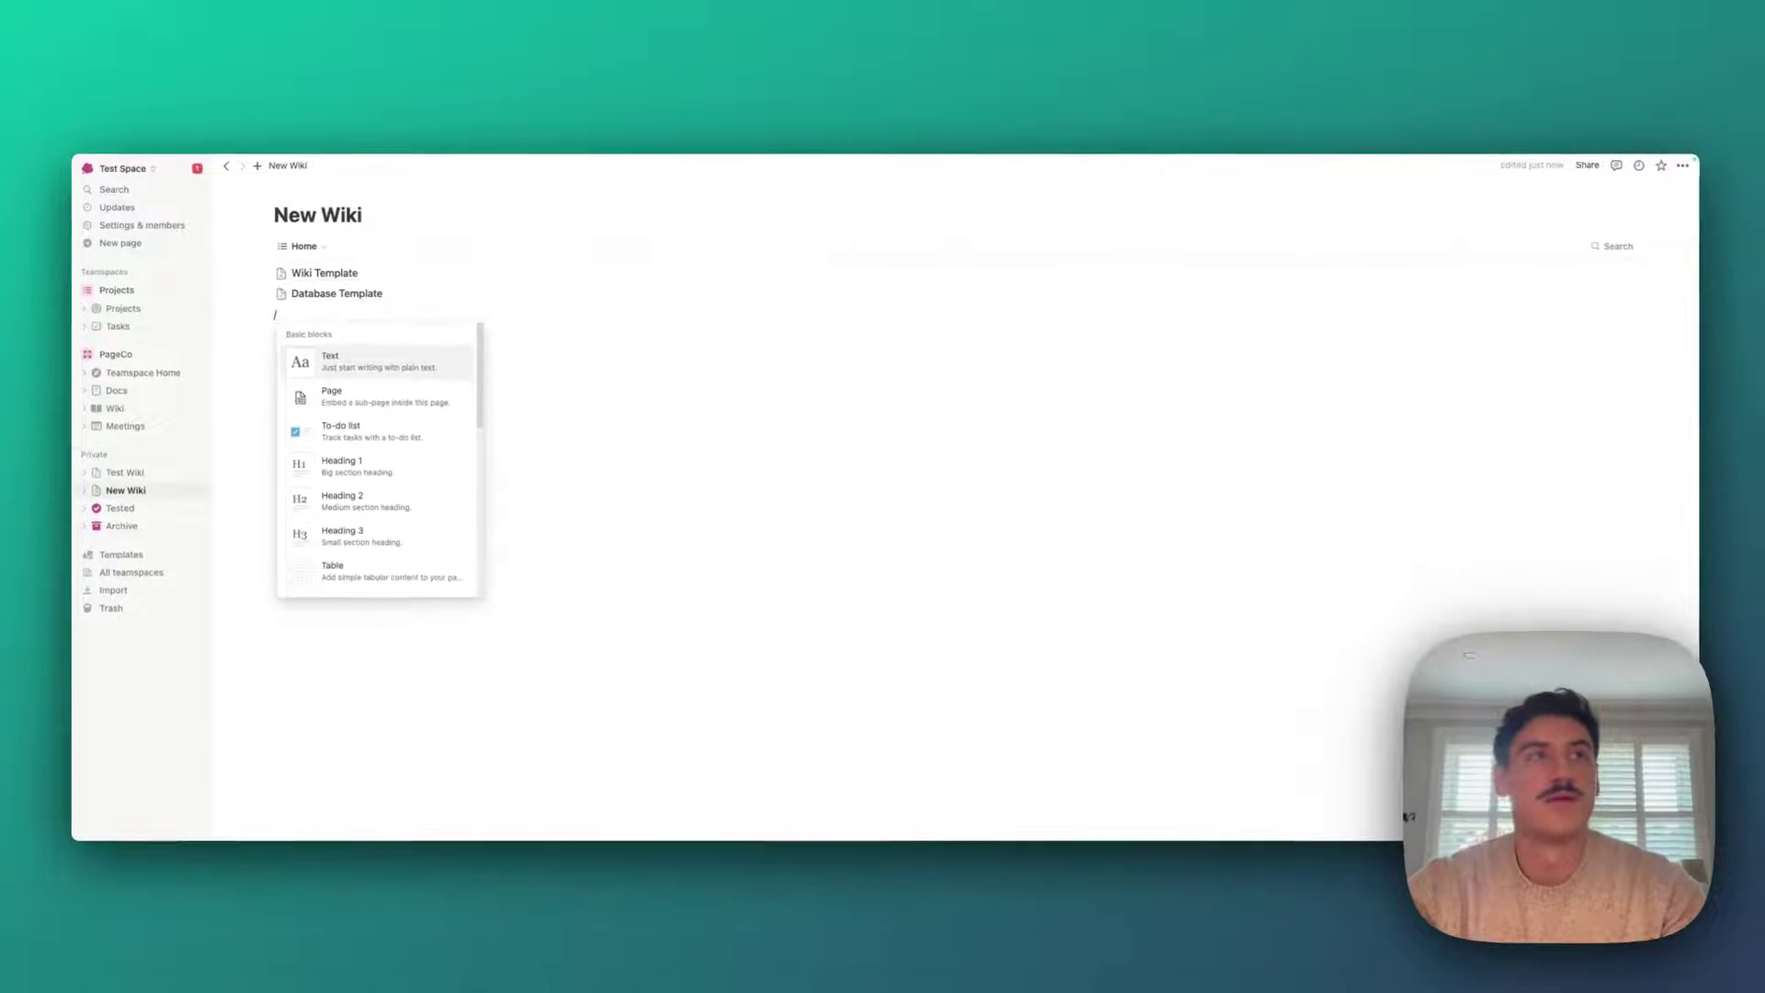
{"action": "type", "text": "tab"}
{"action": "key", "text": "Down"}
{"action": "key", "text": "Return"}
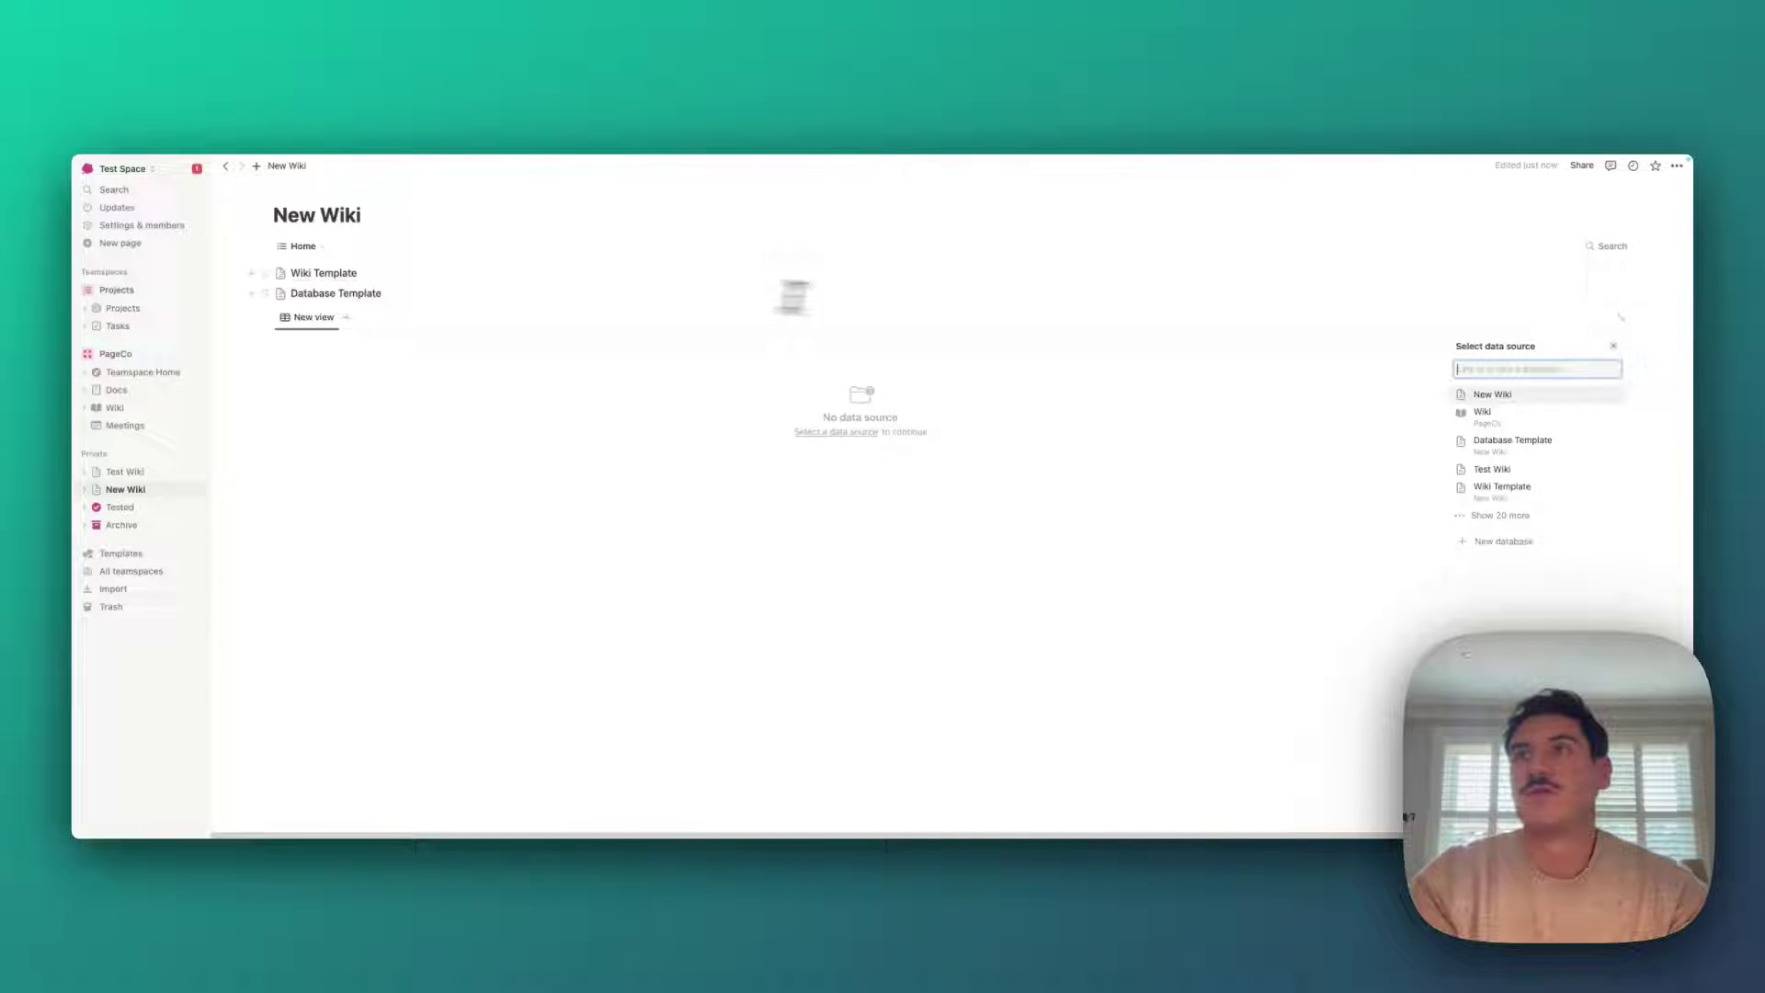
{"action": "left_click", "coordinate": [1489, 394]}
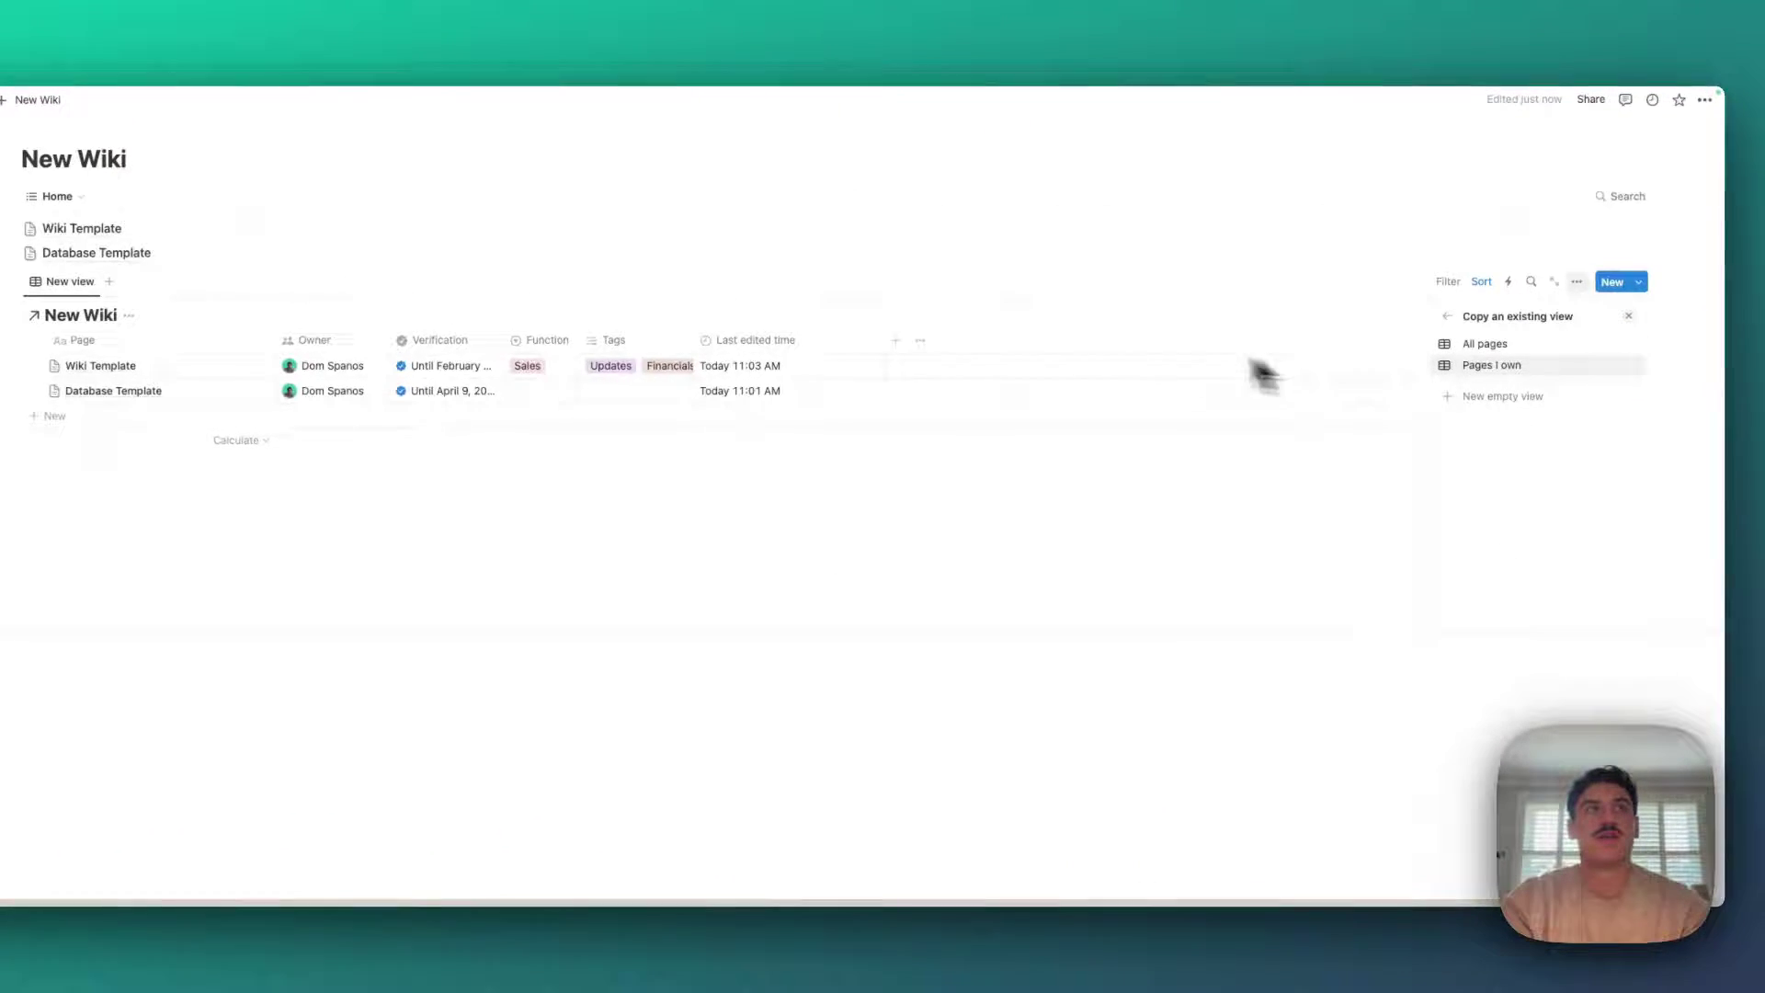
{"action": "left_click_drag", "start_coordinate": [613, 340], "coordinate": [827, 340]}
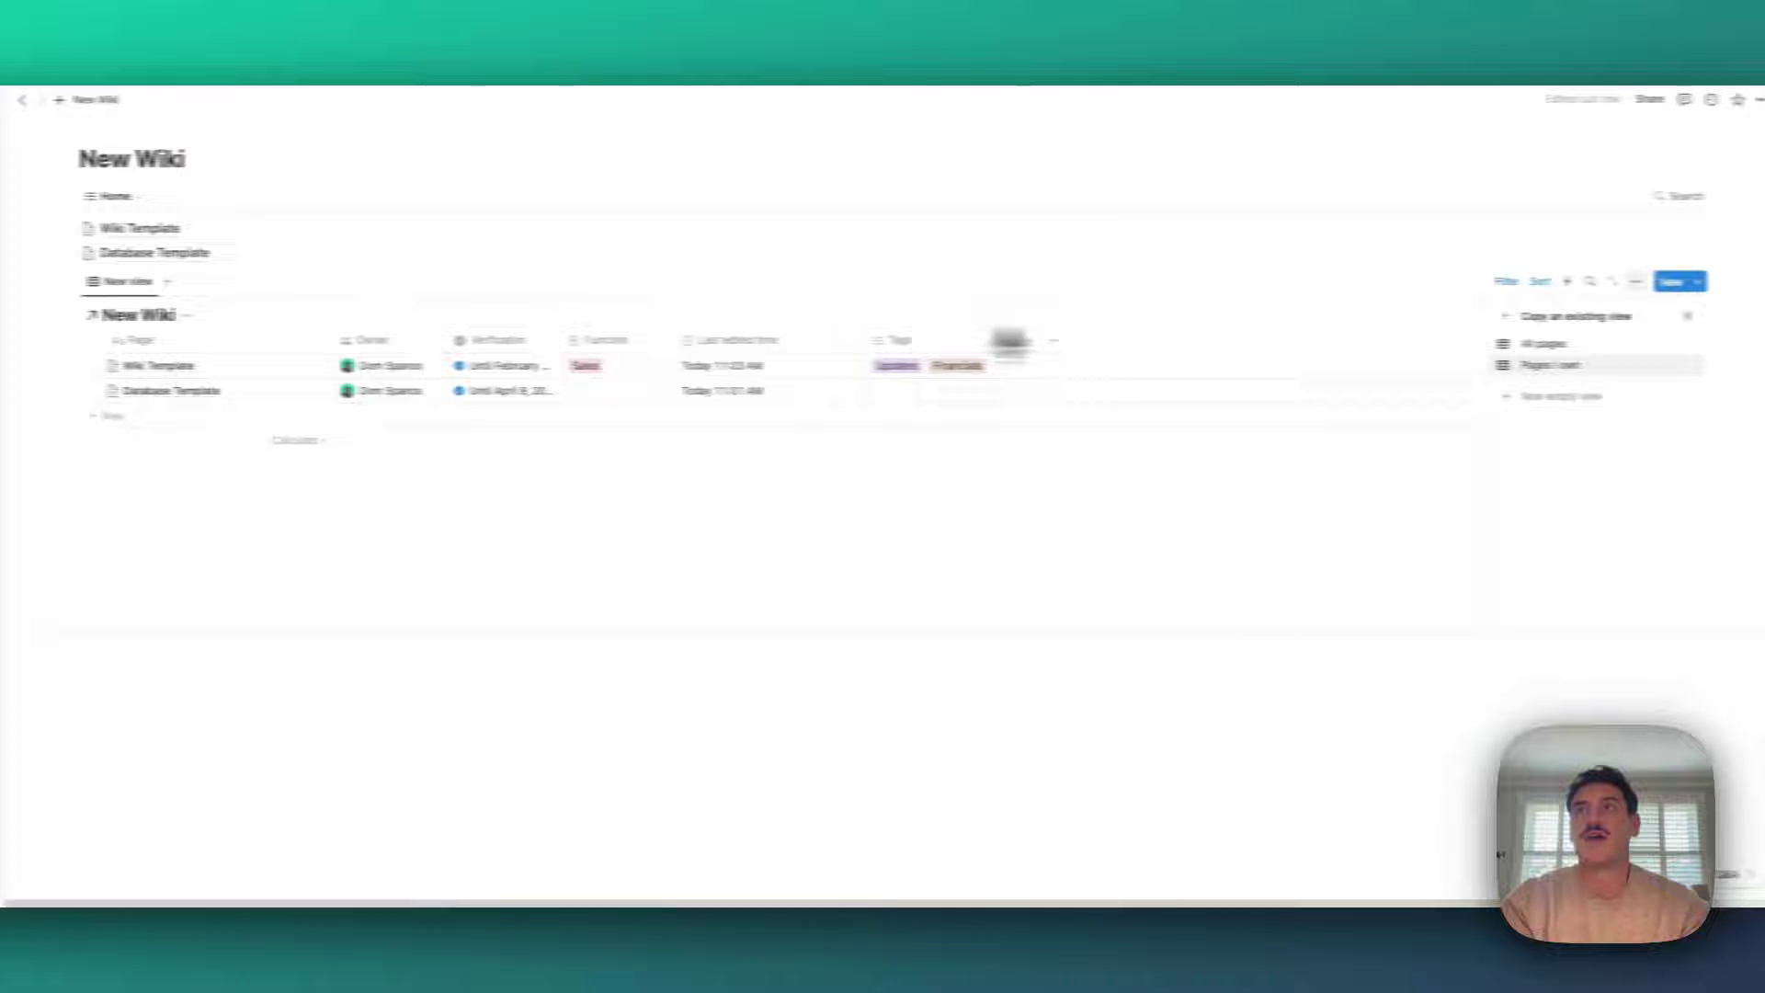
{"action": "left_click", "coordinate": [1554, 345]}
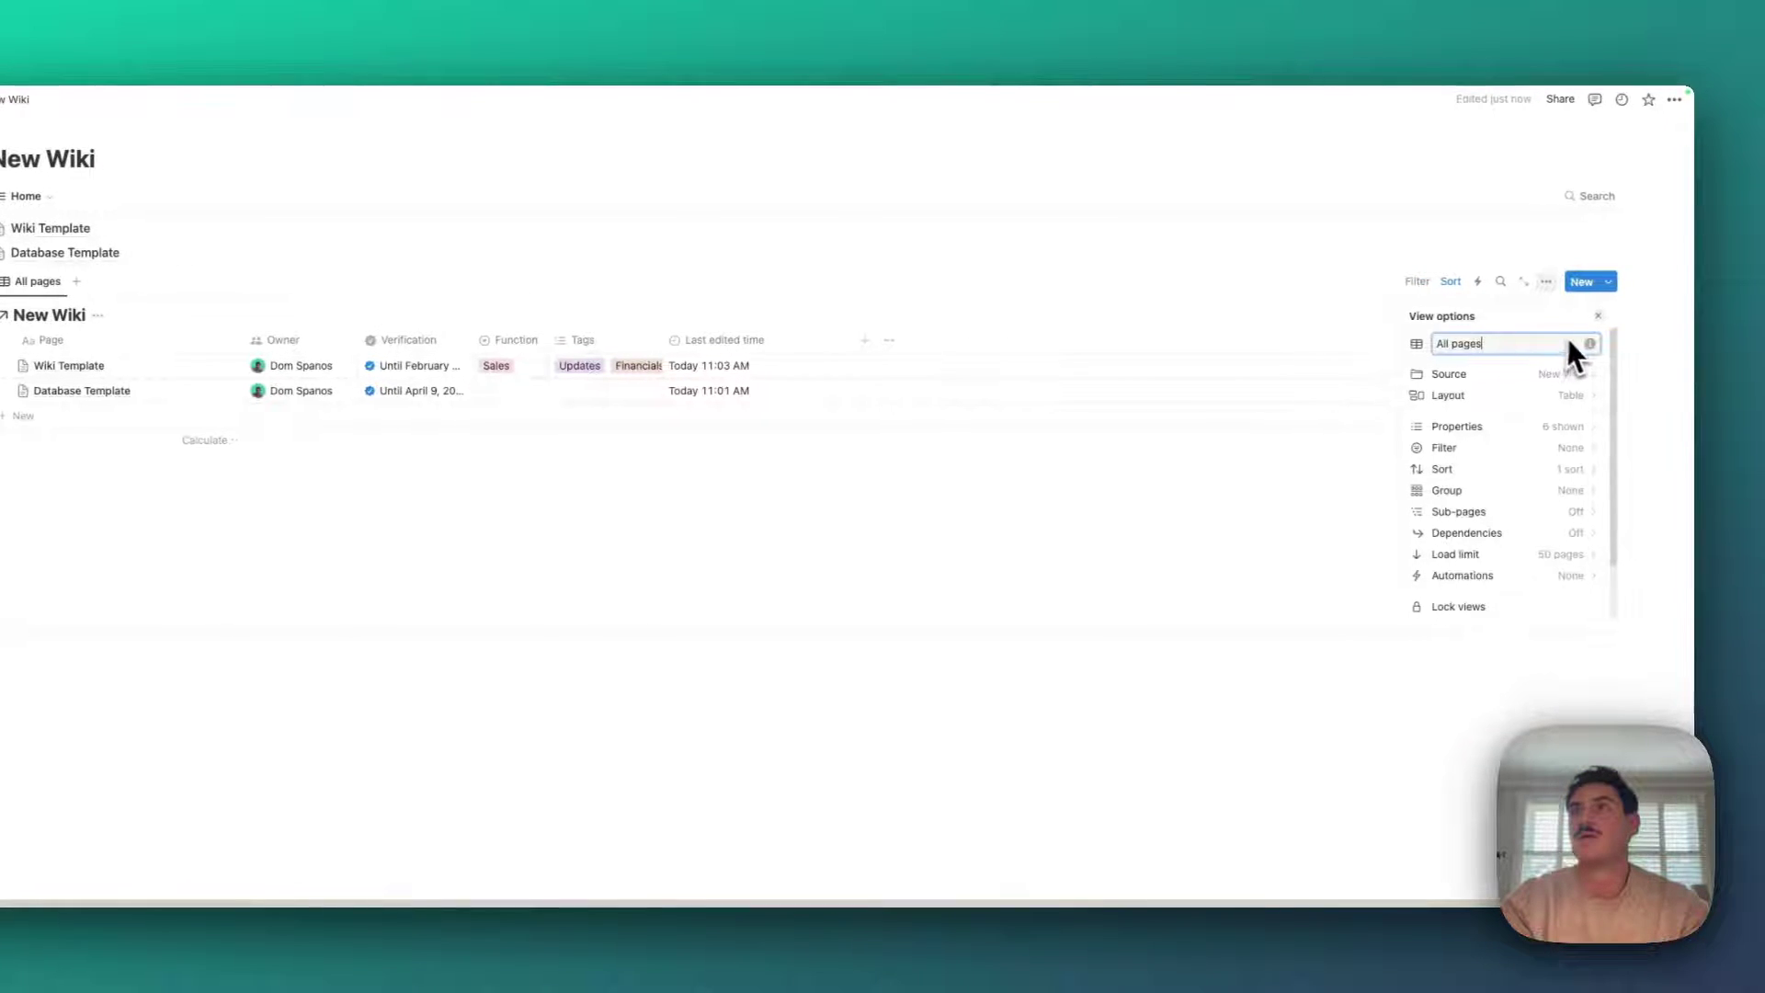
{"action": "left_click", "coordinate": [1602, 315]}
Filter the table to pages whose Function is Sales
{"action": "left_click", "coordinate": [1417, 281]}
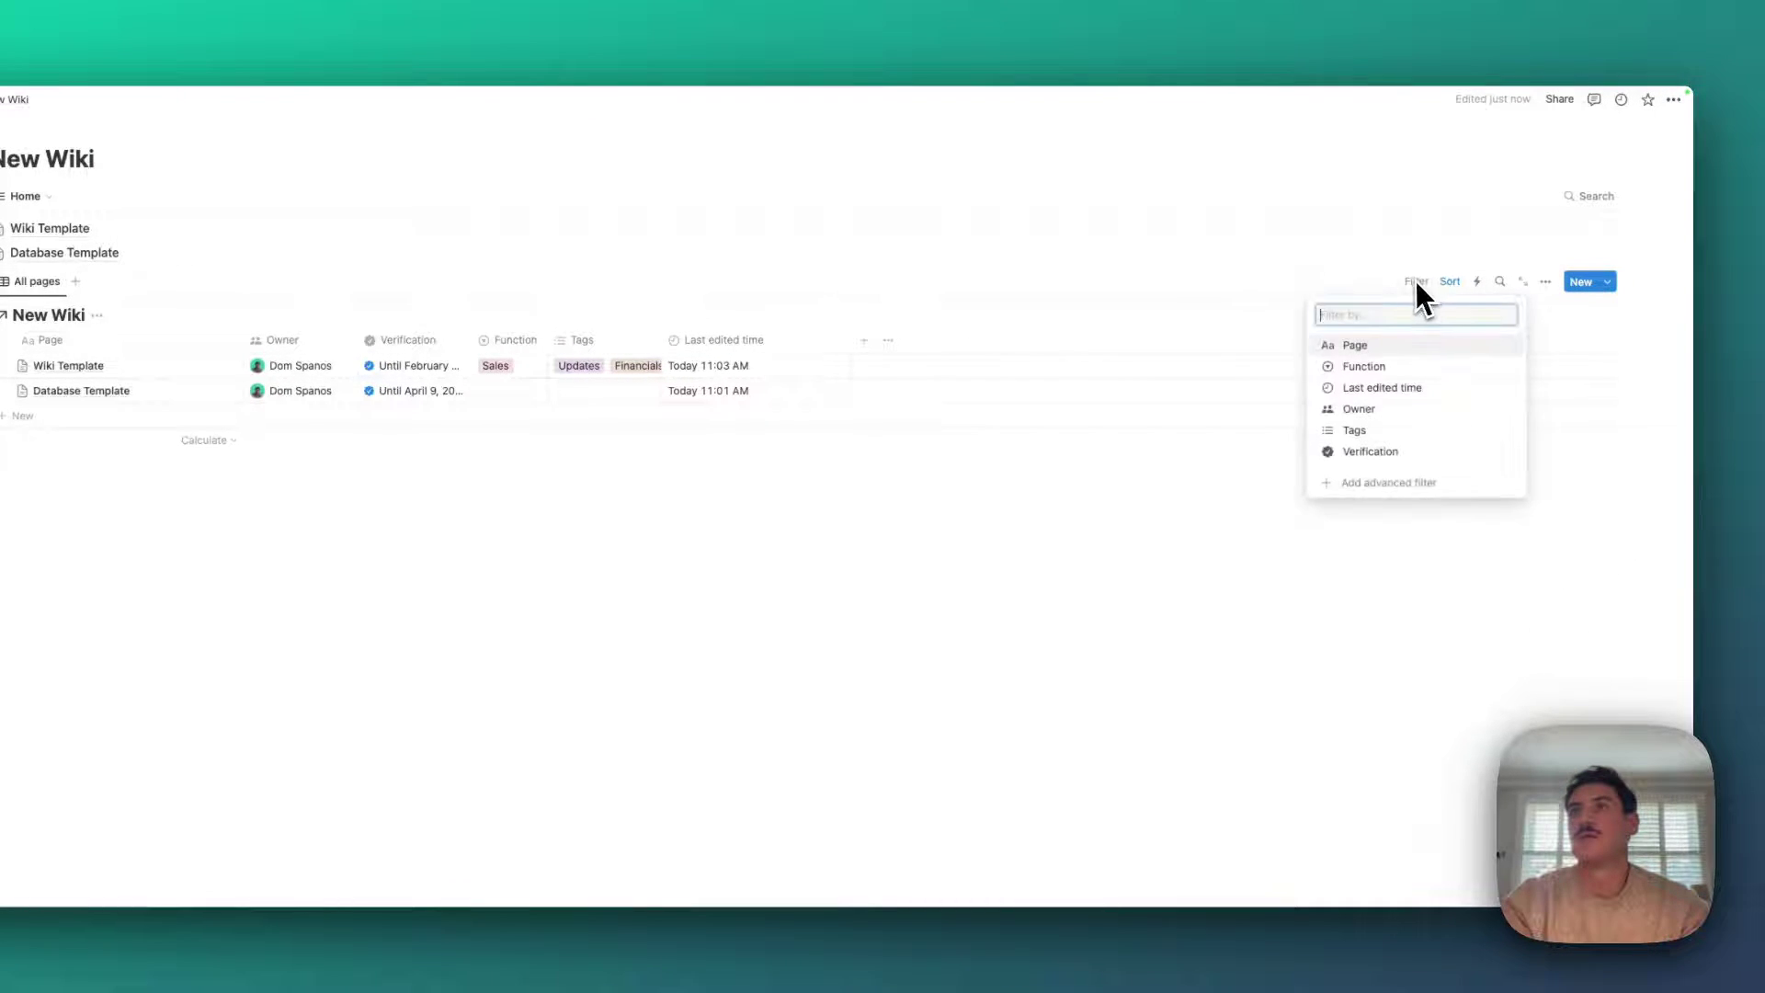
{"action": "left_click", "coordinate": [1390, 365]}
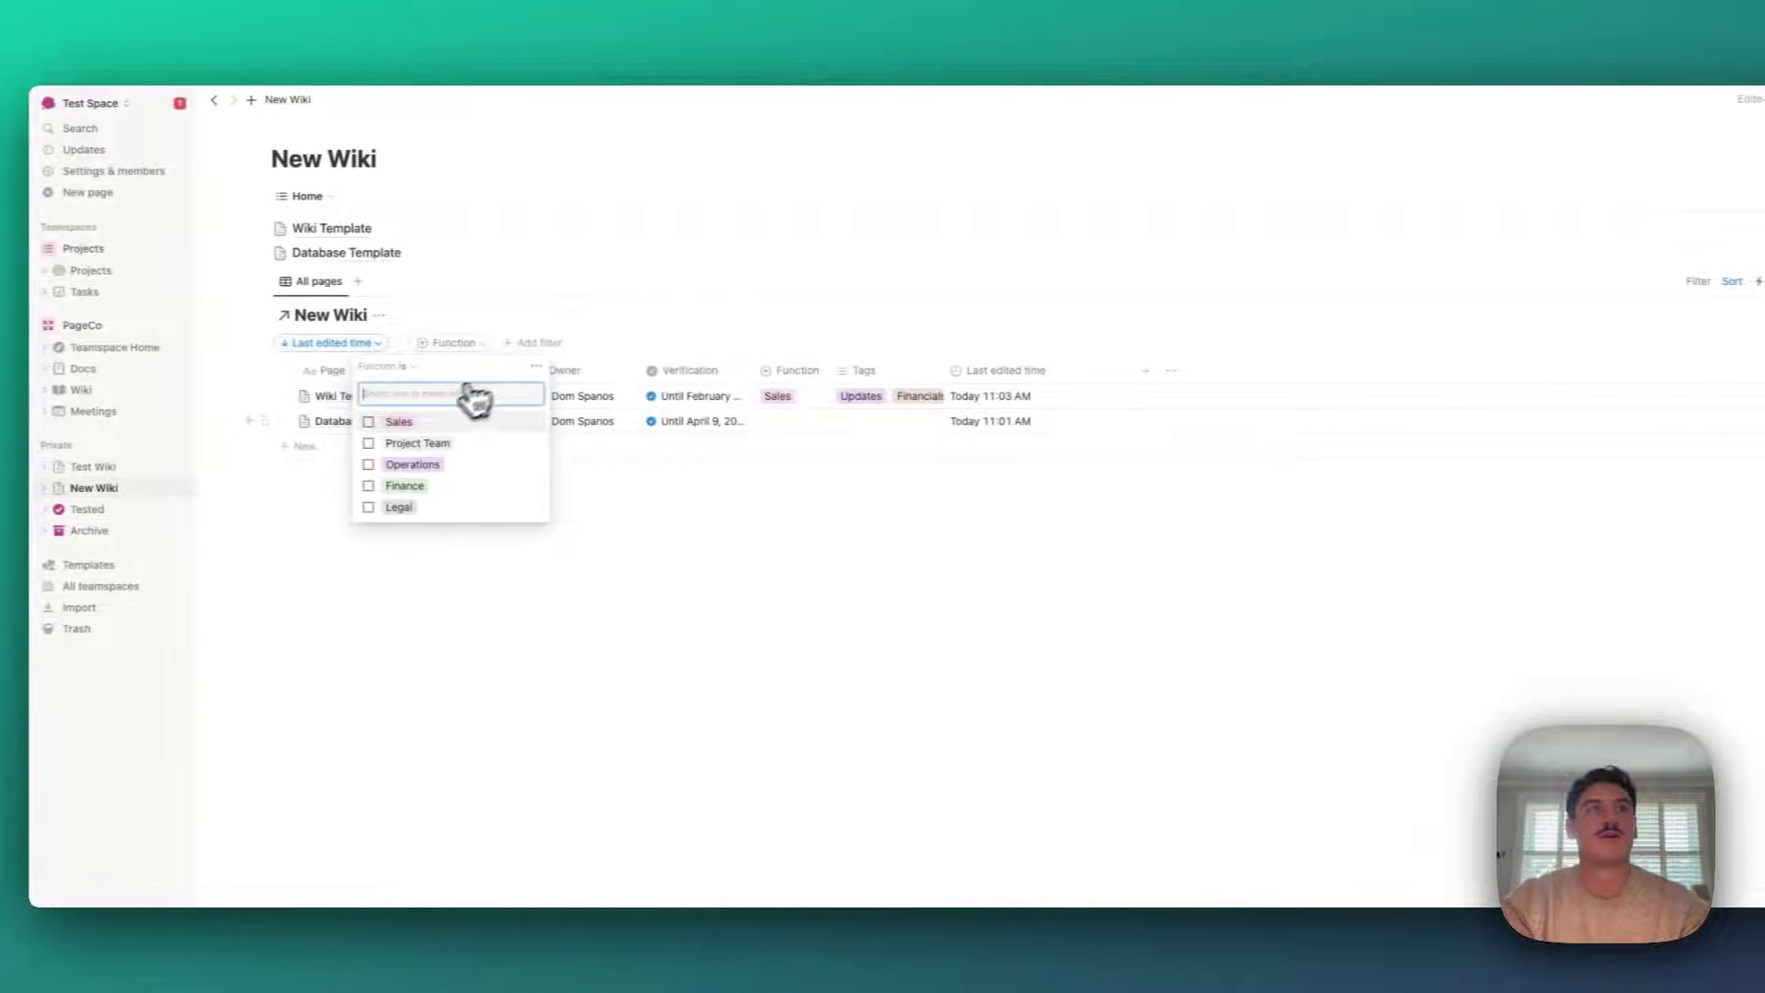
{"action": "left_click", "coordinate": [285, 422]}
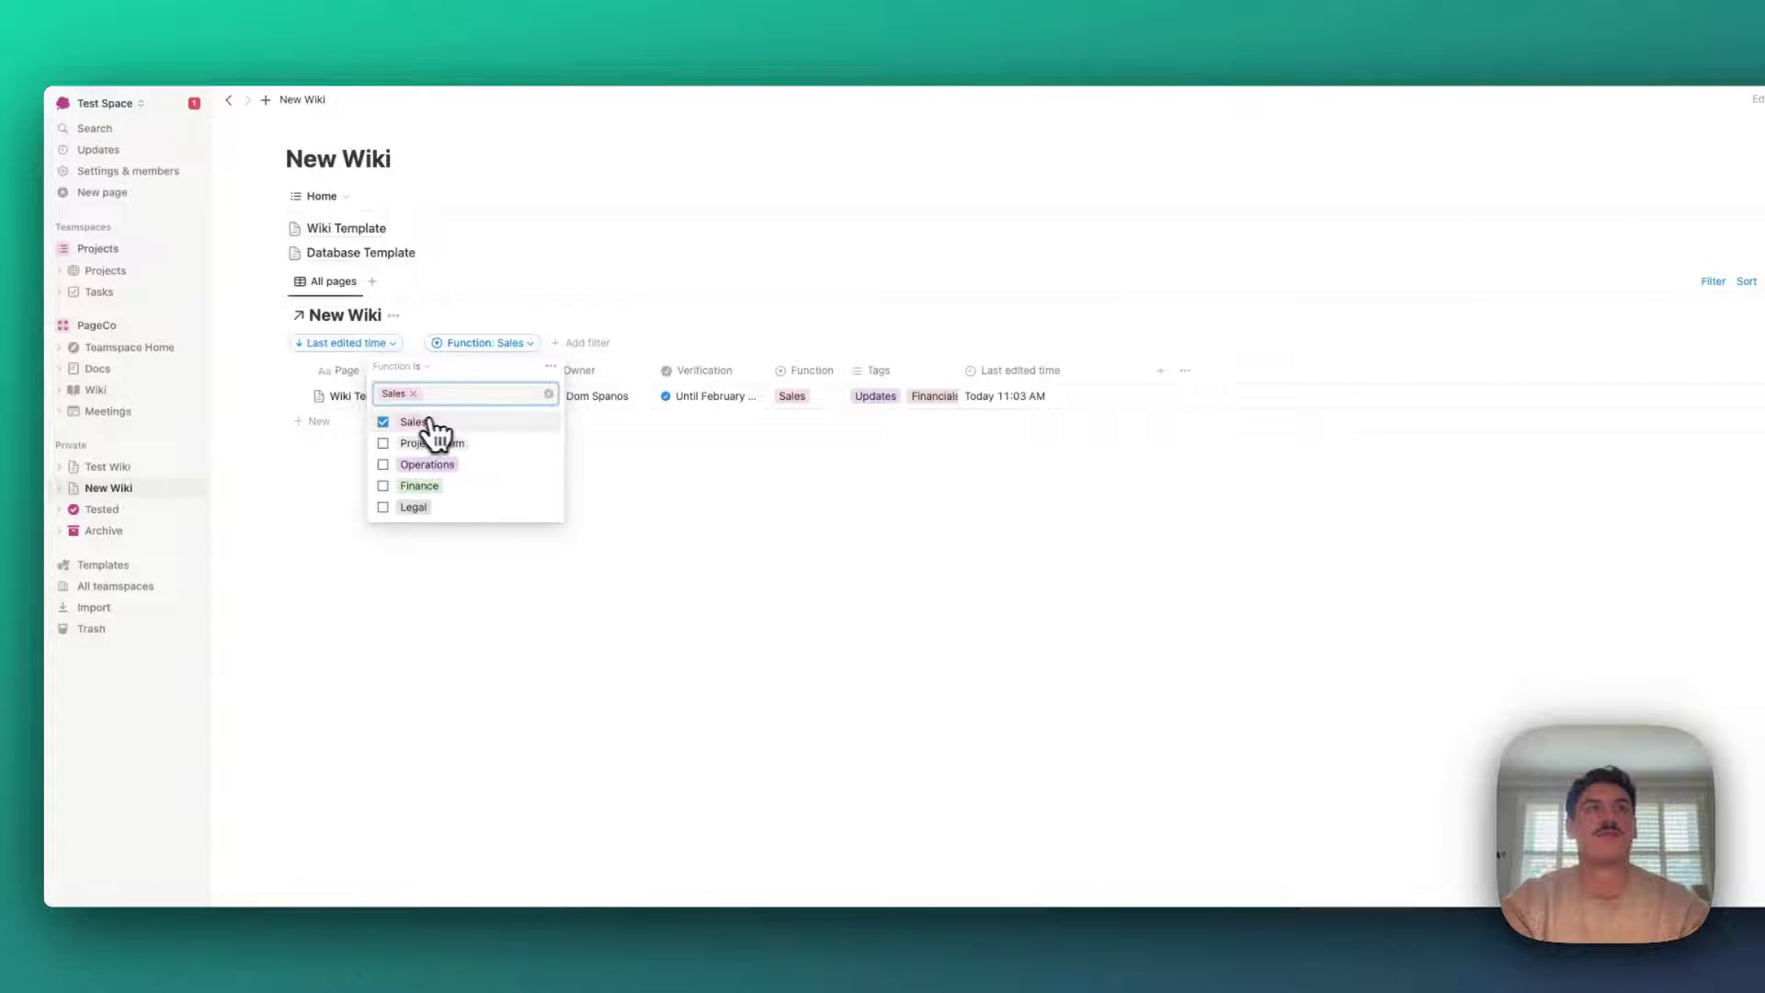
{"action": "left_click", "coordinate": [619, 476]}
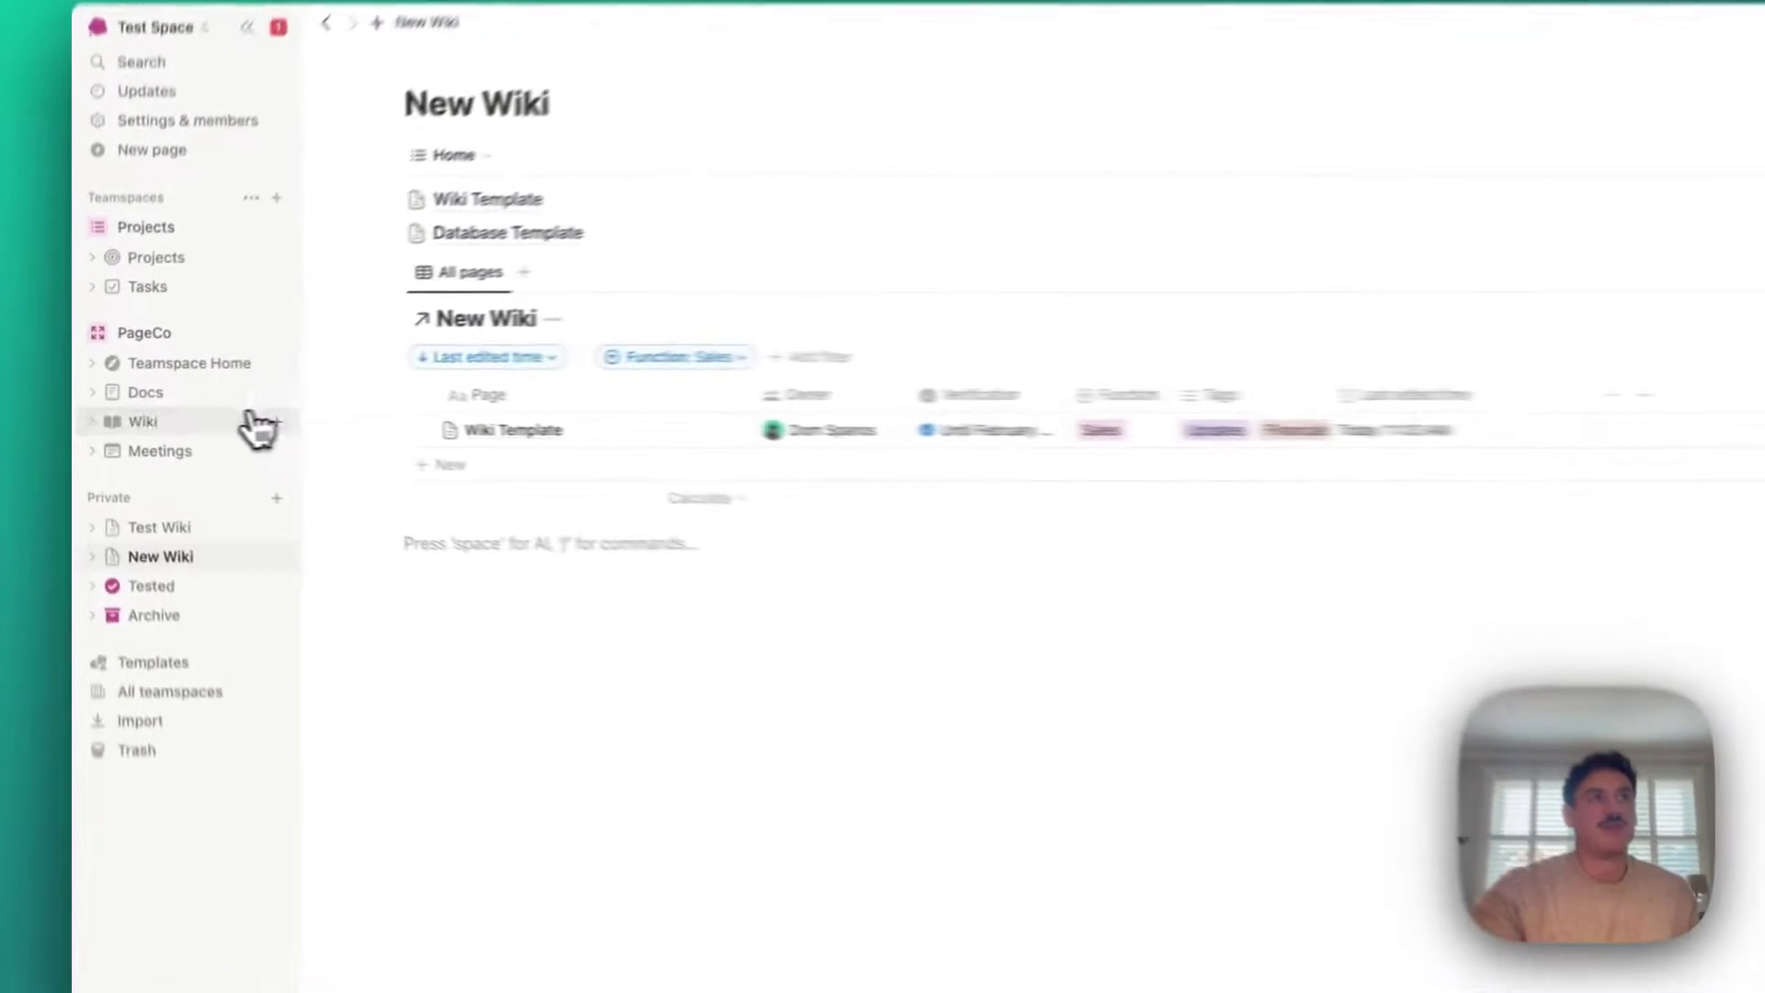
Turn the Wiki page's Team heading into a Toggle heading 1 and collapse it
{"action": "left_click", "coordinate": [114, 407]}
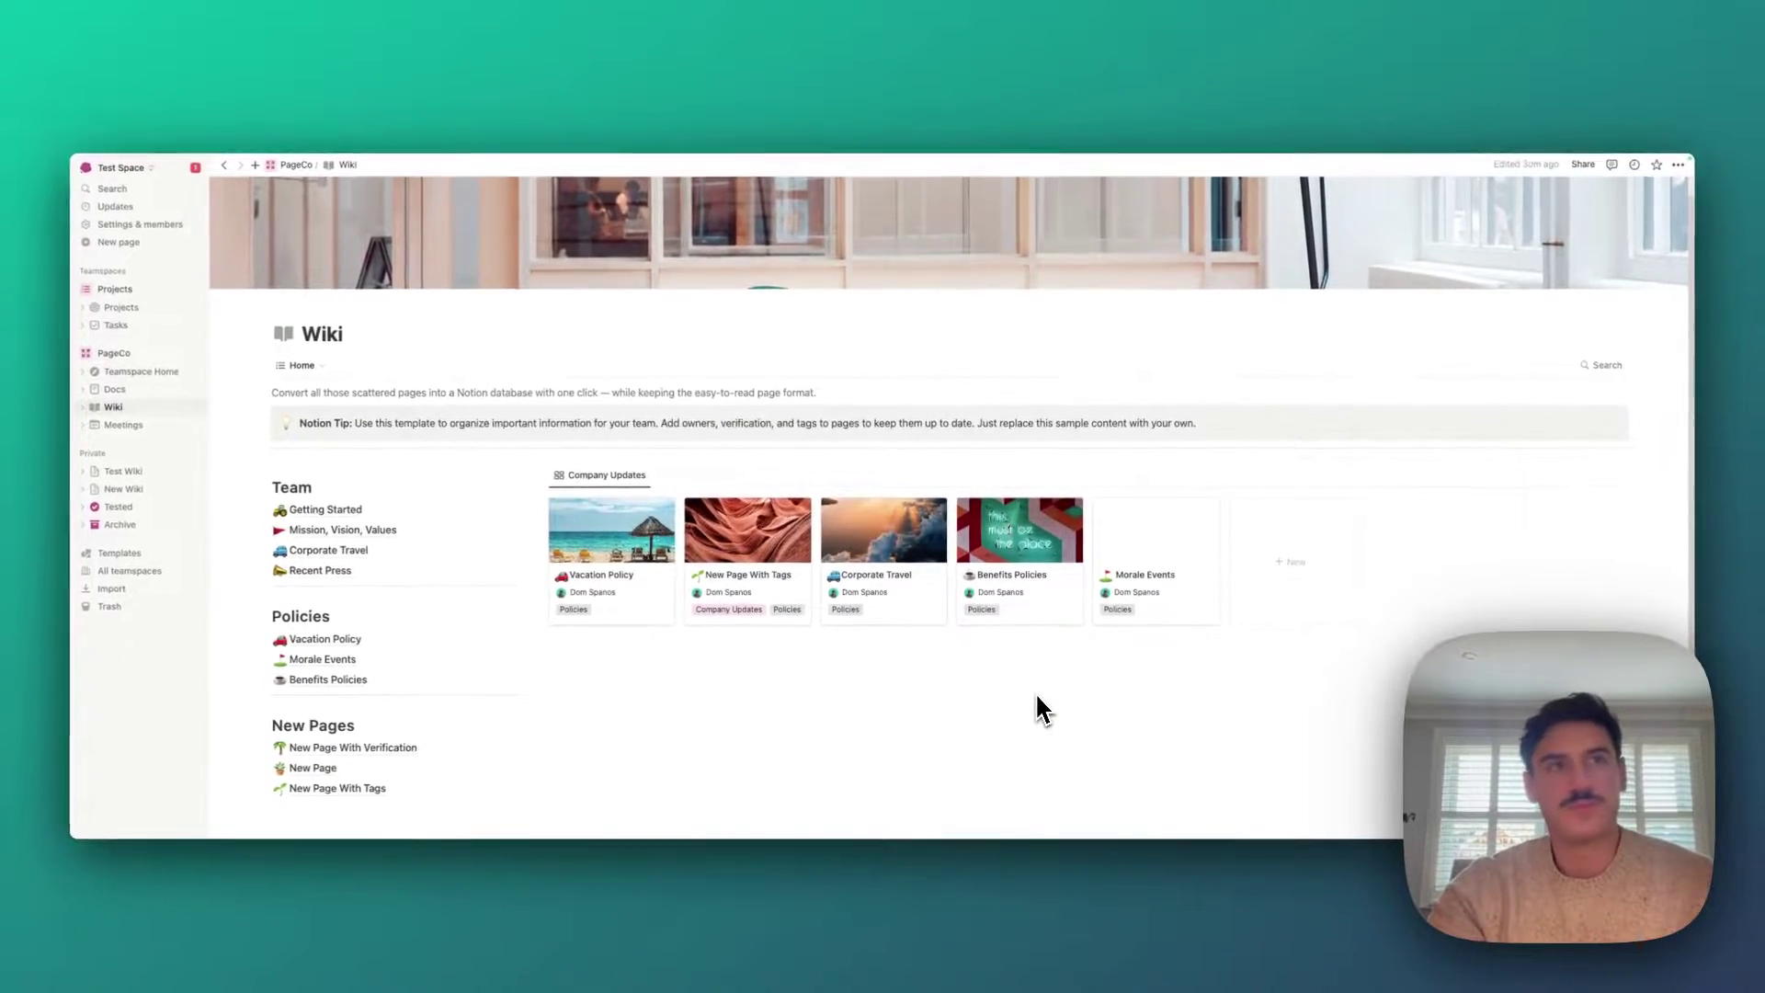
{"action": "scroll", "coordinate": [1035, 691], "scroll_direction": "down", "scroll_amount": 2}
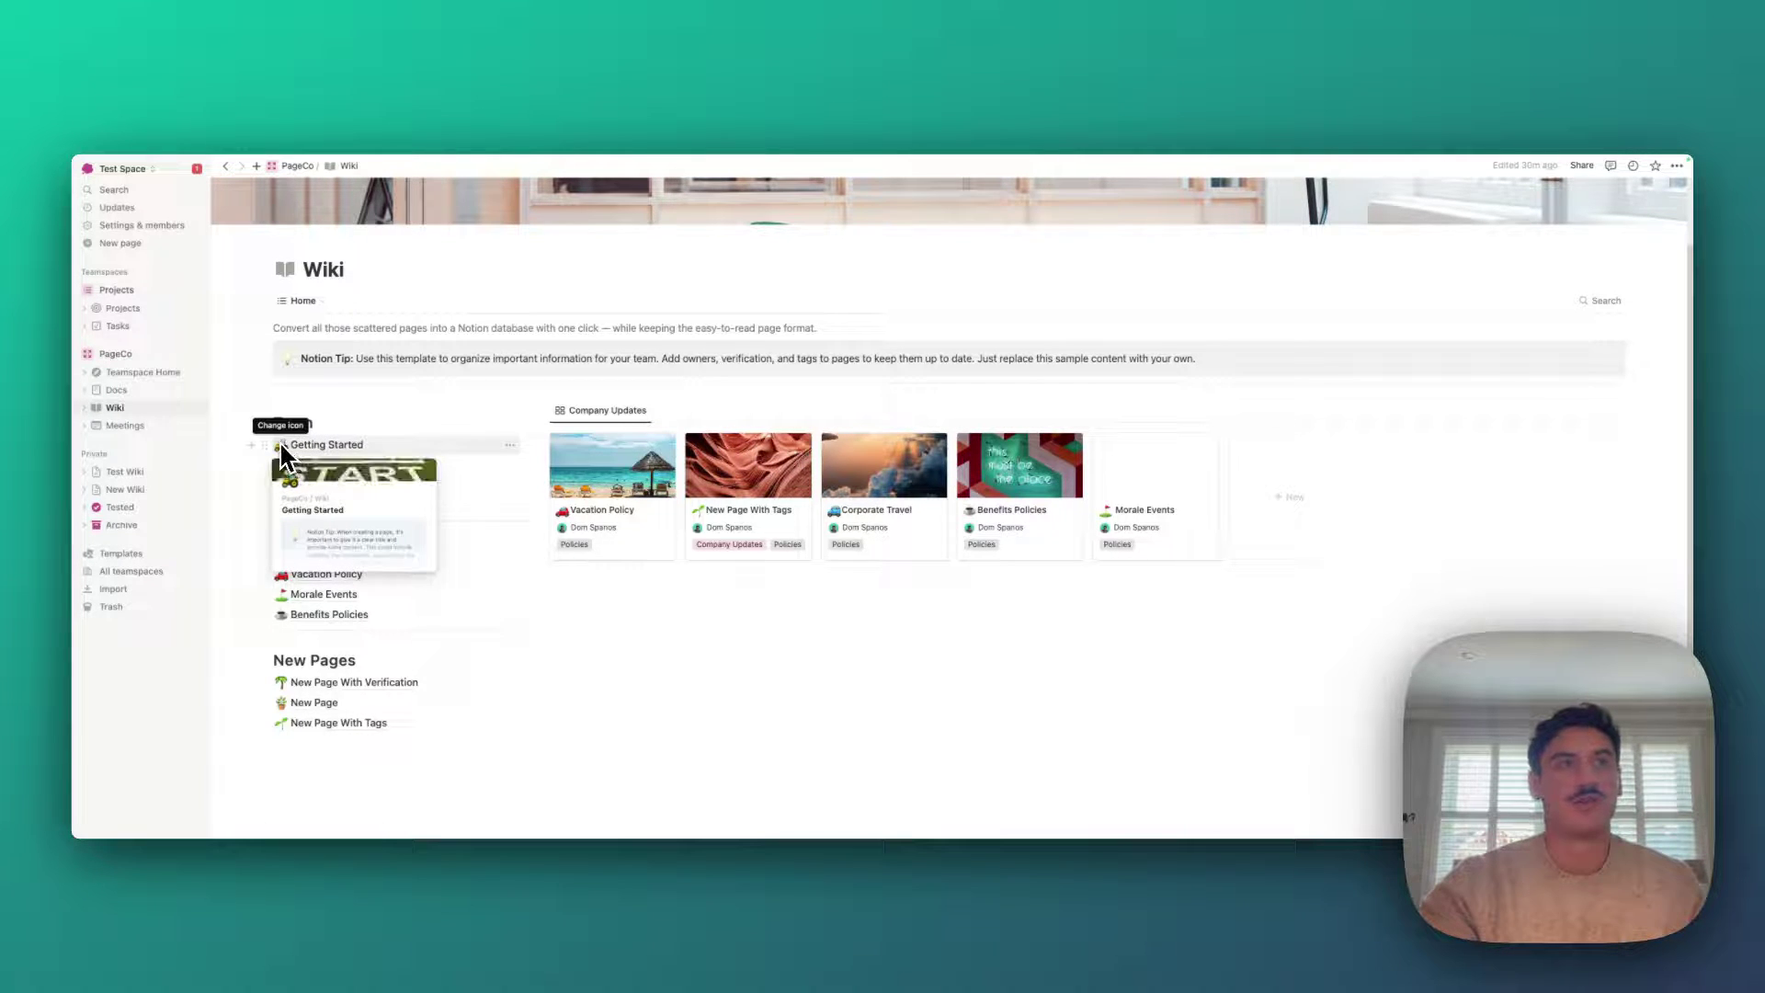
{"action": "left_click", "coordinate": [266, 427]}
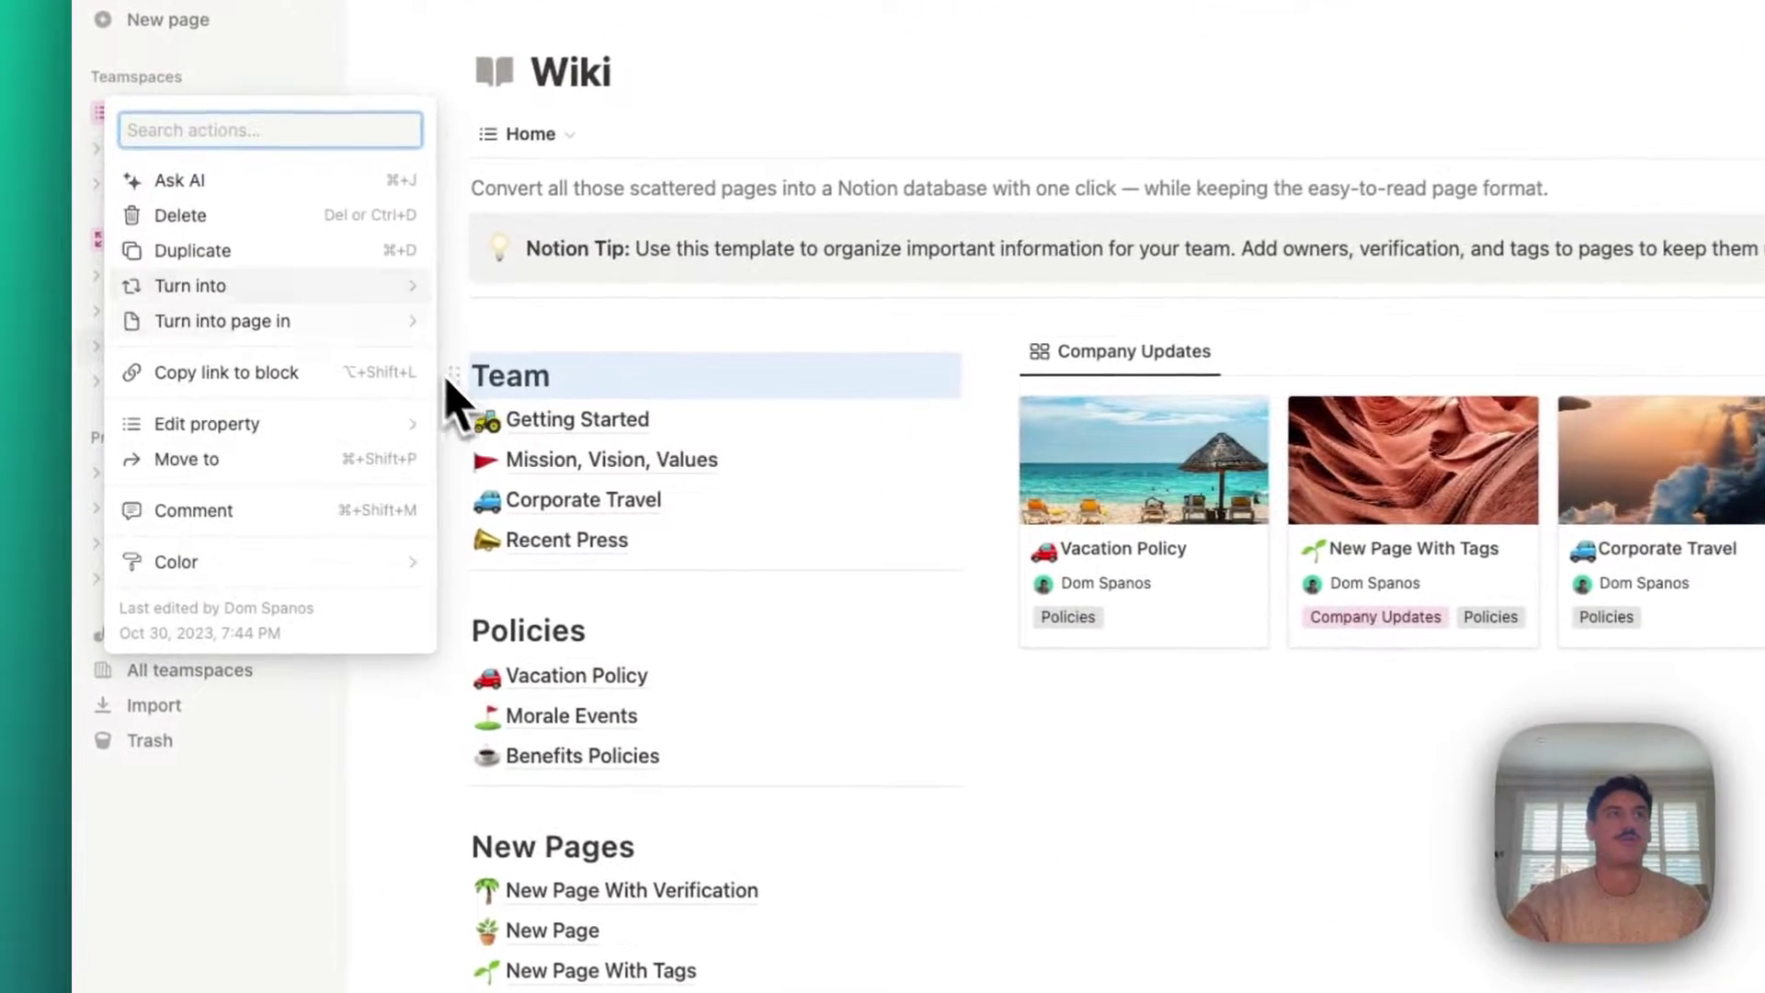
{"action": "mouse_move", "coordinate": [360, 292]}
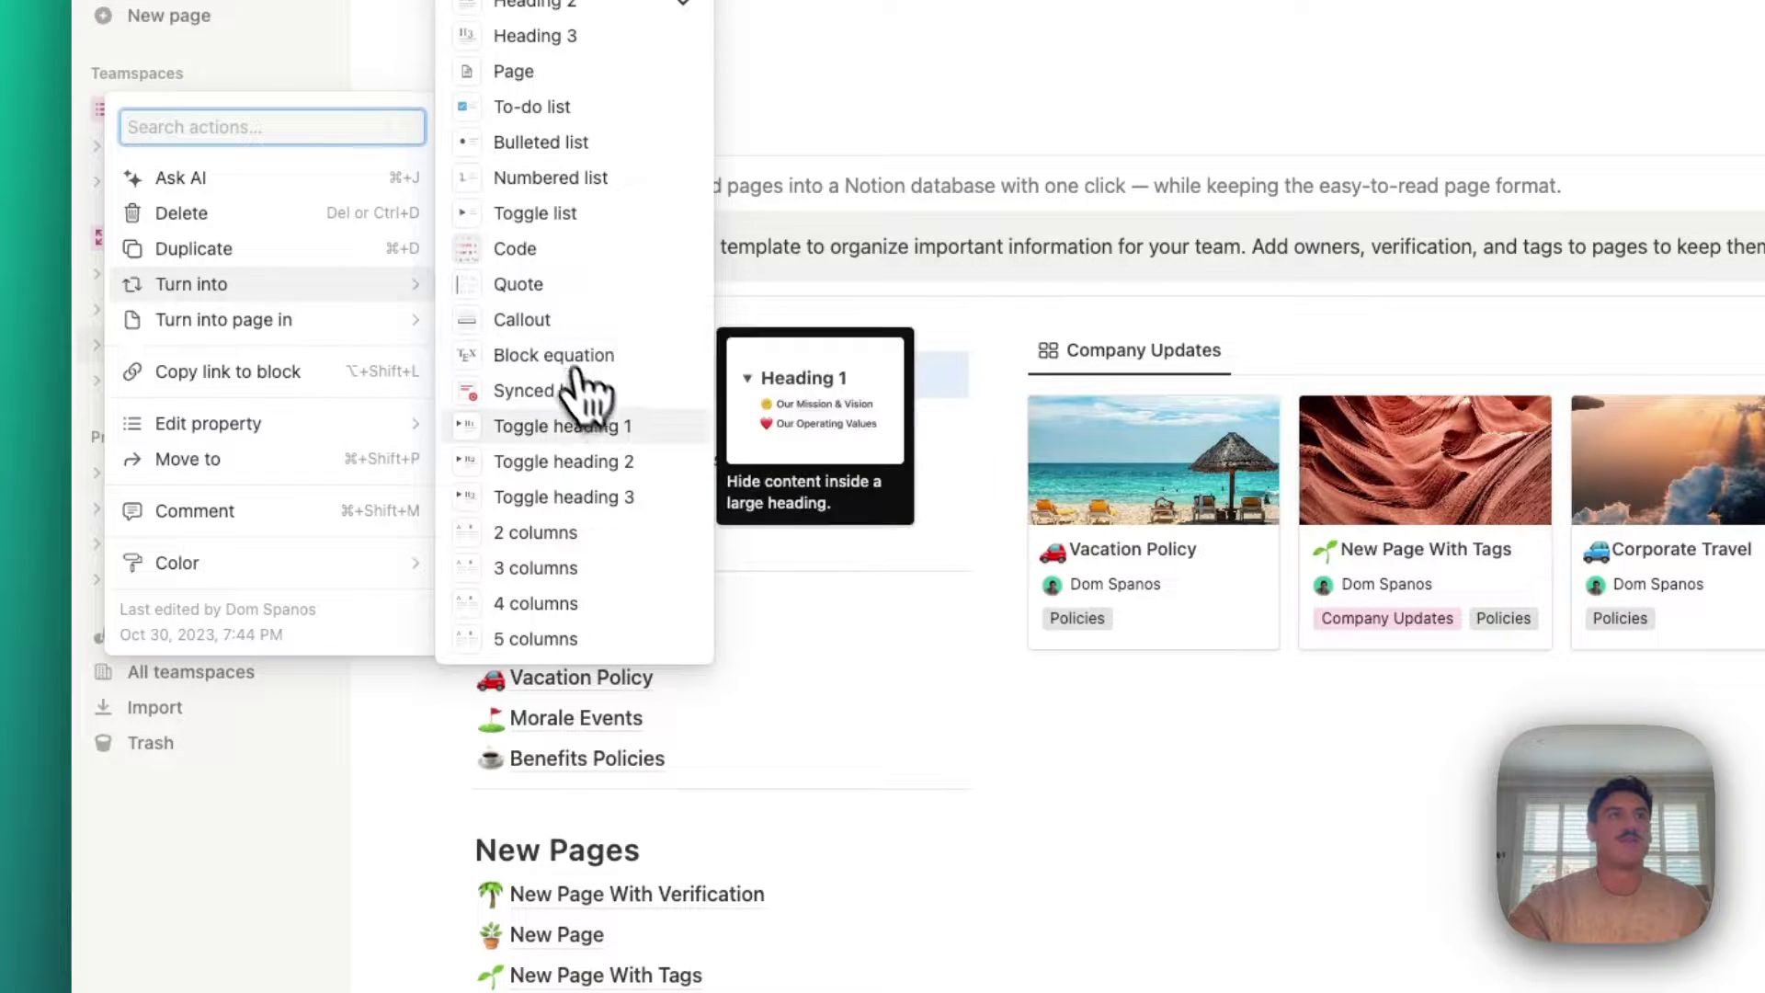
{"action": "left_click", "coordinate": [578, 422]}
{"action": "left_click", "coordinate": [488, 392]}
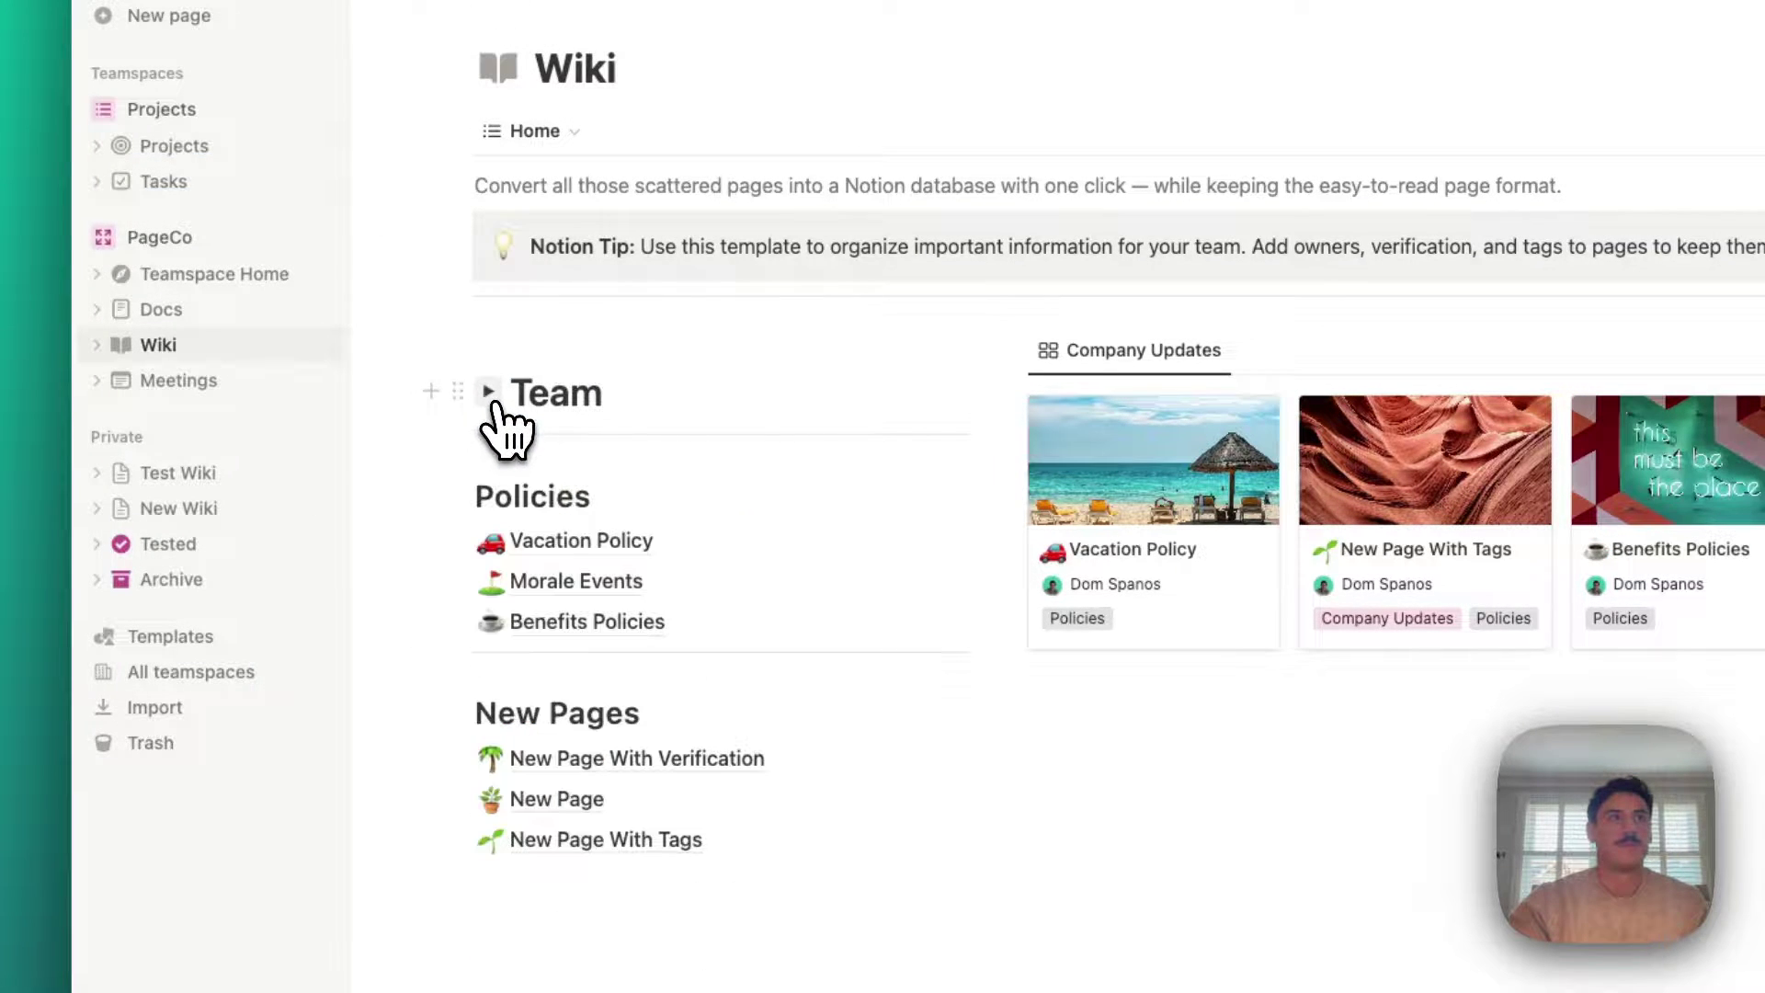